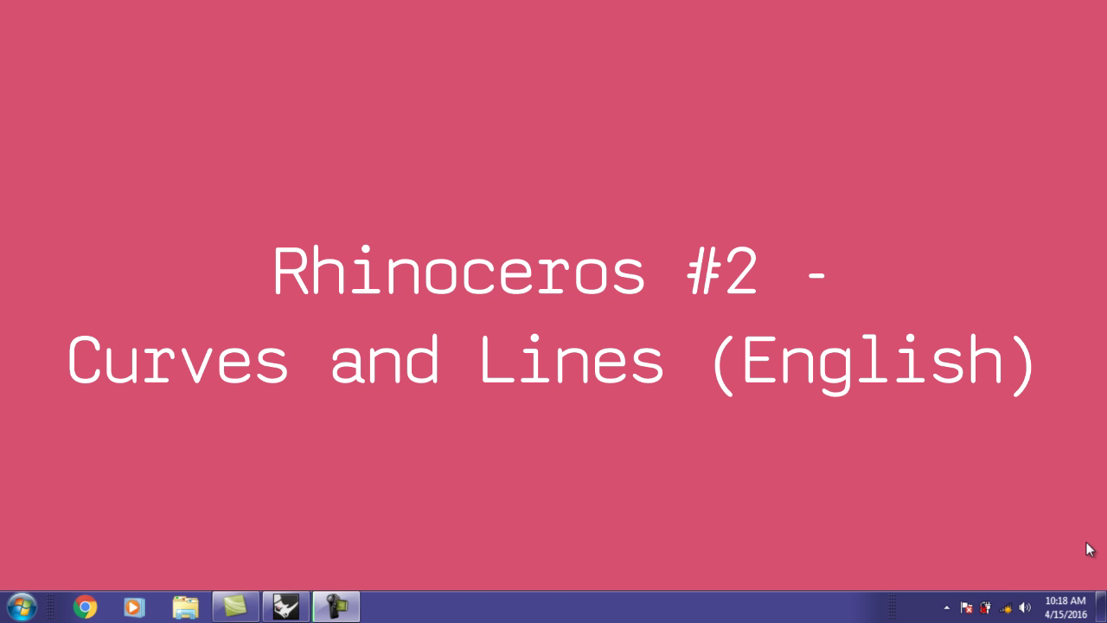
# - Switch to Rhinoceros and maximize the Perspective viewport
pyautogui.click(285, 606)
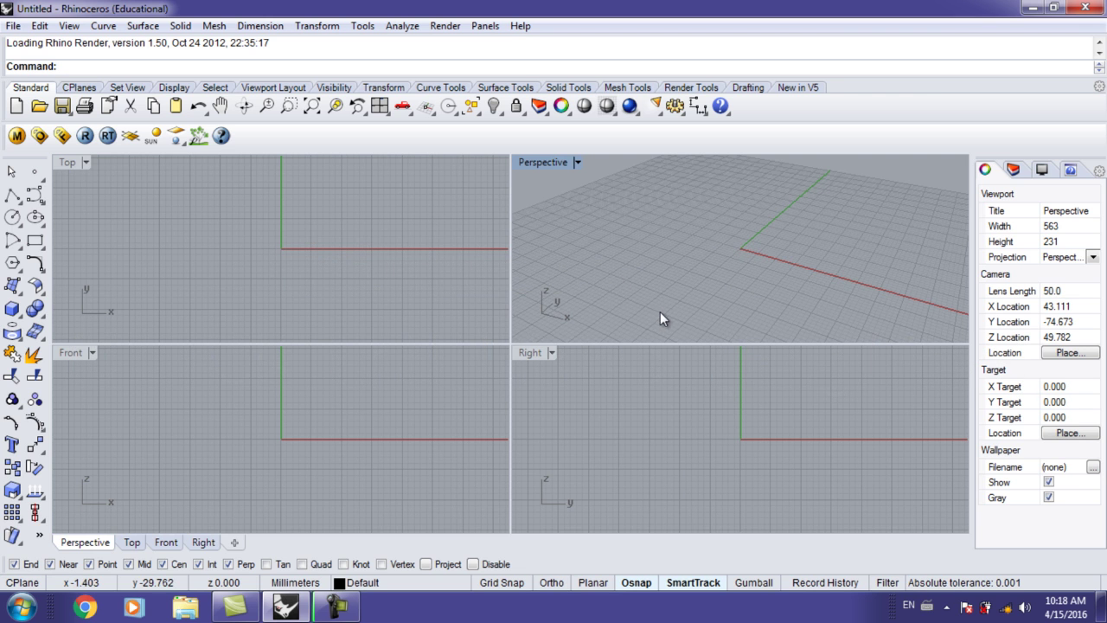
pyautogui.doubleClick(547, 162)
pyautogui.moveTo(588, 351); pyautogui.dragTo(517, 316, button='right')
pyautogui.scroll(10, 527, 324)
pyautogui.scroll(-6, 529, 324)
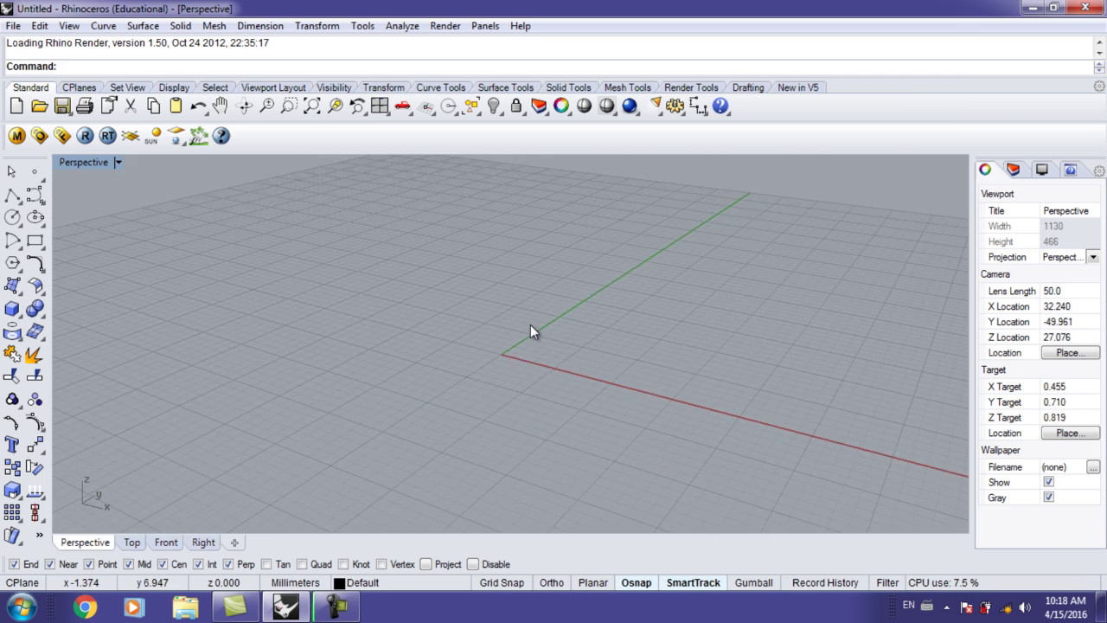
pyautogui.scroll(5, 530, 325)
pyautogui.scroll(-6, 529, 324)
pyautogui.scroll(6, 529, 324)
pyautogui.scroll(-4, 529, 324)
pyautogui.keyDown('shift'); pyautogui.moveTo(580, 298); pyautogui.dragTo(532, 315, button='right'); pyautogui.keyUp('shift')
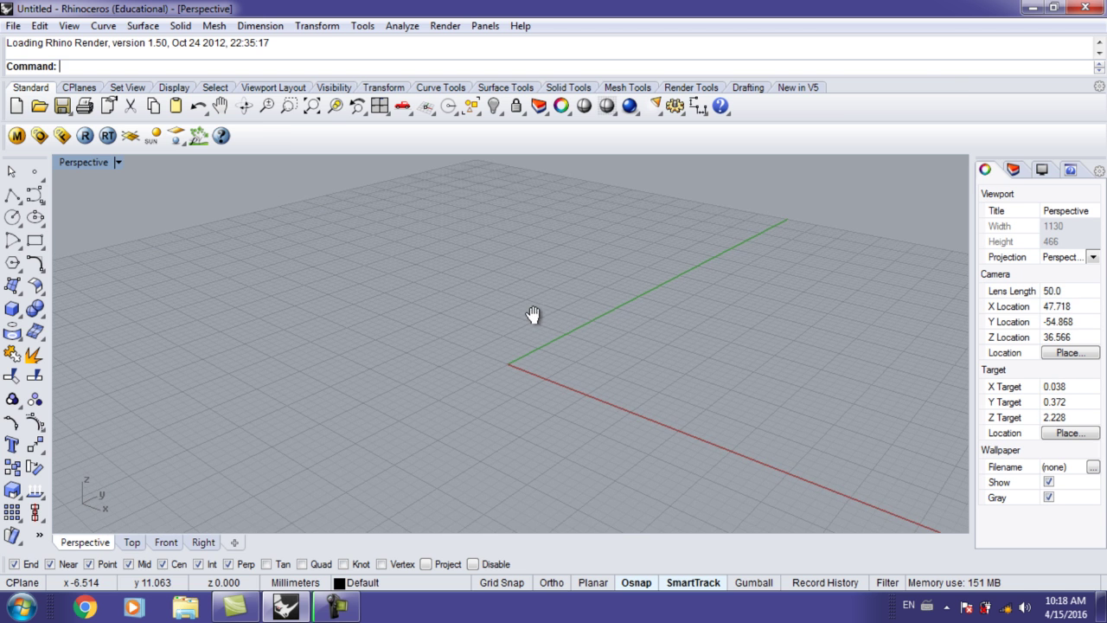
# - Detach the Point and Lines tool palettes so that they float over the viewport
pyautogui.click(38, 178)
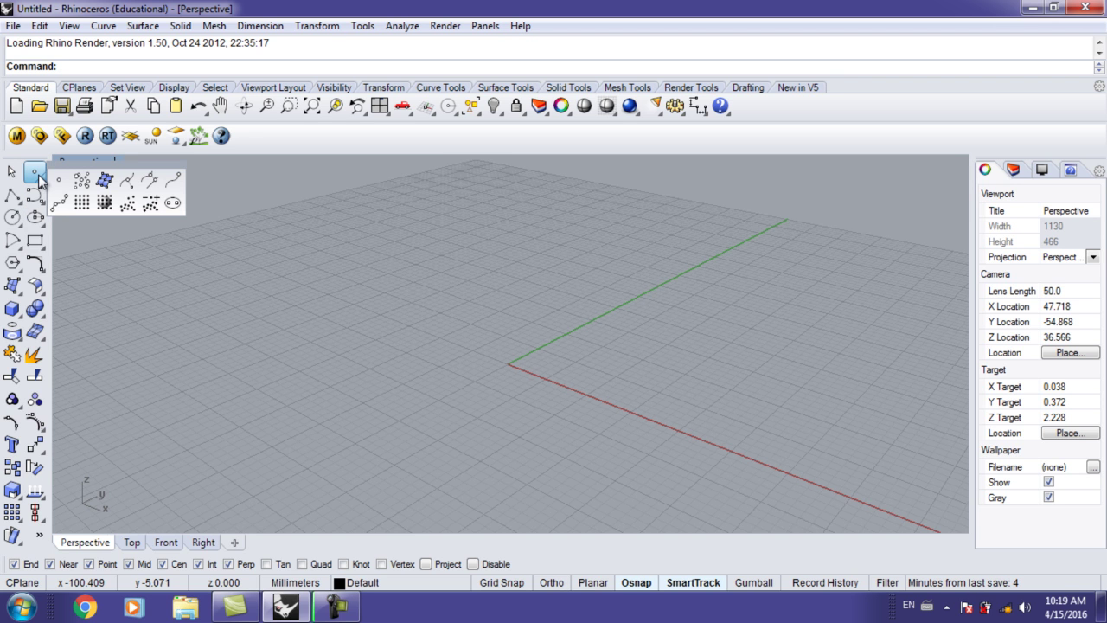
pyautogui.moveTo(59, 170); pyautogui.dragTo(78, 194)
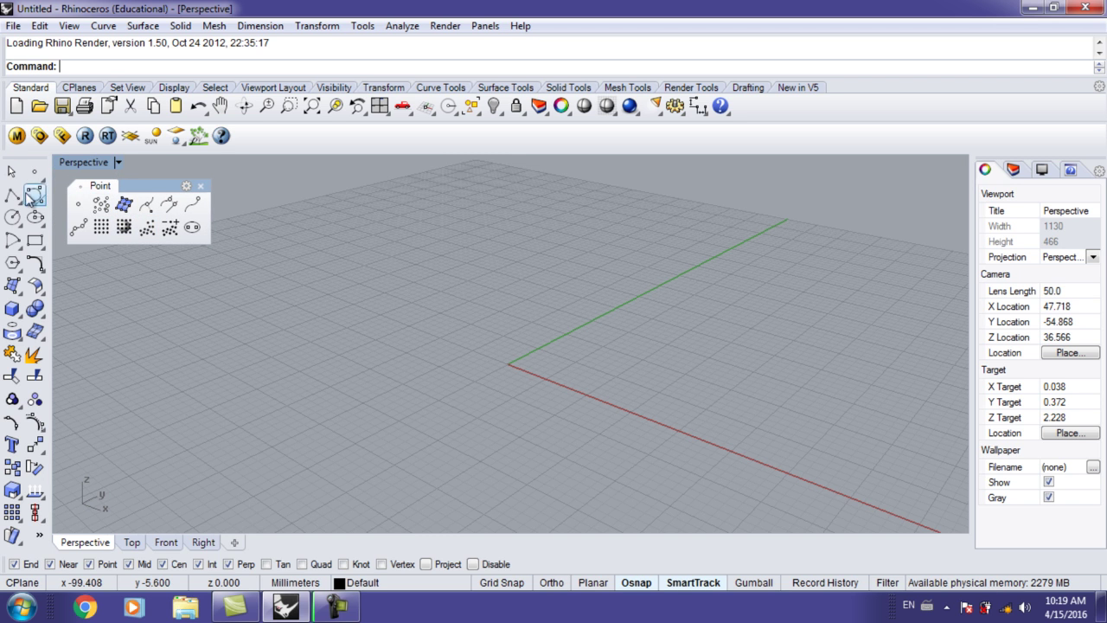
pyautogui.click(11, 197)
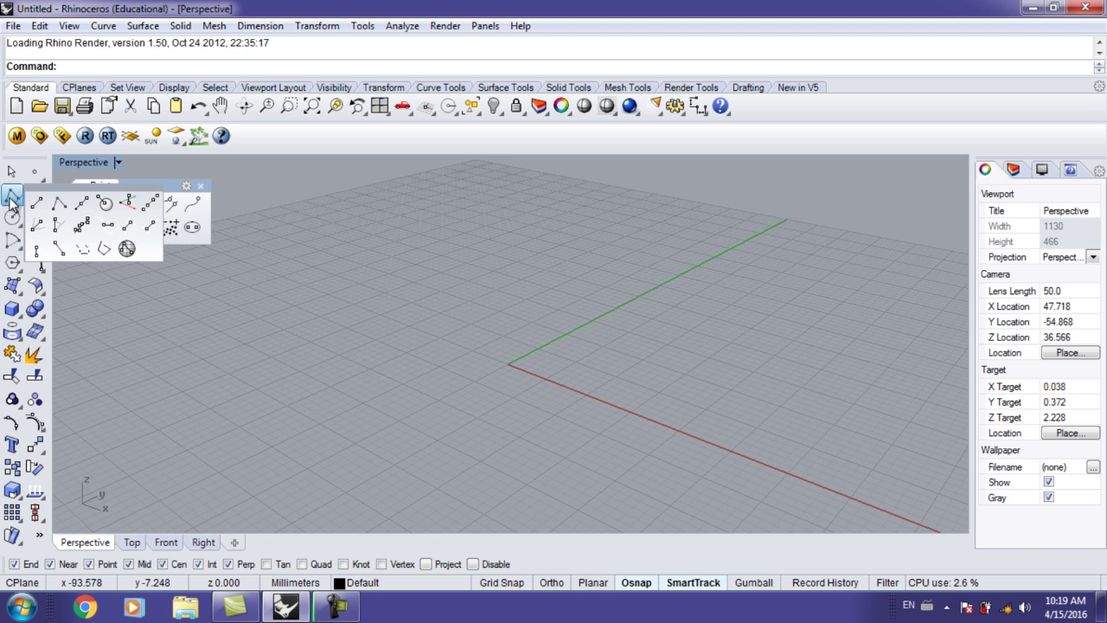
pyautogui.moveTo(44, 194); pyautogui.dragTo(86, 268)
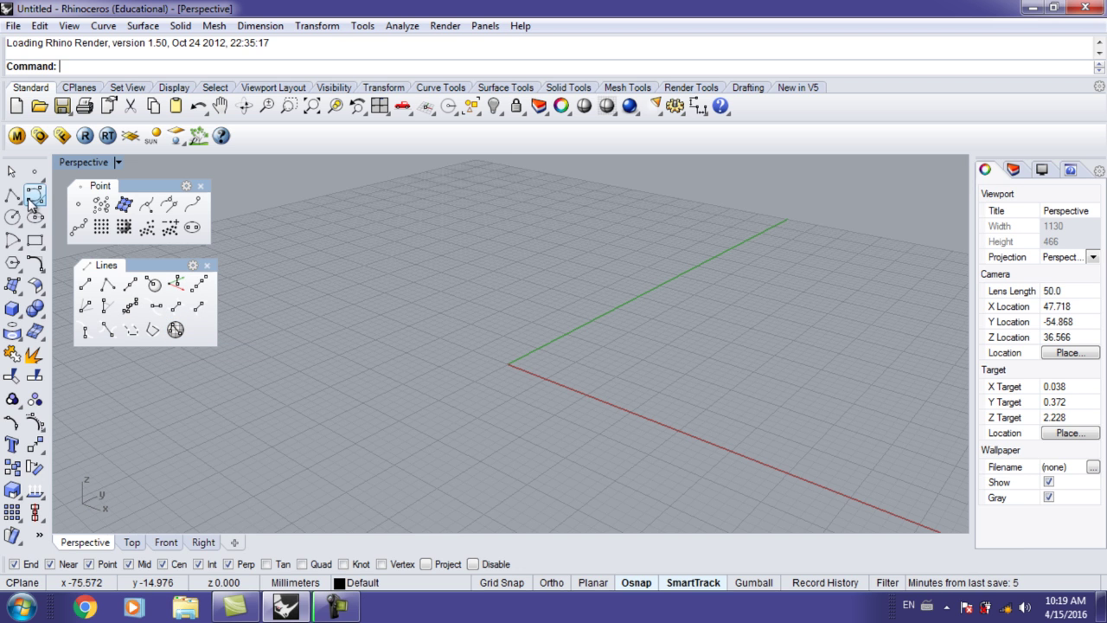
pyautogui.click(33, 200)
pyautogui.click(67, 223)
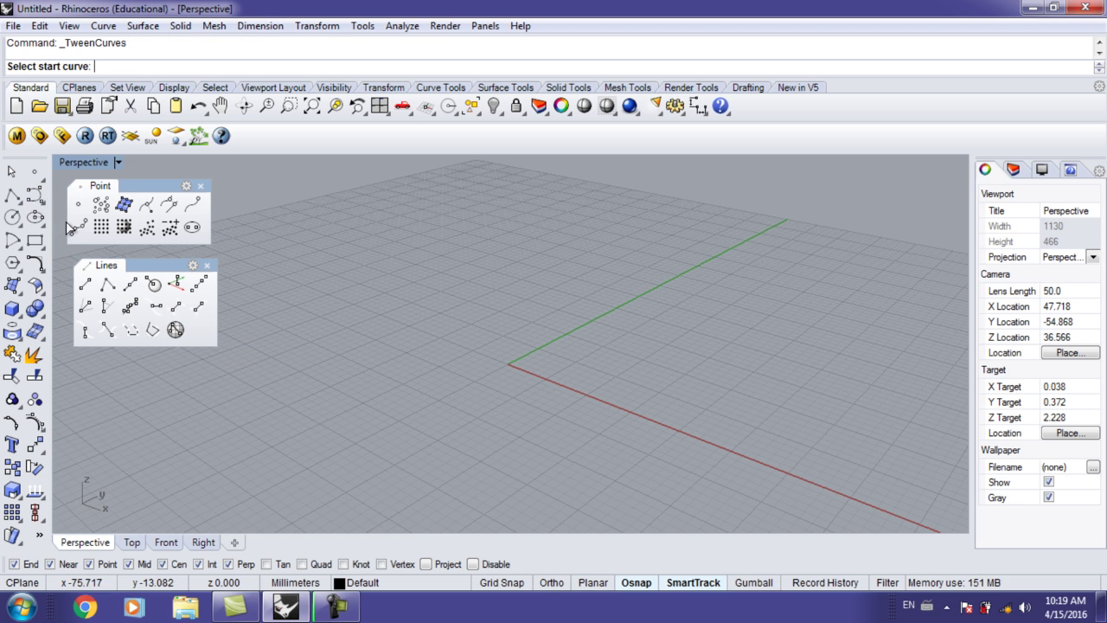
pyautogui.click(8, 223)
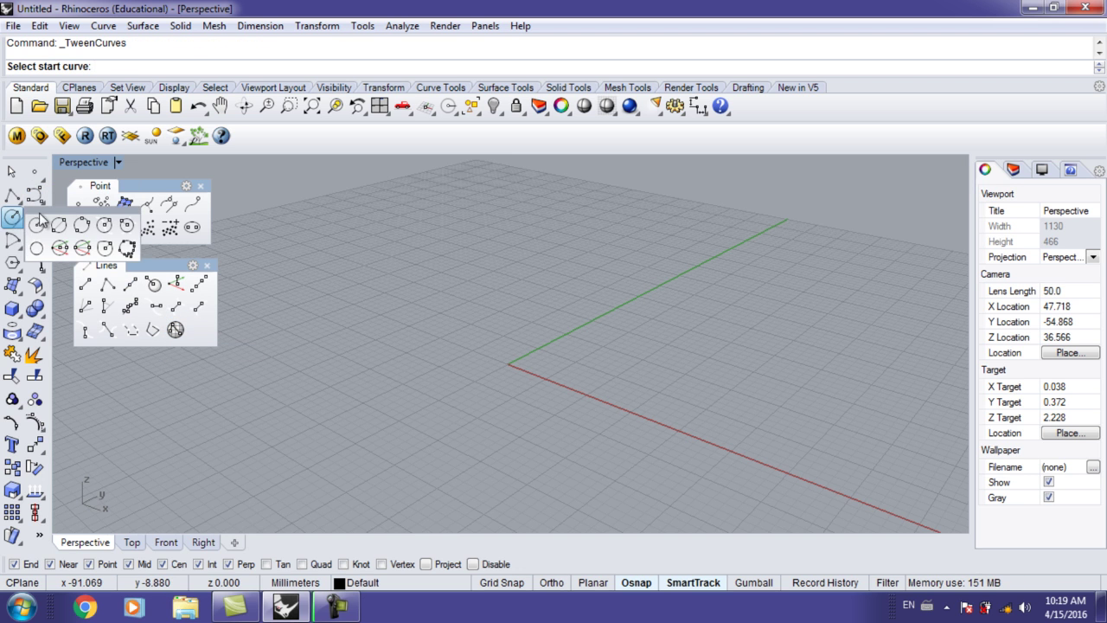
pyautogui.press('Escape')
# - Close the floating Lines and Point palettes
pyautogui.click(206, 266)
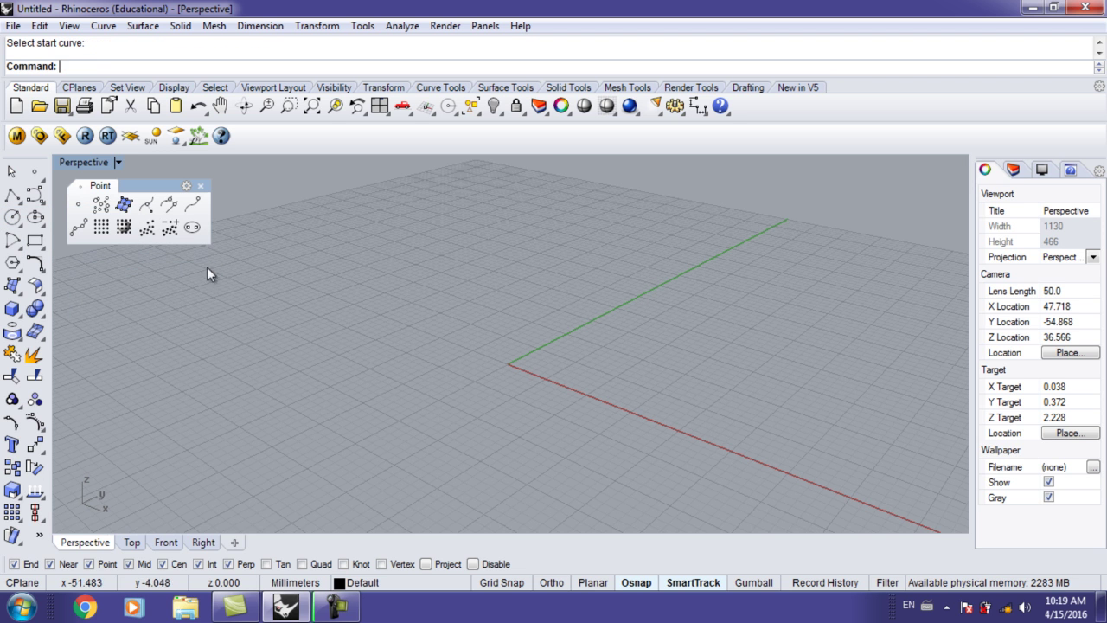
pyautogui.click(199, 186)
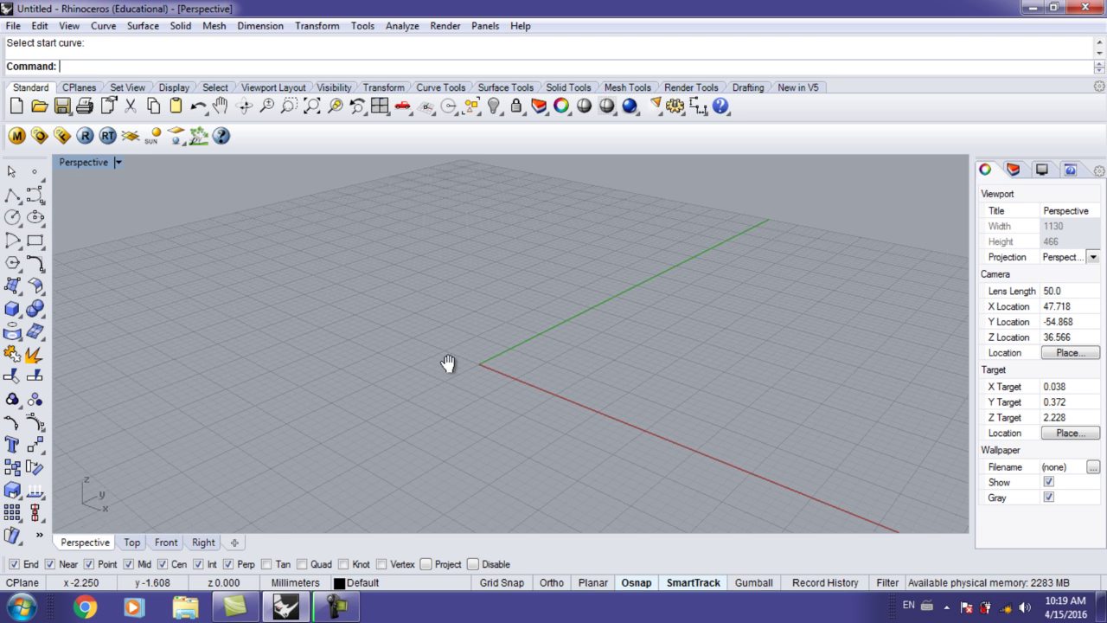
# - Draw a straight 50 mm line parallel to the Y axis on its negative X side
pyautogui.keyDown('shift'); pyautogui.moveTo(476, 368); pyautogui.dragTo(442, 369, button='right'); pyautogui.keyUp('shift')
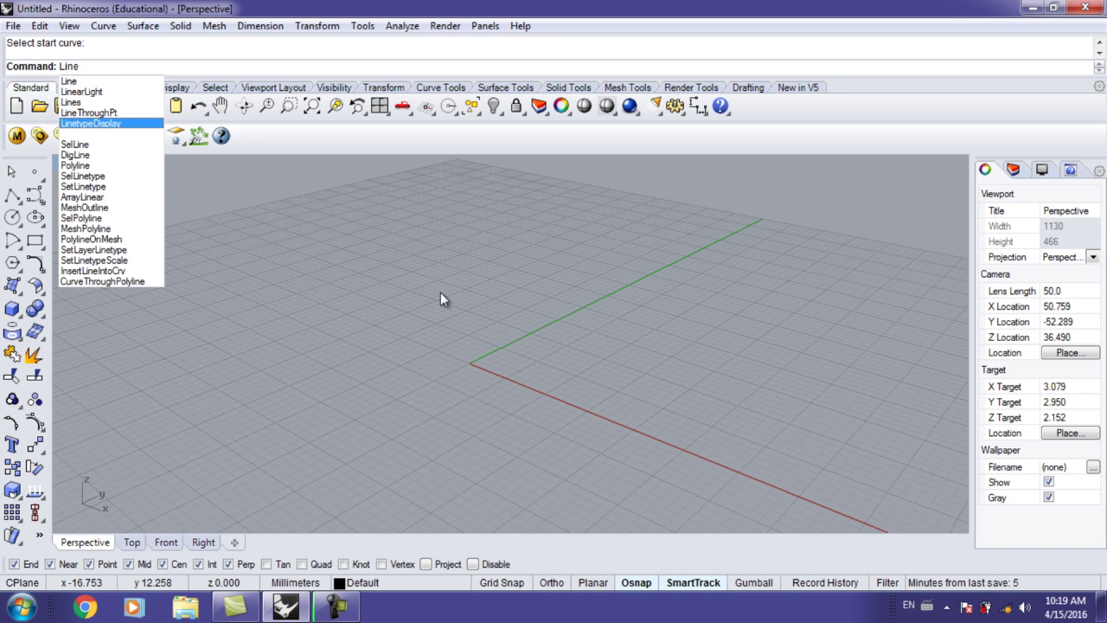
pyautogui.press('Return')
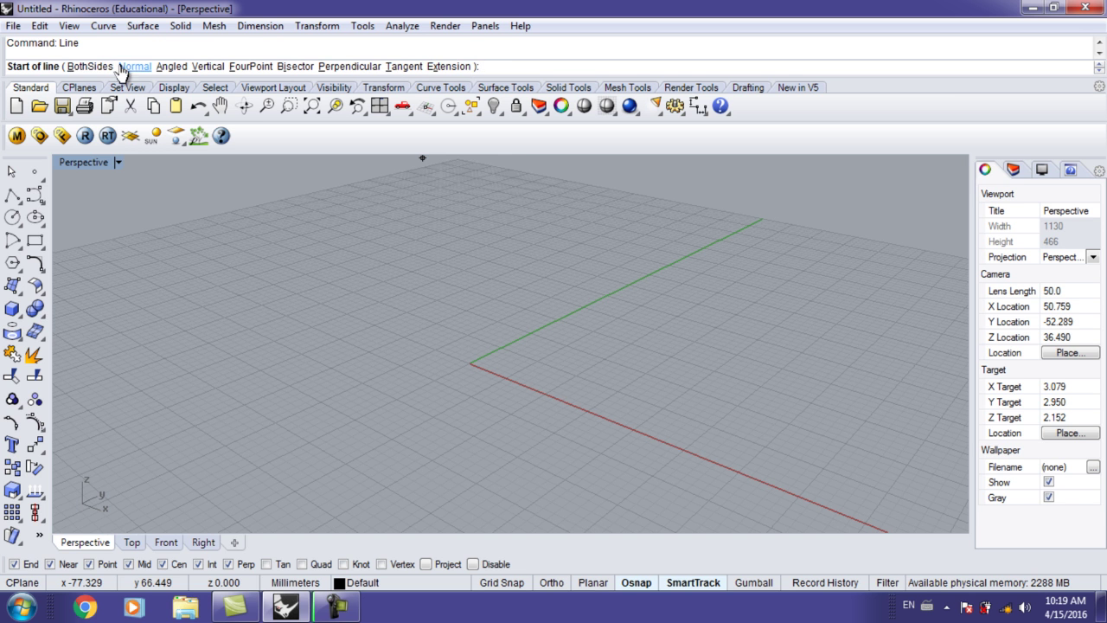
pyautogui.moveTo(484, 242); pyautogui.dragTo(487, 274, button='right')
pyautogui.click(556, 231)
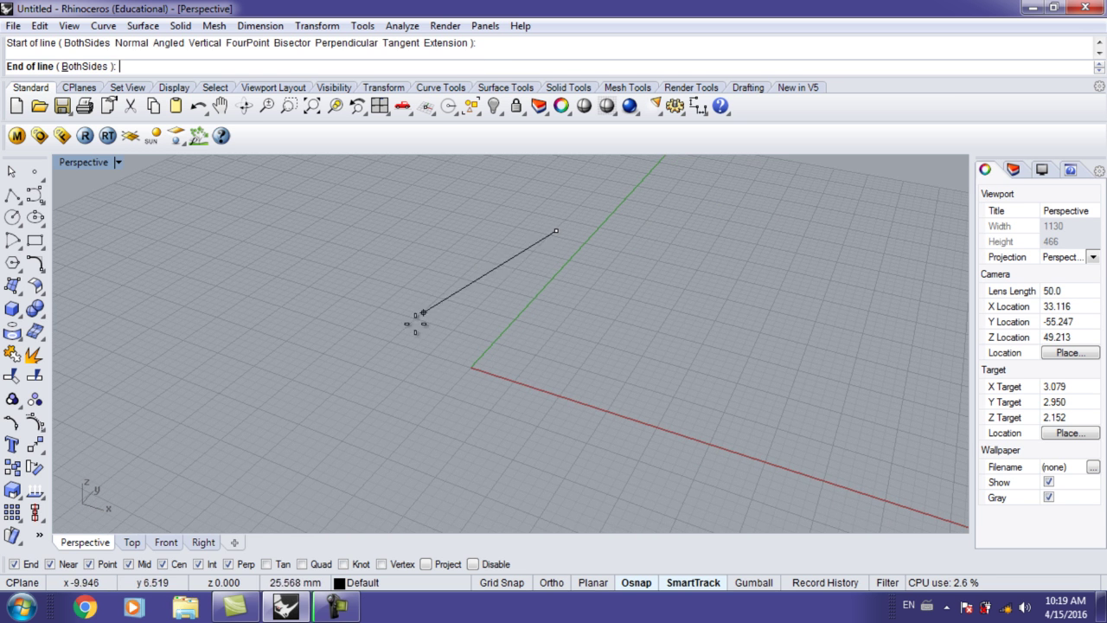
pyautogui.press('shift')
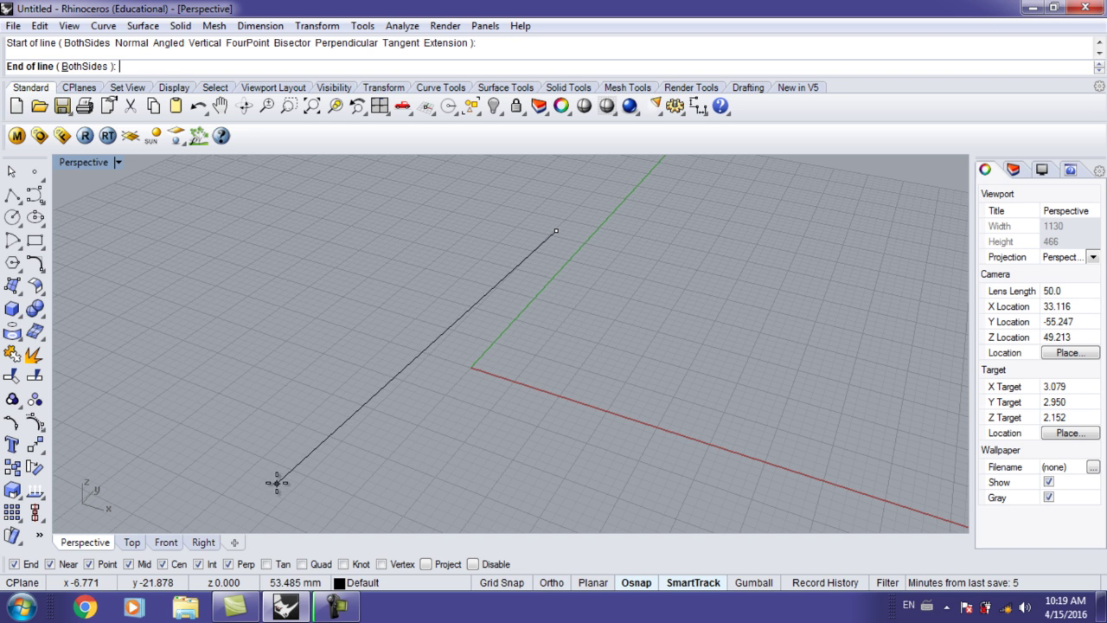
pyautogui.press('F8')
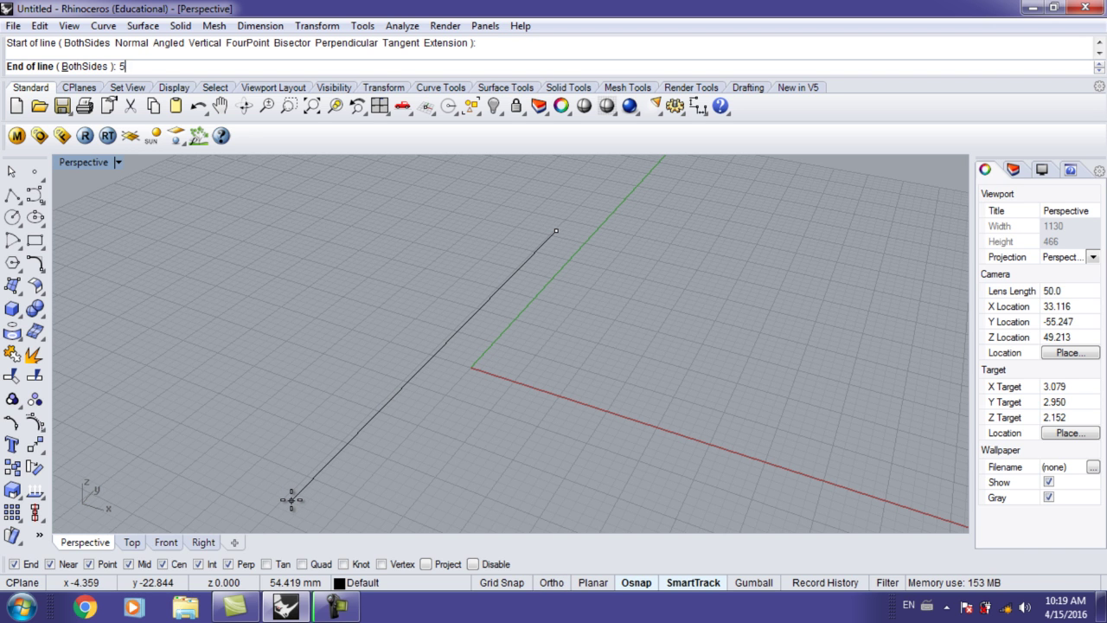
pyautogui.write('50')
pyautogui.press('Return')
pyautogui.press('F8')
pyautogui.keyDown('shift'); pyautogui.click(292, 490); pyautogui.keyUp('shift')
# - Move the line farther from the Y axis in the negative X direction and deselect it
pyautogui.scroll(-4, 313, 487)
pyautogui.keyDown('shift'); pyautogui.moveTo(372, 468); pyautogui.dragTo(328, 436, button='right'); pyautogui.keyUp('shift')
pyautogui.moveTo(281, 420); pyautogui.dragTo(247, 378)
pyautogui.scroll(3, 320, 432)
pyautogui.moveTo(307, 420); pyautogui.dragTo(273, 414)
pyautogui.press('Escape')
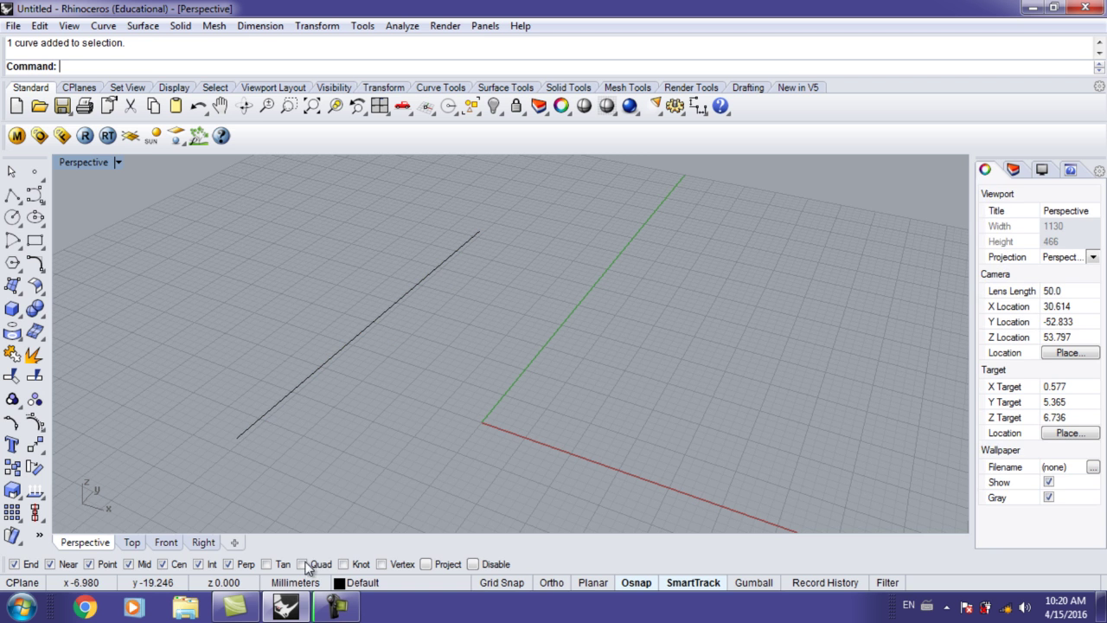
# - Set the model units to Meters with display precision 1.00, without scaling the existing geometry
pyautogui.click(306, 583)
pyautogui.click(354, 572)
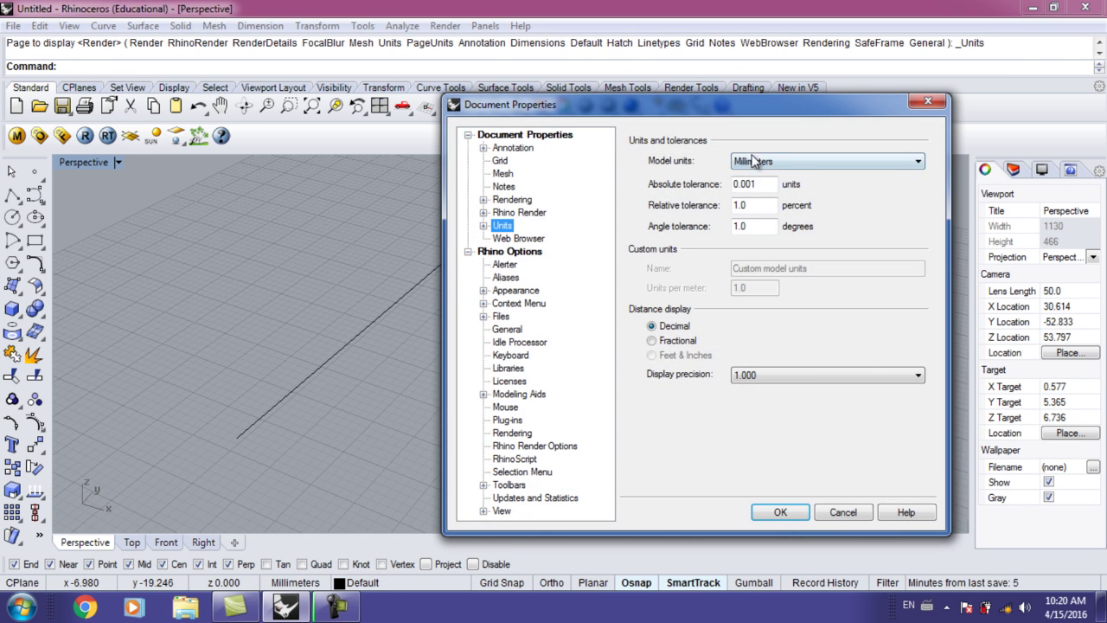
pyautogui.click(752, 160)
pyautogui.click(772, 213)
pyautogui.click(769, 374)
pyautogui.click(772, 411)
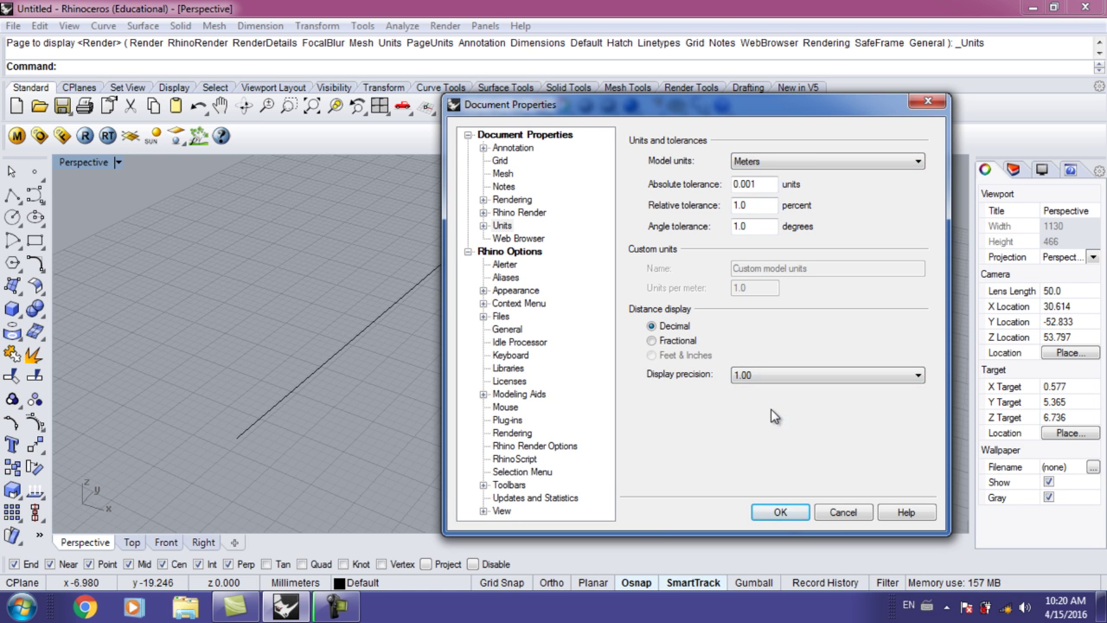
pyautogui.click(774, 511)
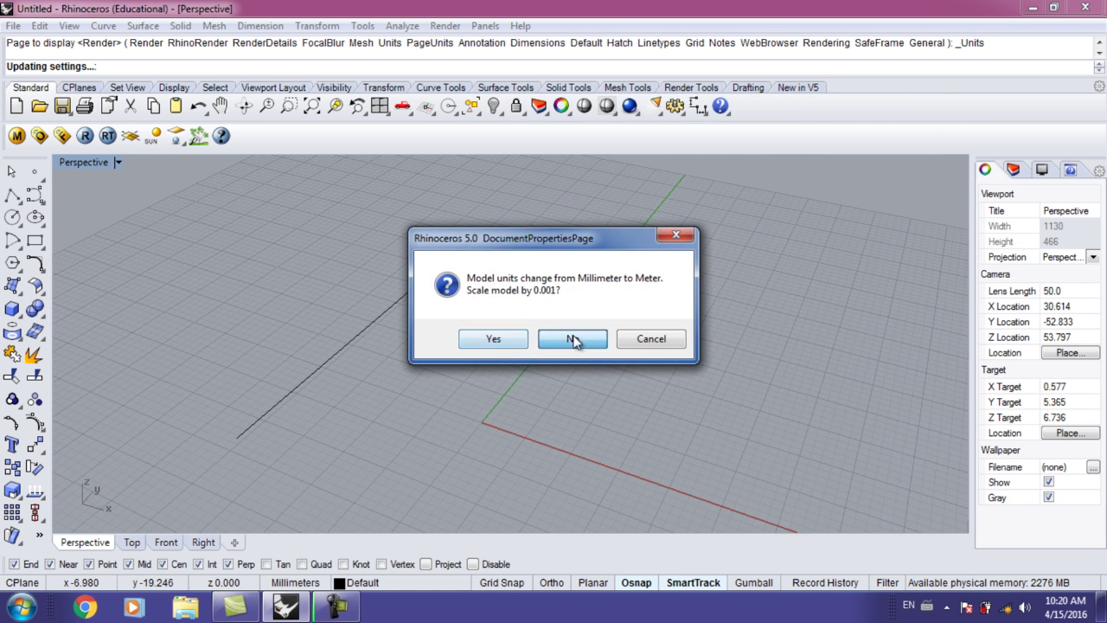
pyautogui.click(573, 336)
# - Move the line a short distance toward the Y axis and deselect it
pyautogui.scroll(-2, 407, 359)
pyautogui.keyDown('shift'); pyautogui.moveTo(407, 360); pyautogui.dragTo(461, 358, button='right'); pyautogui.keyUp('shift')
pyautogui.click(398, 364)
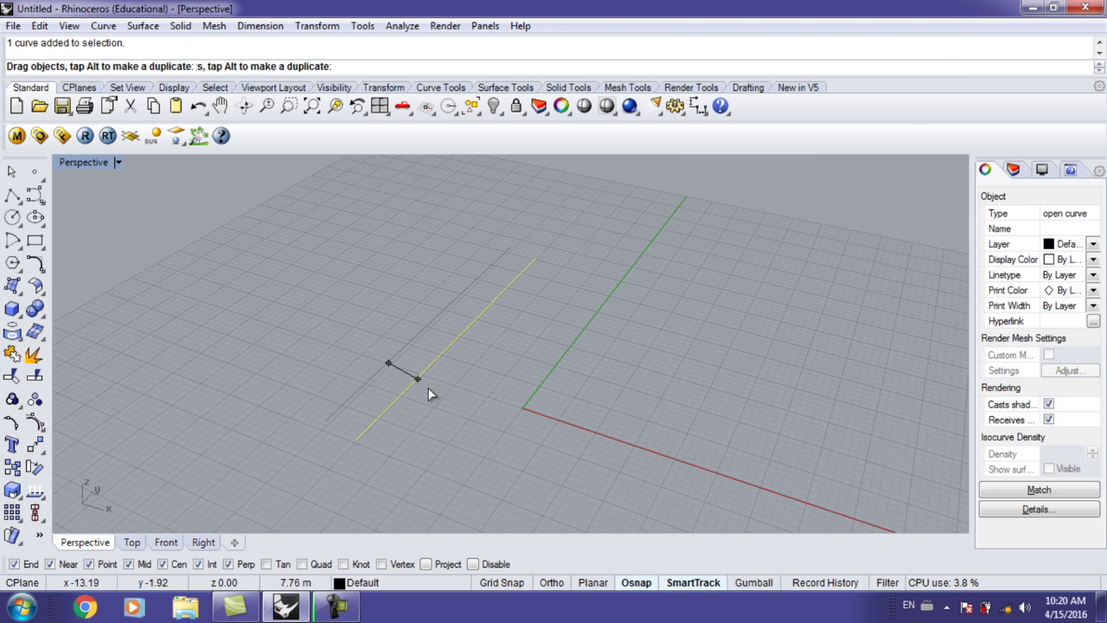
pyautogui.moveTo(403, 369); pyautogui.dragTo(425, 364)
pyautogui.moveTo(459, 440); pyautogui.dragTo(360, 407, button='right')
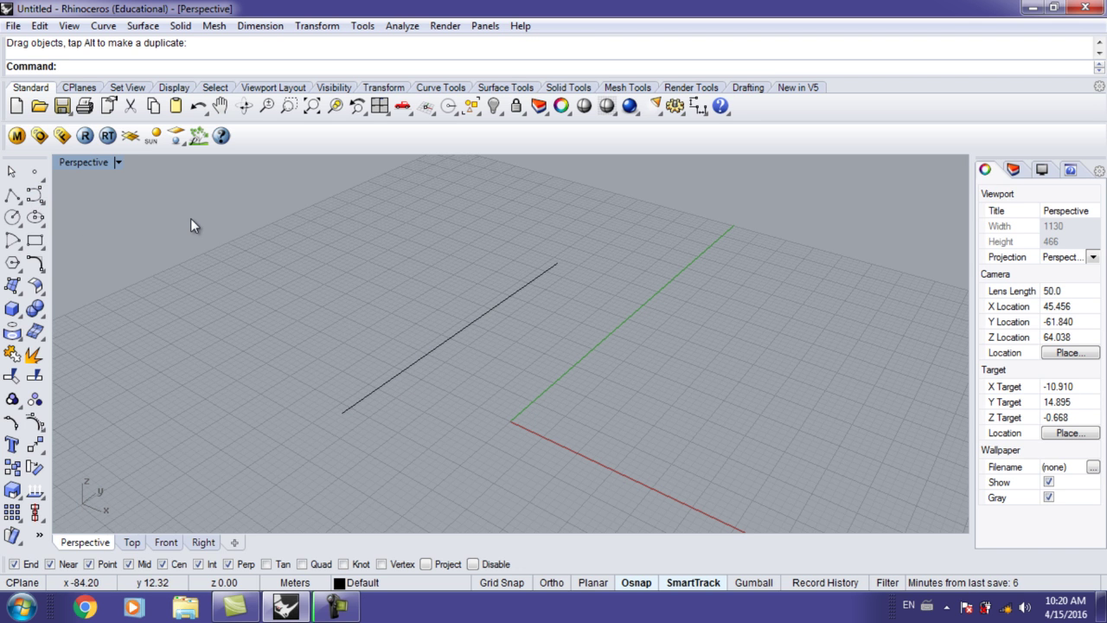
# - Draw an open zigzag polyline that runs close past the origin toward negative Y
pyautogui.write('Polyline')
pyautogui.press('Return')
pyautogui.scroll(-3, 272, 269)
pyautogui.click(509, 216)
pyautogui.click(389, 235)
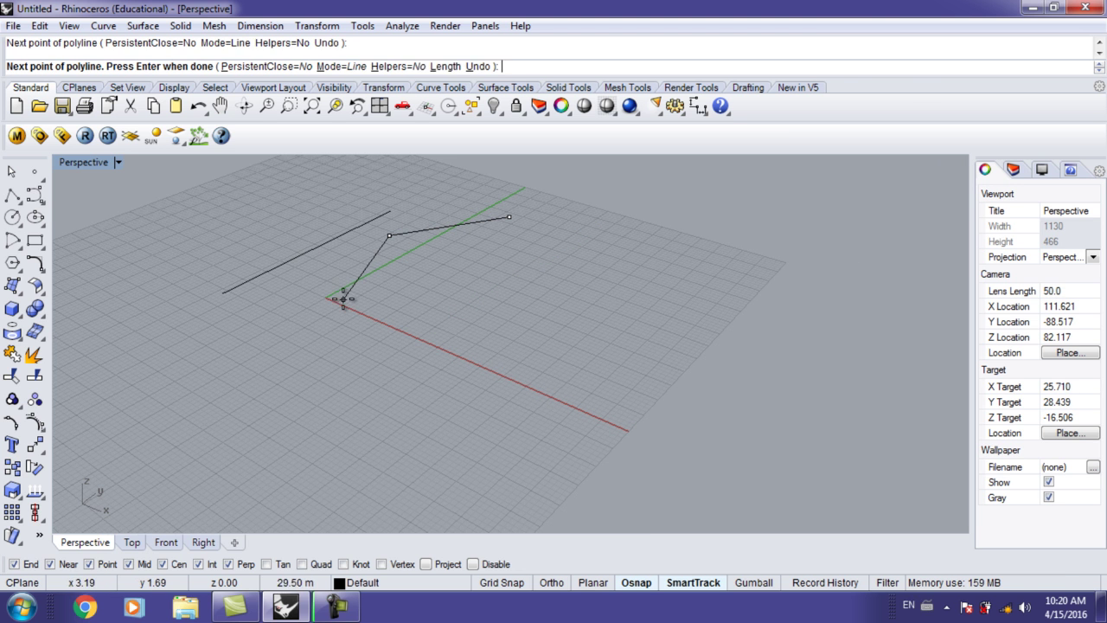
pyautogui.click(343, 299)
pyautogui.click(70, 412)
pyautogui.rightClick(71, 412)
# - Shift the zigzag polyline slightly and delete it
pyautogui.keyDown('shift'); pyautogui.moveTo(112, 398); pyautogui.dragTo(238, 367, button='right'); pyautogui.keyUp('shift')
pyautogui.keyDown('shift'); pyautogui.moveTo(313, 348); pyautogui.dragTo(322, 363, button='right'); pyautogui.keyUp('shift')
pyautogui.click(302, 380)
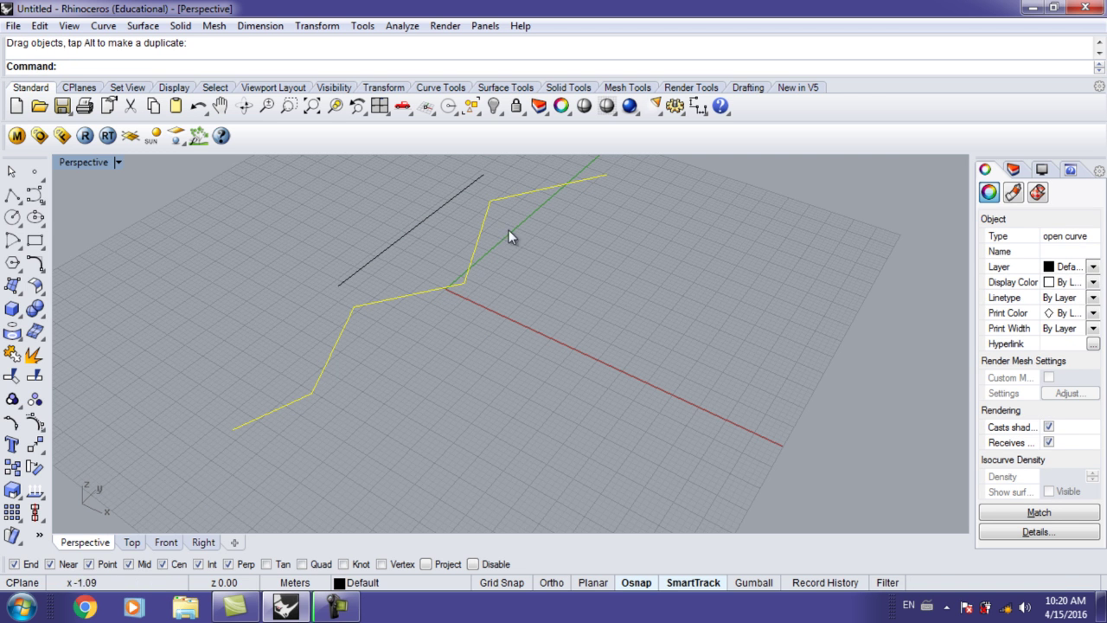
pyautogui.moveTo(307, 392); pyautogui.dragTo(336, 373)
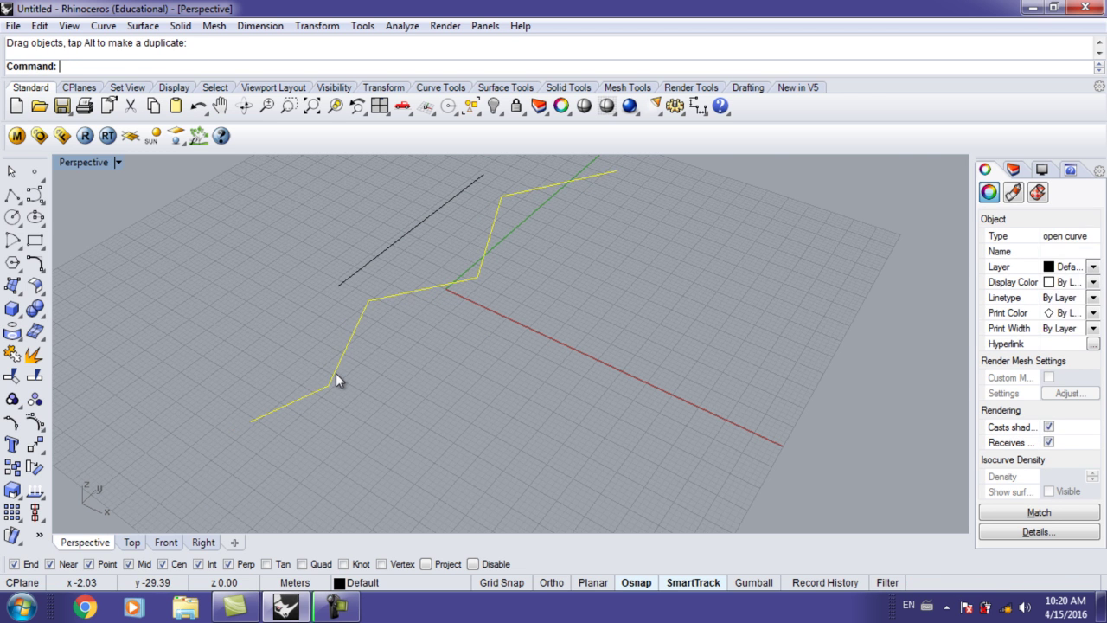
pyautogui.press('Delete')
pyautogui.keyDown('shift'); pyautogui.moveTo(335, 374); pyautogui.dragTo(336, 395, button='right'); pyautogui.keyUp('shift')
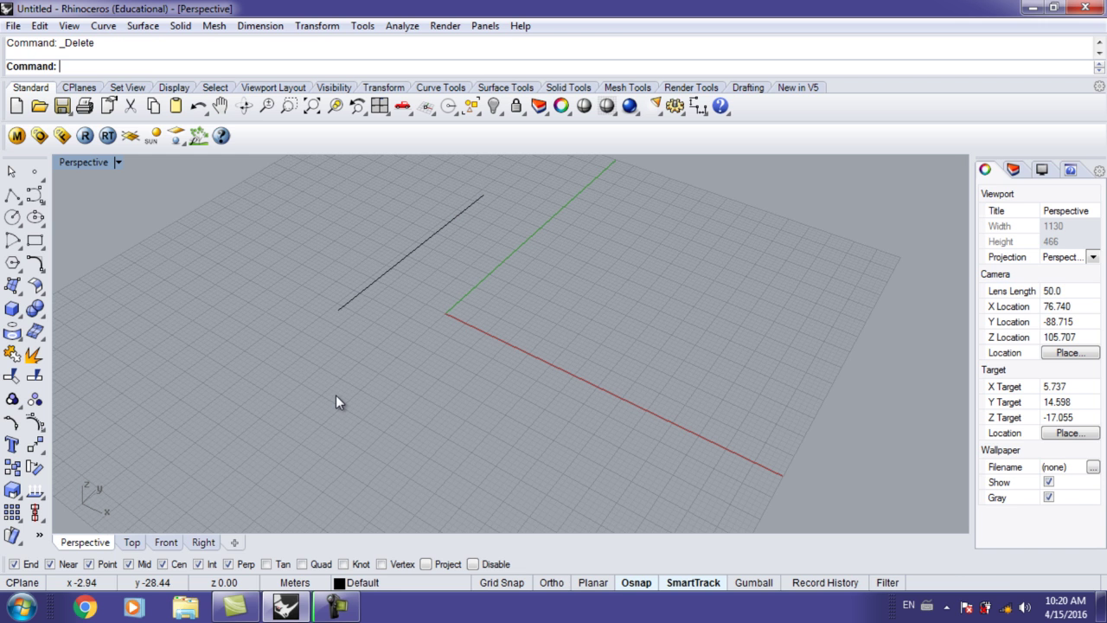
pyautogui.write('pol')
pyautogui.press('Return')
pyautogui.click(589, 188)
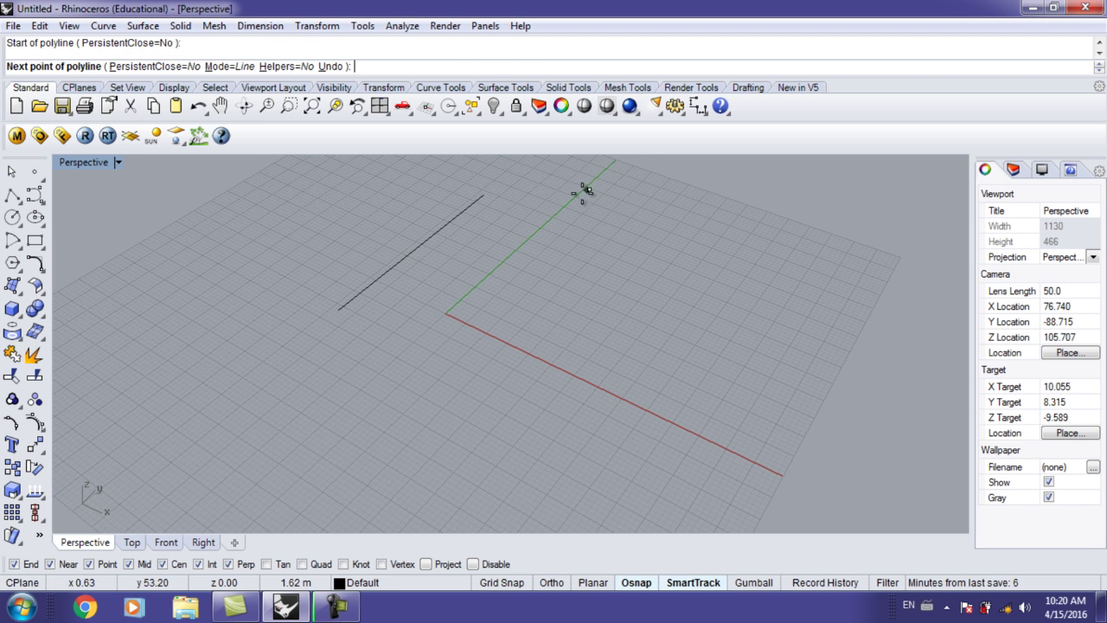
pyautogui.click(480, 227)
pyautogui.click(454, 313)
pyautogui.click(361, 335)
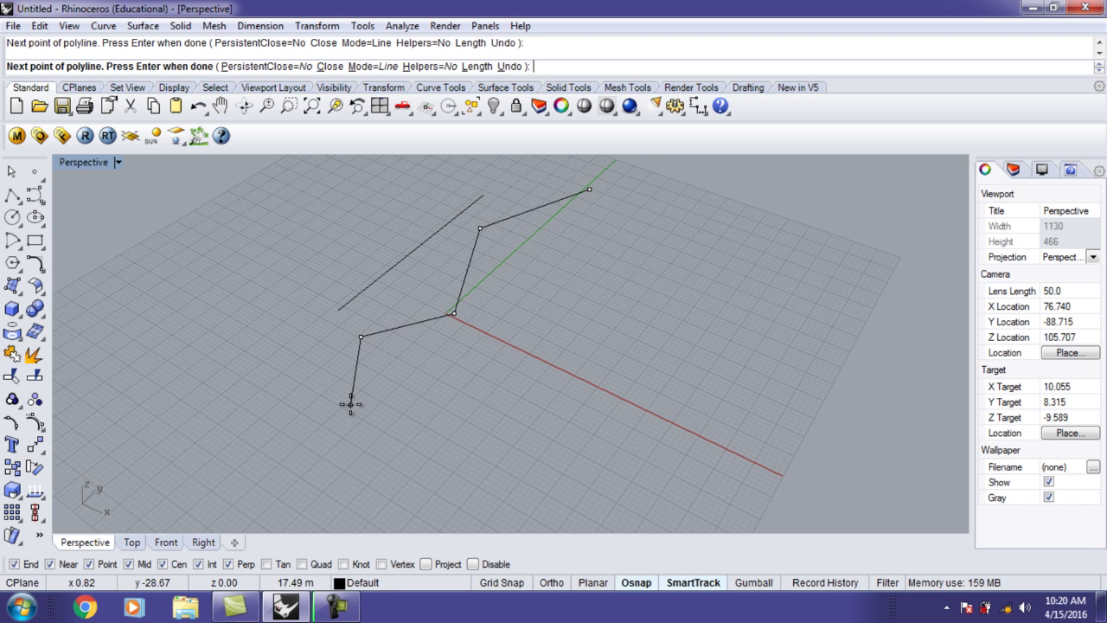
pyautogui.keyDown('shift'); pyautogui.moveTo(230, 494); pyautogui.dragTo(218, 429, button='right'); pyautogui.keyUp('shift')
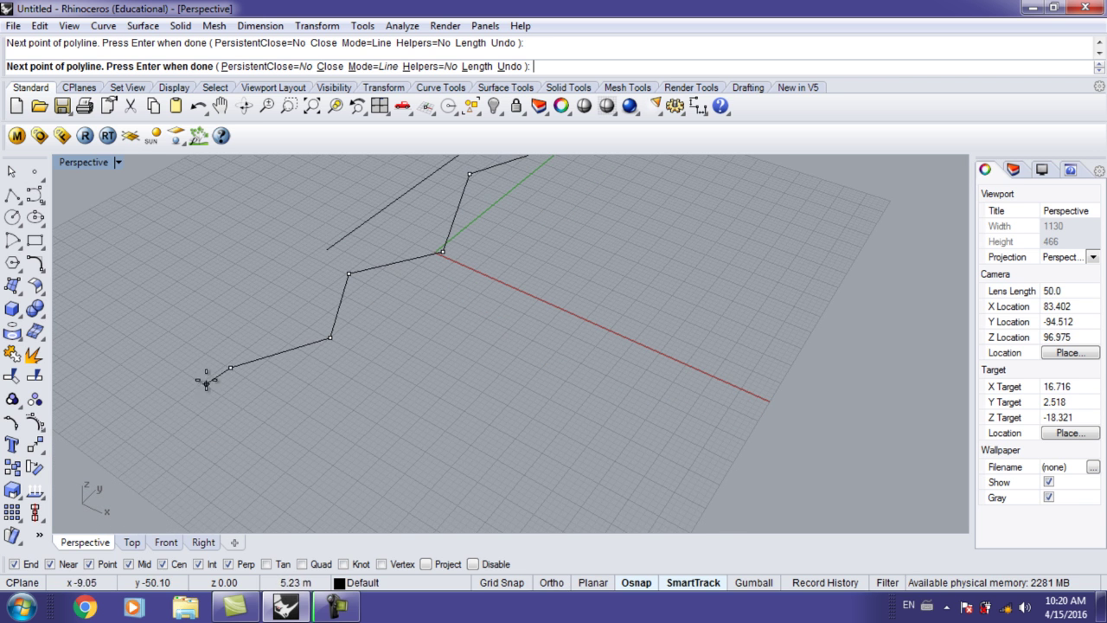
pyautogui.press('Escape')
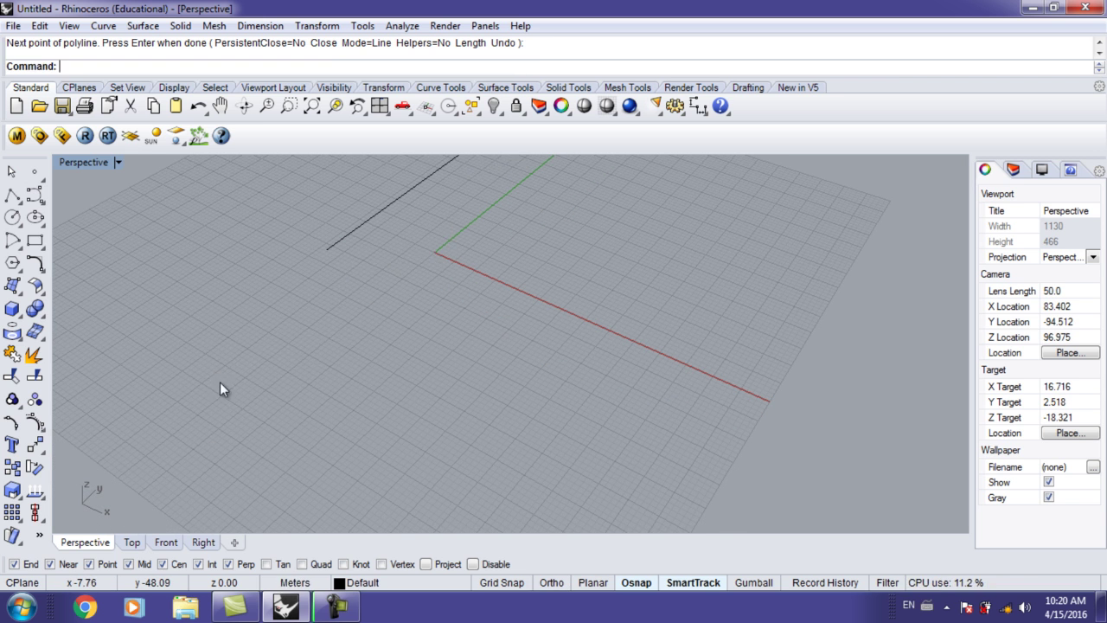
# - Draw an open four-segment zigzag polyline from near the Y axis toward negative Y
pyautogui.keyDown('shift'); pyautogui.moveTo(266, 375); pyautogui.dragTo(272, 420, button='right'); pyautogui.keyUp('shift')
pyautogui.rightClick(395, 338)
pyautogui.click(552, 197)
pyautogui.click(431, 257)
pyautogui.click(430, 356)
pyautogui.click(294, 422)
pyautogui.click(278, 469)
pyautogui.hotkey('shift', 'Down')
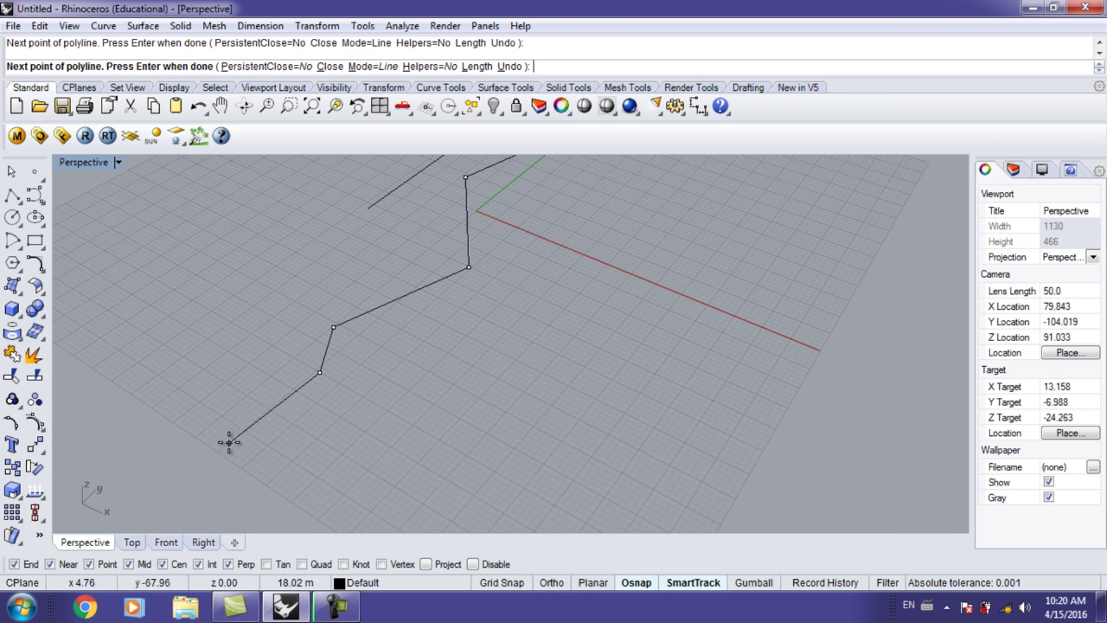
pyautogui.rightClick(231, 380)
# - Move the four-segment polyline so that its middle vertex lies closer to the origin, and deselect it
pyautogui.scroll(-2, 355, 338)
pyautogui.keyDown('shift'); pyautogui.moveTo(356, 338); pyautogui.dragTo(304, 415, button='right'); pyautogui.keyUp('shift')
pyautogui.moveTo(357, 377); pyautogui.dragTo(389, 333)
pyautogui.moveTo(343, 344); pyautogui.dragTo(341, 291, button='right')
pyautogui.click(311, 278)
pyautogui.click(483, 225)
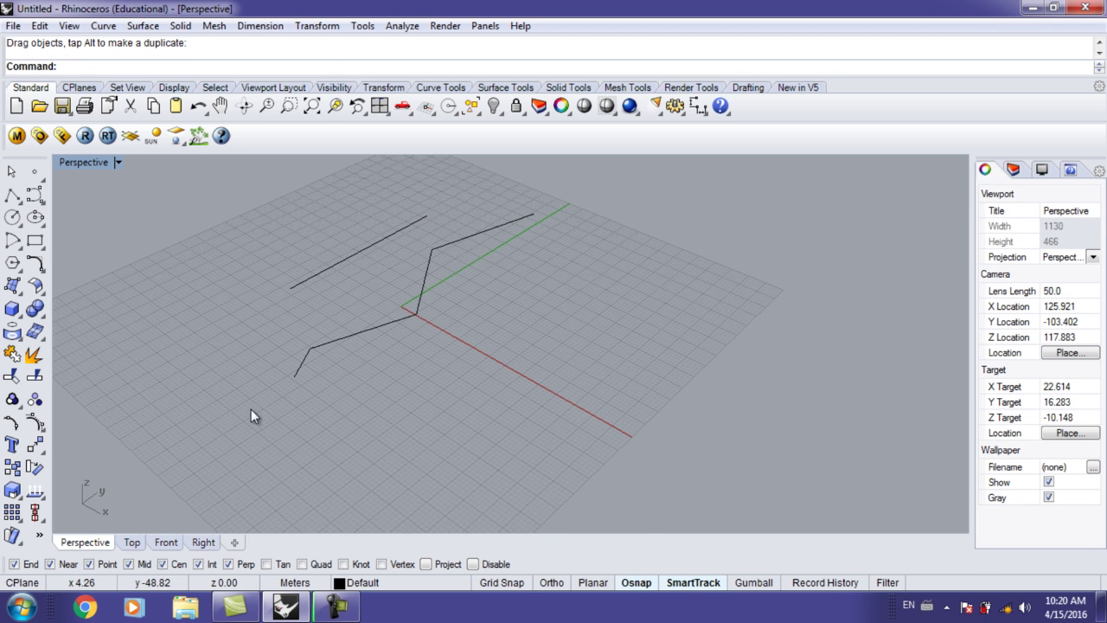
pyautogui.click(326, 346)
pyautogui.press('Escape')
pyautogui.moveTo(395, 306); pyautogui.dragTo(381, 348, button='right')
# - Draw a wavy degree-3 control point curve from the positive Y side, across the X axis, to beyond the grid's negative Y edge
pyautogui.click(35, 196)
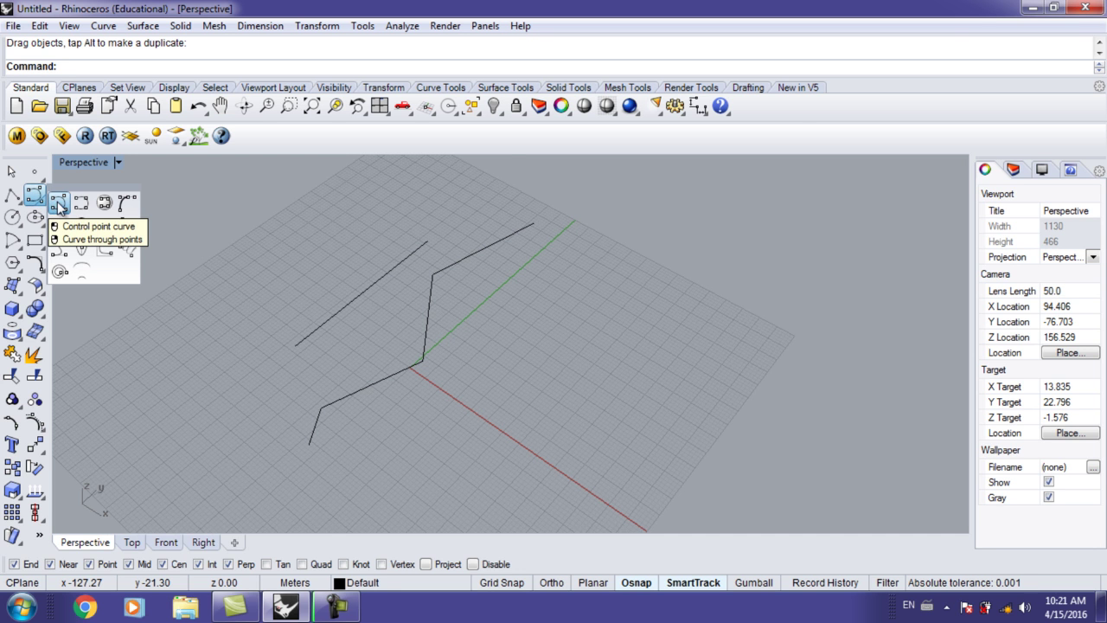
pyautogui.click(59, 204)
pyautogui.keyDown('shift'); pyautogui.moveTo(568, 371); pyautogui.dragTo(559, 325, button='right'); pyautogui.keyUp('shift')
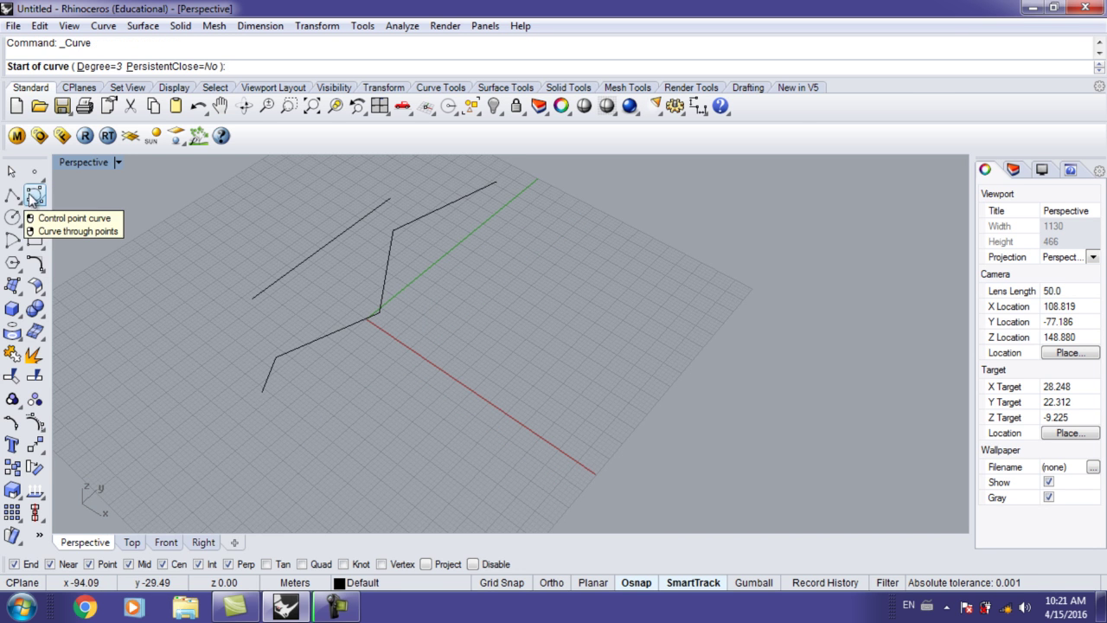
pyautogui.click(35, 198)
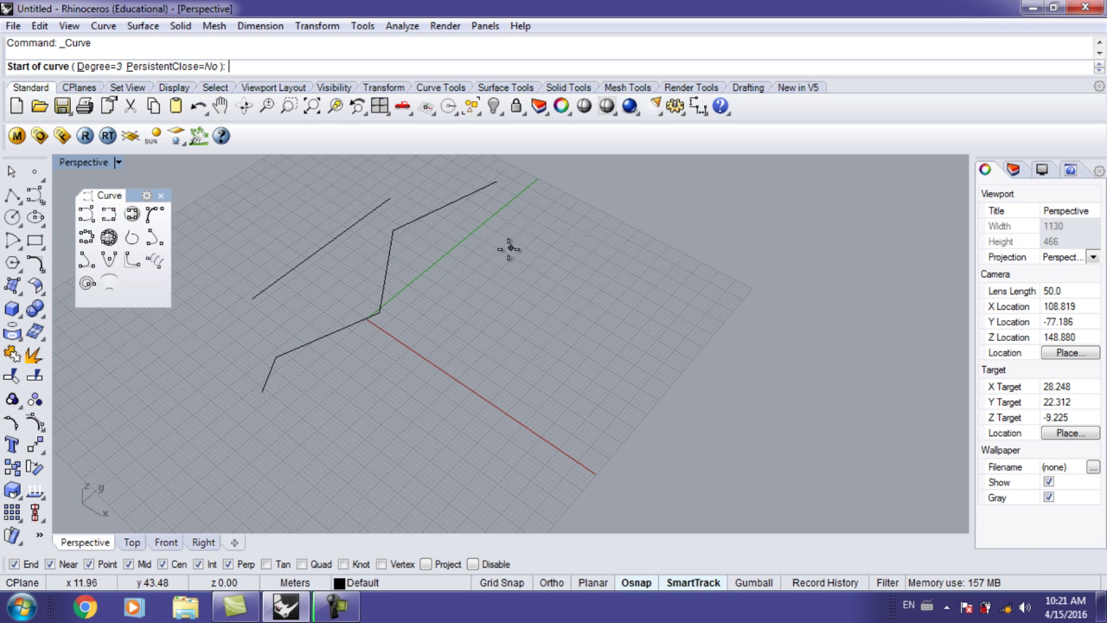
pyautogui.click(596, 229)
pyautogui.click(472, 267)
pyautogui.click(471, 358)
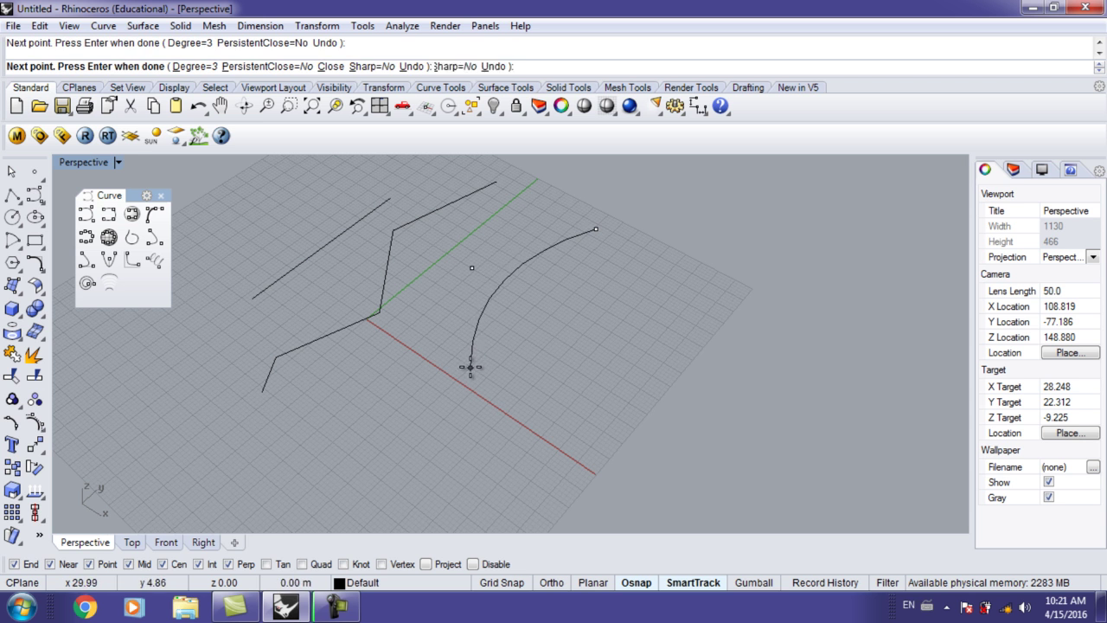
pyautogui.click(343, 387)
pyautogui.click(326, 471)
pyautogui.keyDown('shift'); pyautogui.moveTo(315, 459); pyautogui.dragTo(328, 337, button='right'); pyautogui.keyUp('shift')
pyautogui.click(225, 352)
pyautogui.click(151, 445)
pyautogui.click(99, 471)
pyautogui.scroll(3, 161, 399)
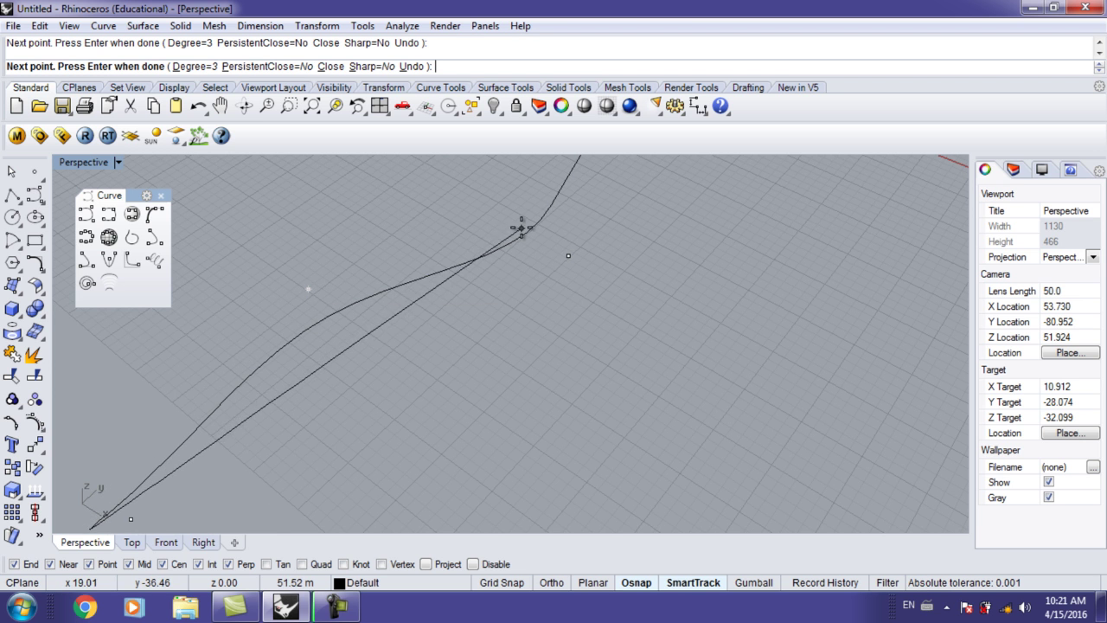
pyautogui.scroll(-5, 363, 383)
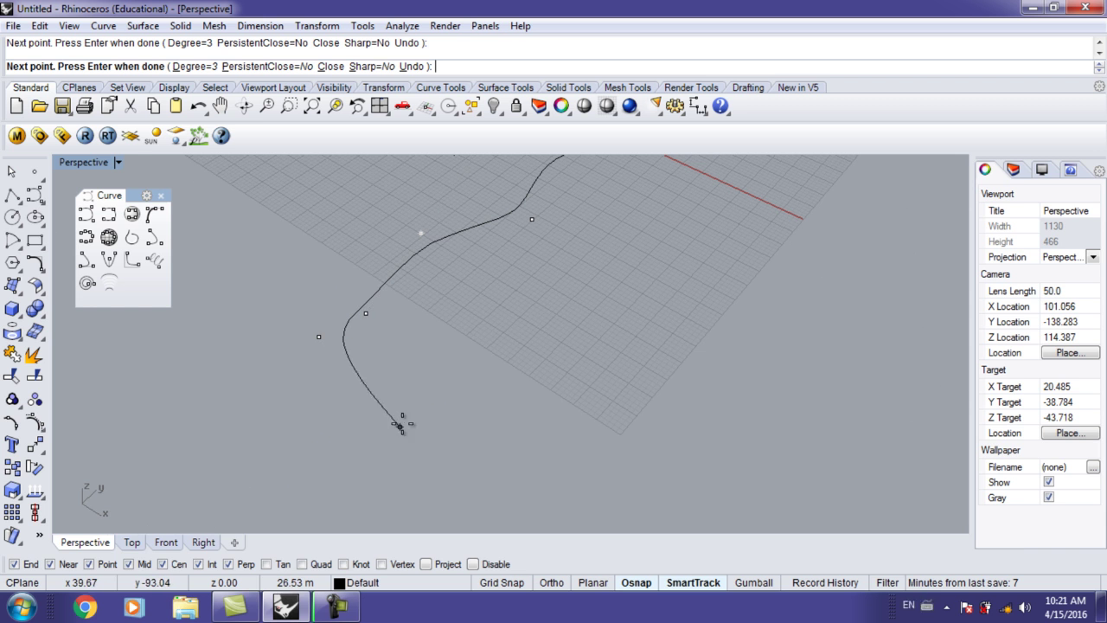
pyautogui.click(326, 449)
pyautogui.click(168, 390)
pyautogui.rightClick(109, 374)
pyautogui.scroll(-4, 114, 375)
pyautogui.keyDown('shift'); pyautogui.moveTo(201, 377); pyautogui.dragTo(231, 386, button='right'); pyautogui.keyUp('shift')
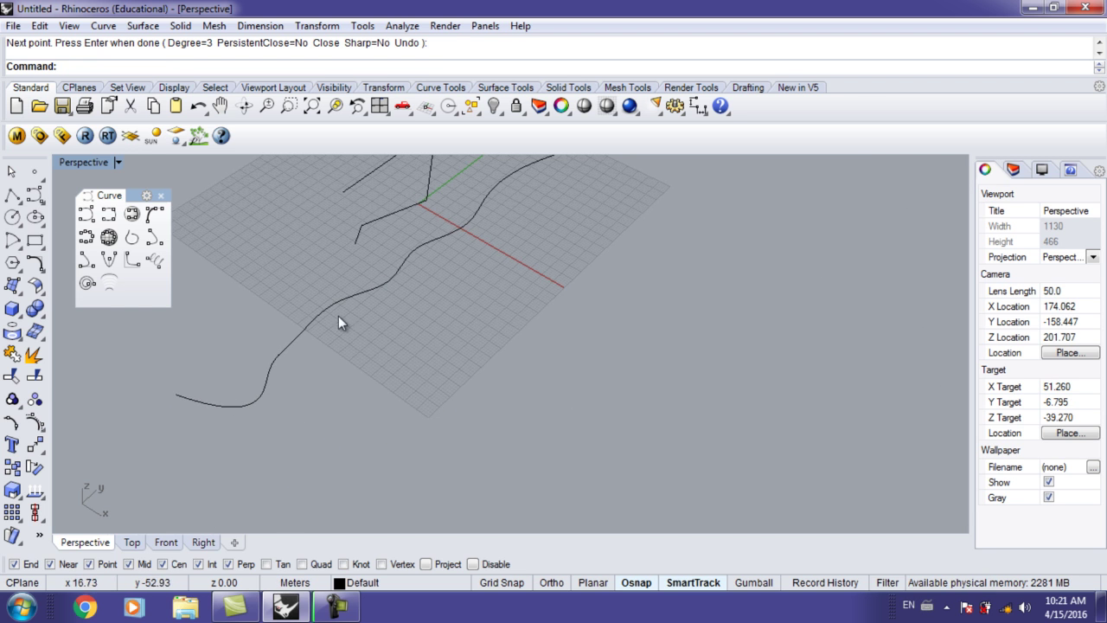
# - Move the wavy control point curve toward positive Y so that more of it lies over the grid, and deselect it
pyautogui.keyDown('shift'); pyautogui.moveTo(467, 226); pyautogui.dragTo(467, 313, button='right'); pyautogui.keyUp('shift')
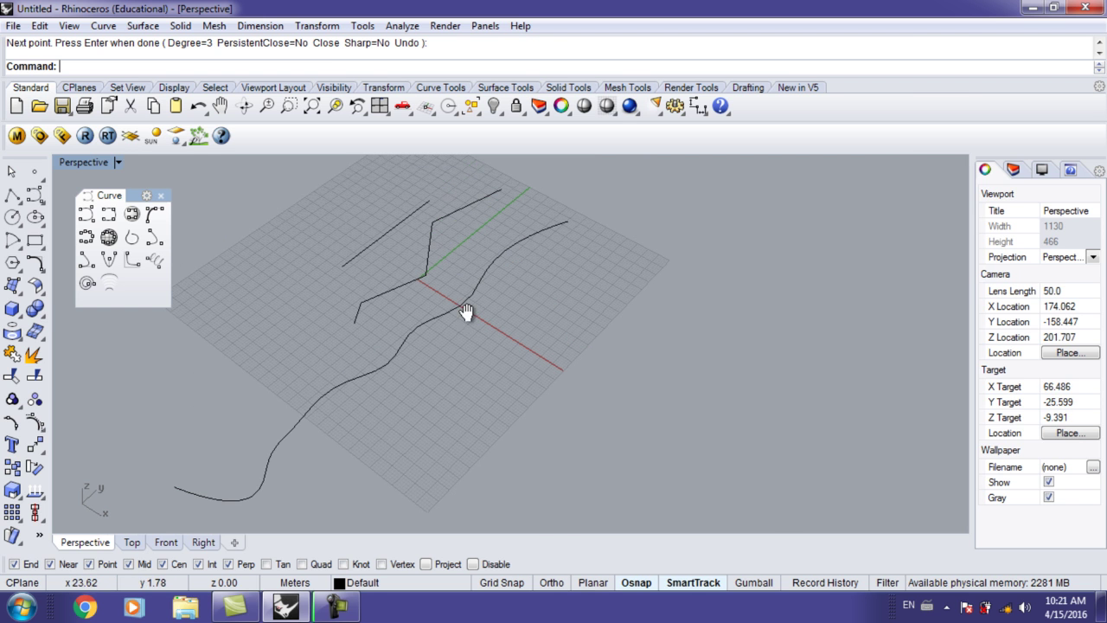
pyautogui.moveTo(485, 270); pyautogui.dragTo(541, 224)
pyautogui.click(551, 225)
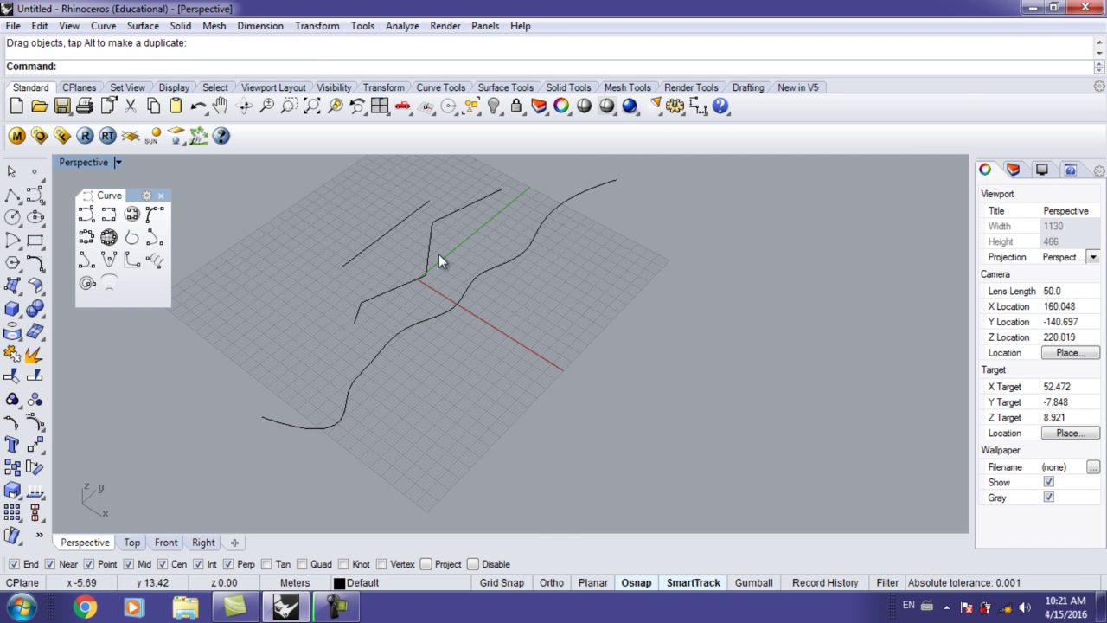
# - Draw a wavy degree-3 curve through points, with chord knots, on the positive X side of the control point curve toward negative Y
pyautogui.click(131, 233)
pyautogui.click(693, 233)
pyautogui.click(610, 242)
pyautogui.click(544, 316)
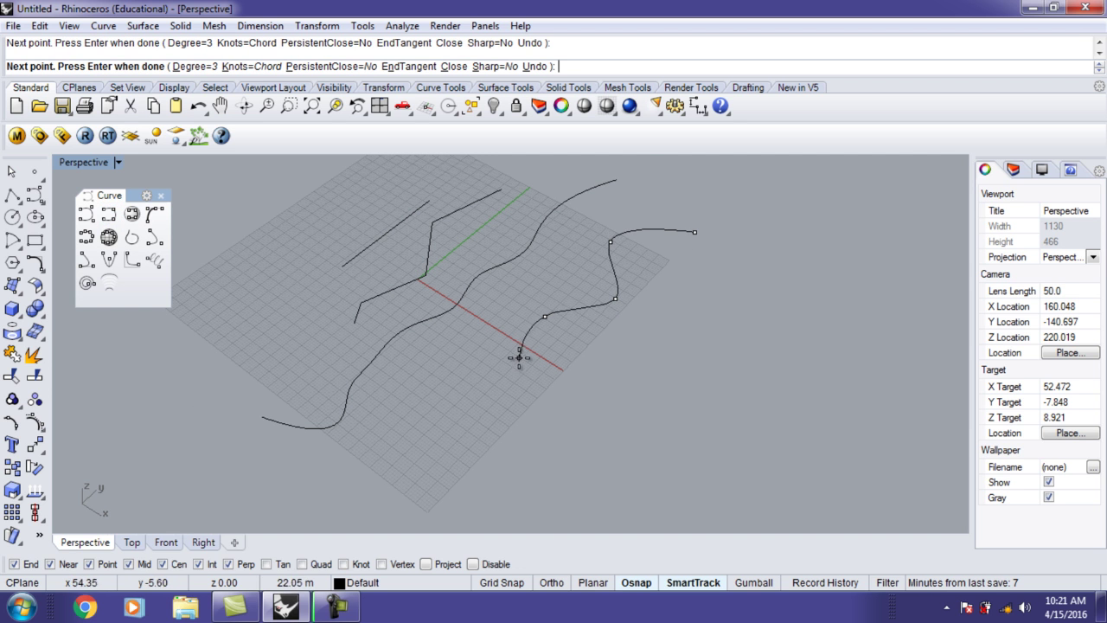
pyautogui.click(522, 364)
pyautogui.click(458, 385)
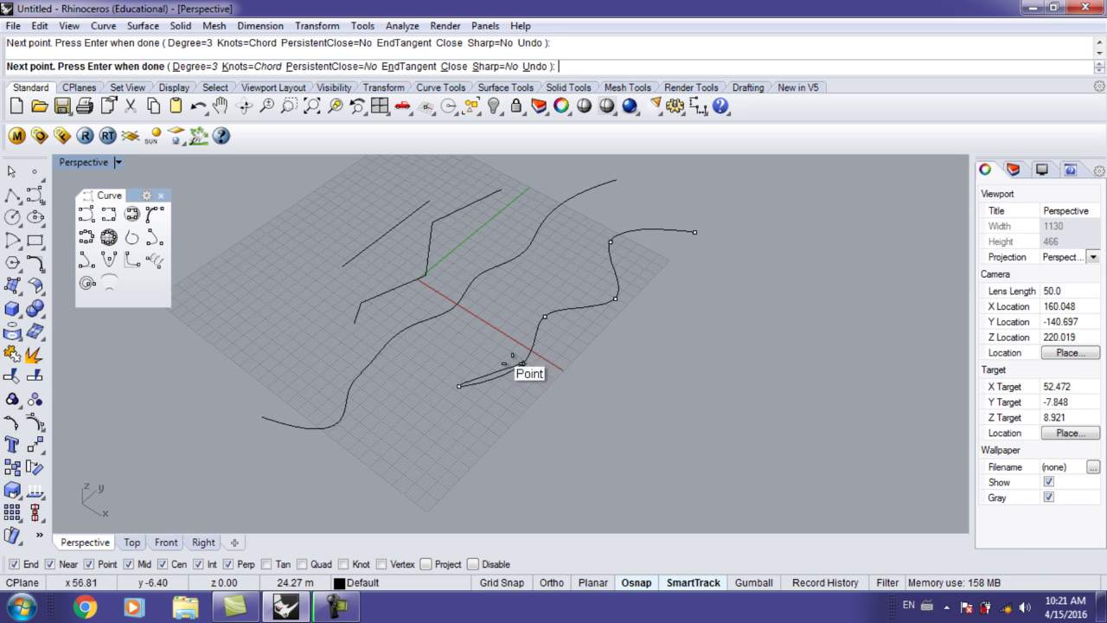
pyautogui.click(448, 429)
pyautogui.click(404, 453)
pyautogui.click(373, 491)
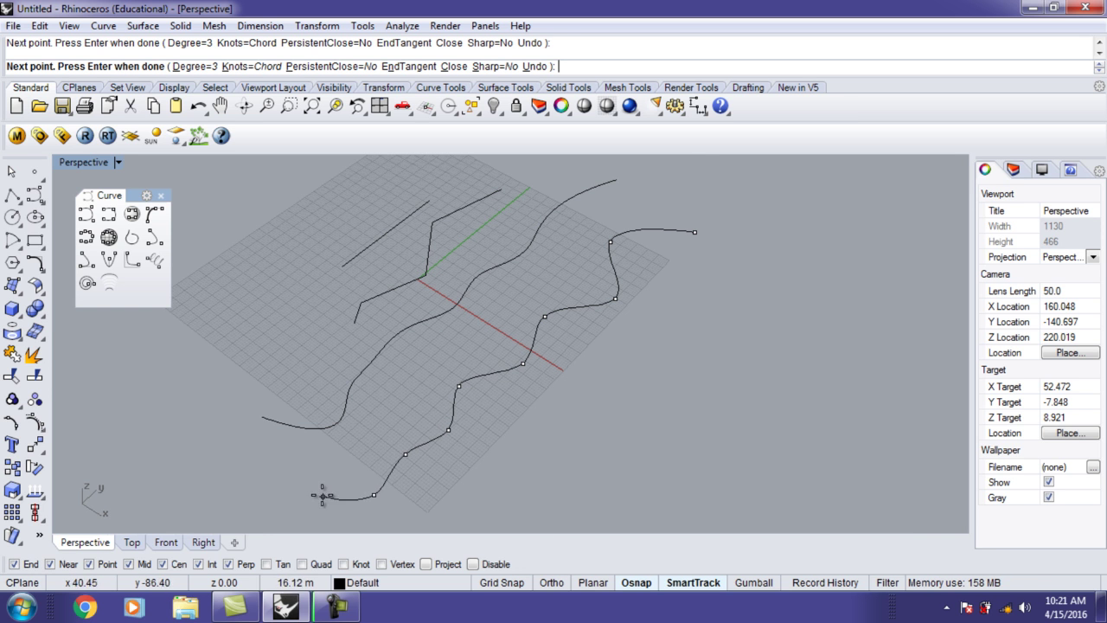
pyautogui.keyDown('shift'); pyautogui.moveTo(301, 504); pyautogui.dragTo(299, 413, button='right'); pyautogui.keyUp('shift')
pyautogui.click(290, 441)
pyautogui.rightClick(294, 448)
pyautogui.scroll(-7, 317, 429)
pyautogui.scroll(5, 366, 387)
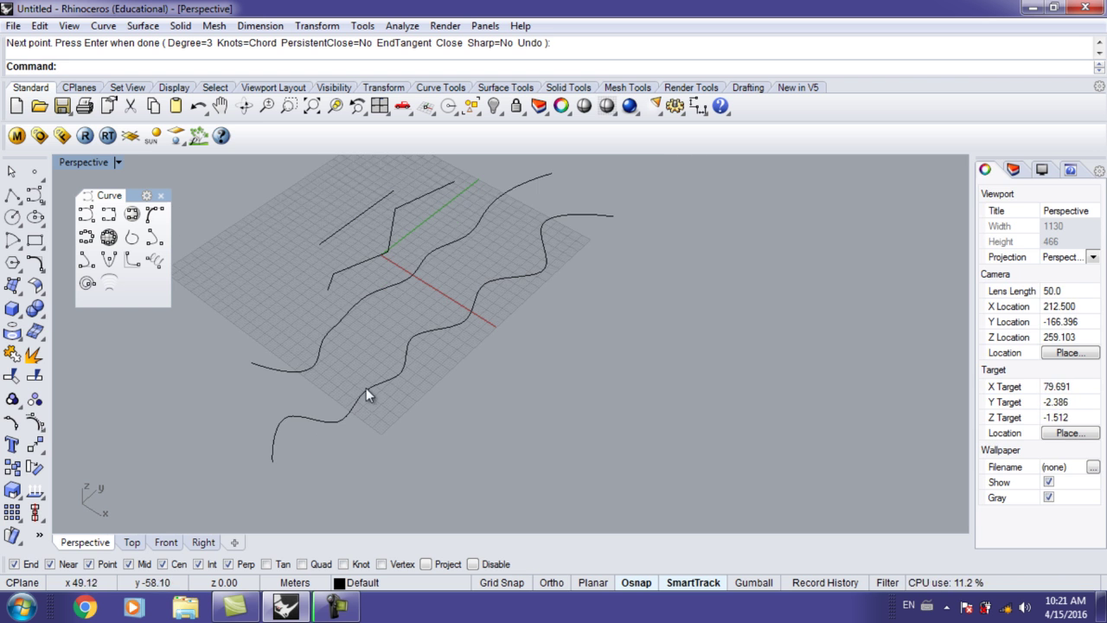
# - Shift the control point curve slightly, move the interpolated curve closer to it, and deselect both
pyautogui.click(335, 319)
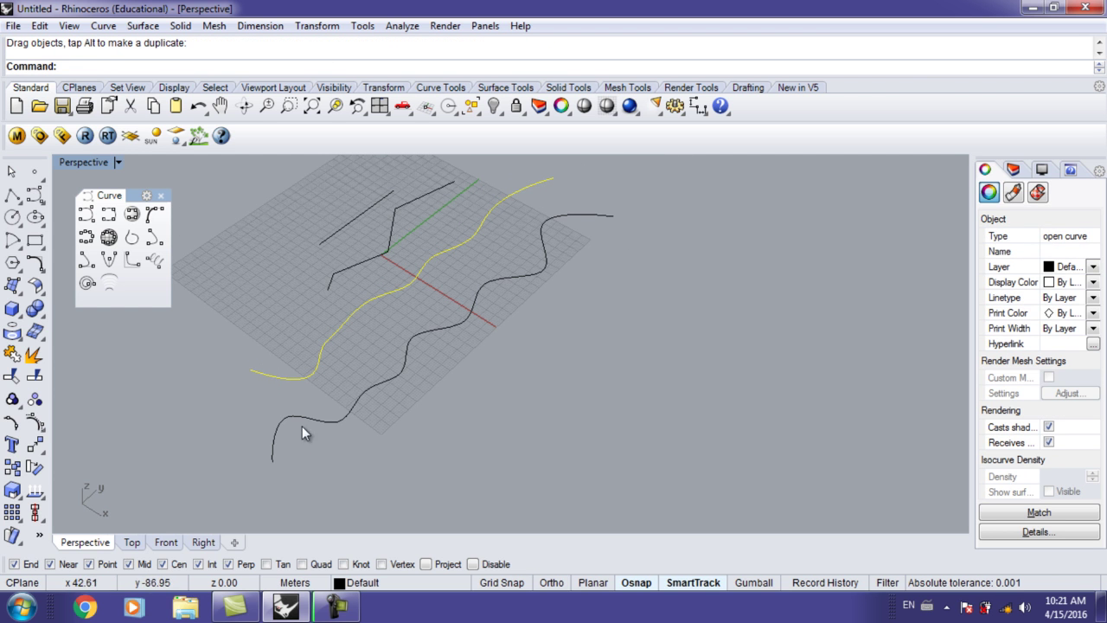
pyautogui.moveTo(359, 397); pyautogui.dragTo(369, 378)
pyautogui.click(536, 266)
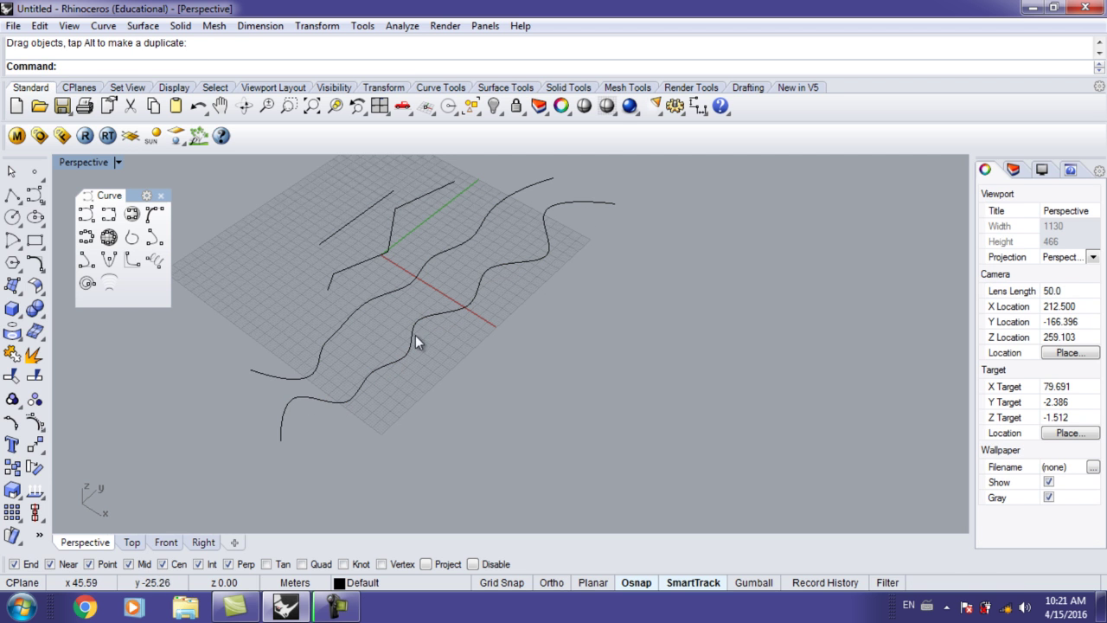
pyautogui.moveTo(407, 311)
pyautogui.keyDown('shift'); pyautogui.mouseDown(button='right')
pyautogui.moveTo(415, 323)
pyautogui.moveTo(417, 310)
pyautogui.mouseUp(button='right'); pyautogui.keyUp('shift')
pyautogui.keyDown('shift'); pyautogui.moveTo(416, 310); pyautogui.dragTo(454, 299, button='right'); pyautogui.keyUp('shift')
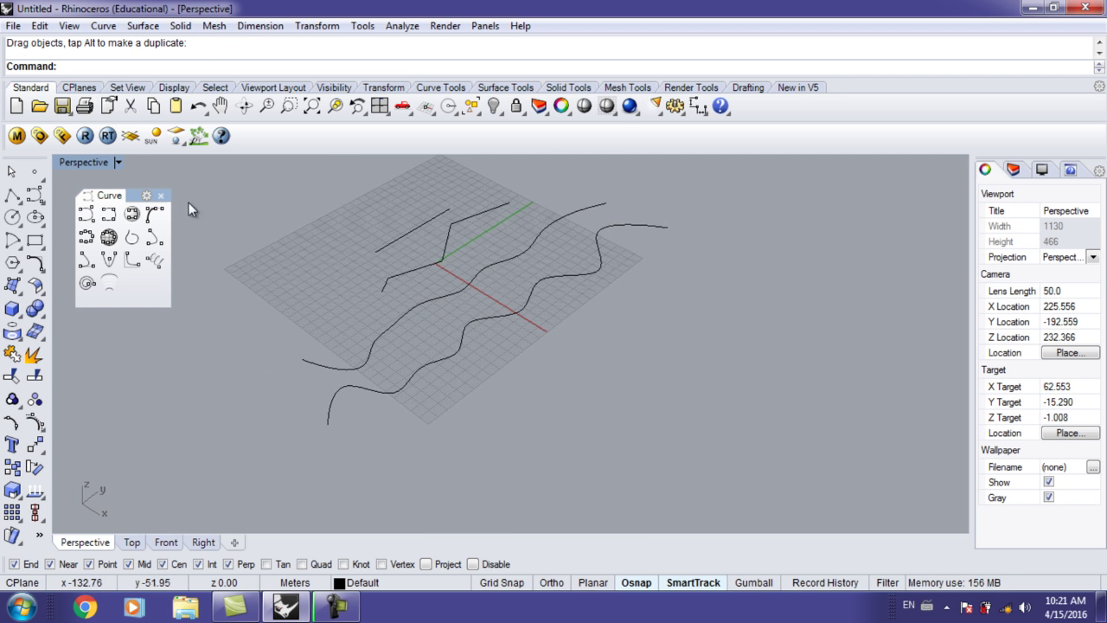
pyautogui.click(87, 282)
pyautogui.moveTo(389, 285); pyautogui.dragTo(458, 320, button='right')
pyautogui.scroll(4, 458, 324)
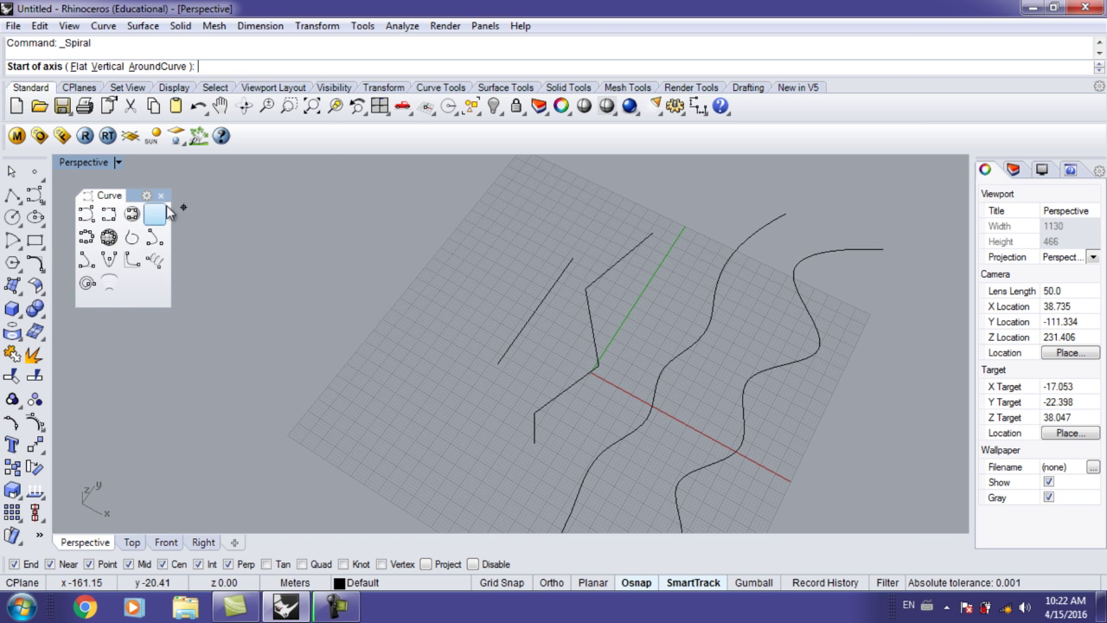
pyautogui.click(385, 295)
pyautogui.click(474, 212)
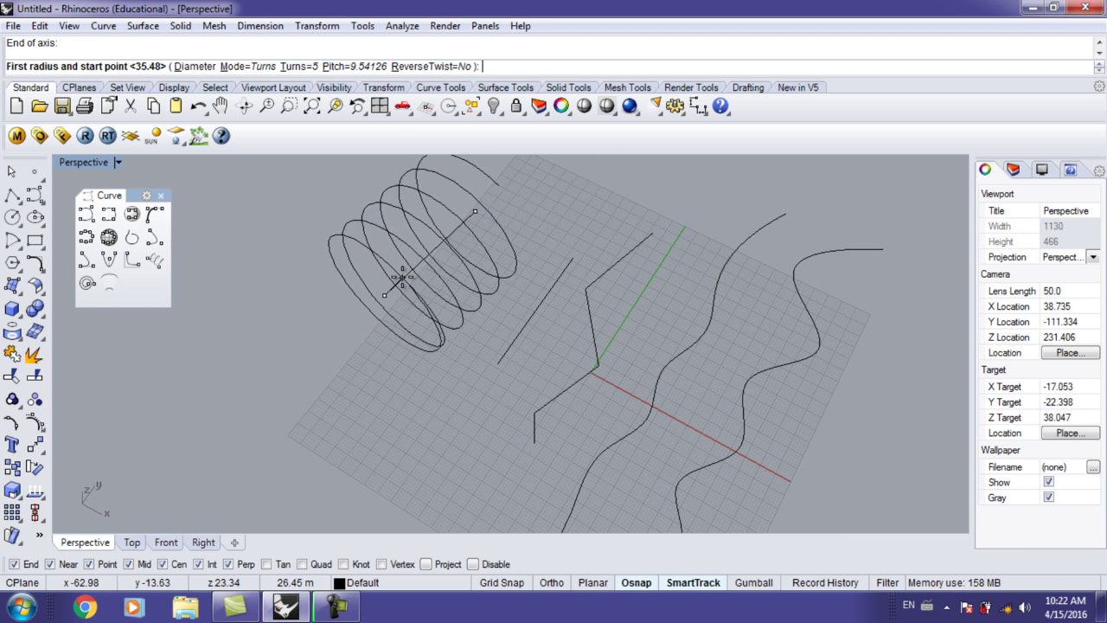
pyautogui.press('Escape')
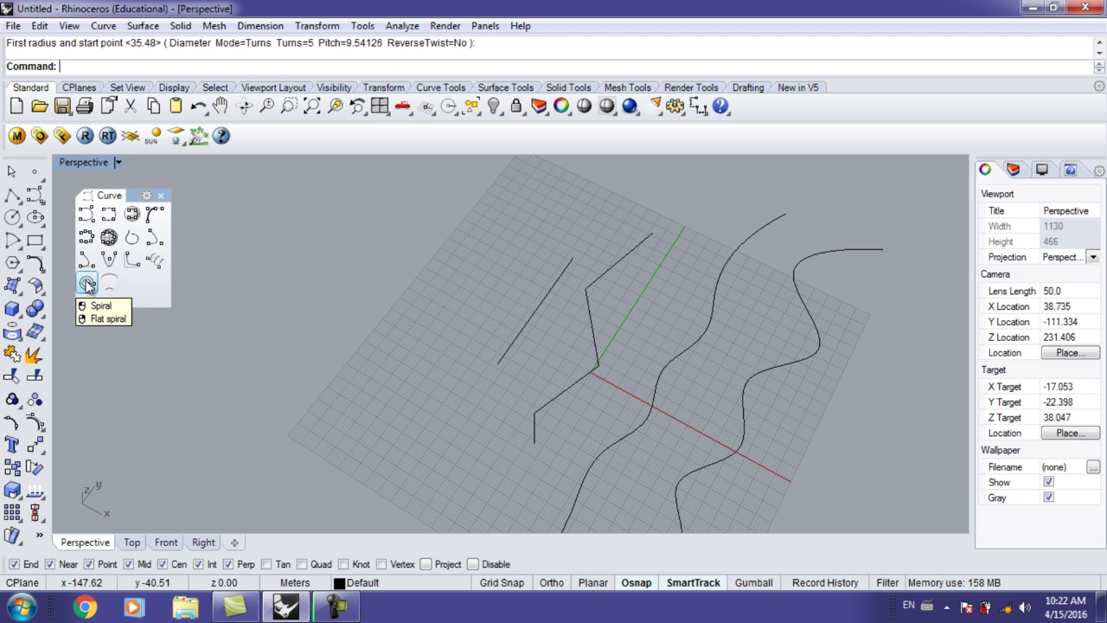
# - Start a flat spiral centred off the grid's negative X side and place its first radius freehand
pyautogui.click(88, 285)
pyautogui.click(90, 66)
pyautogui.click(426, 251)
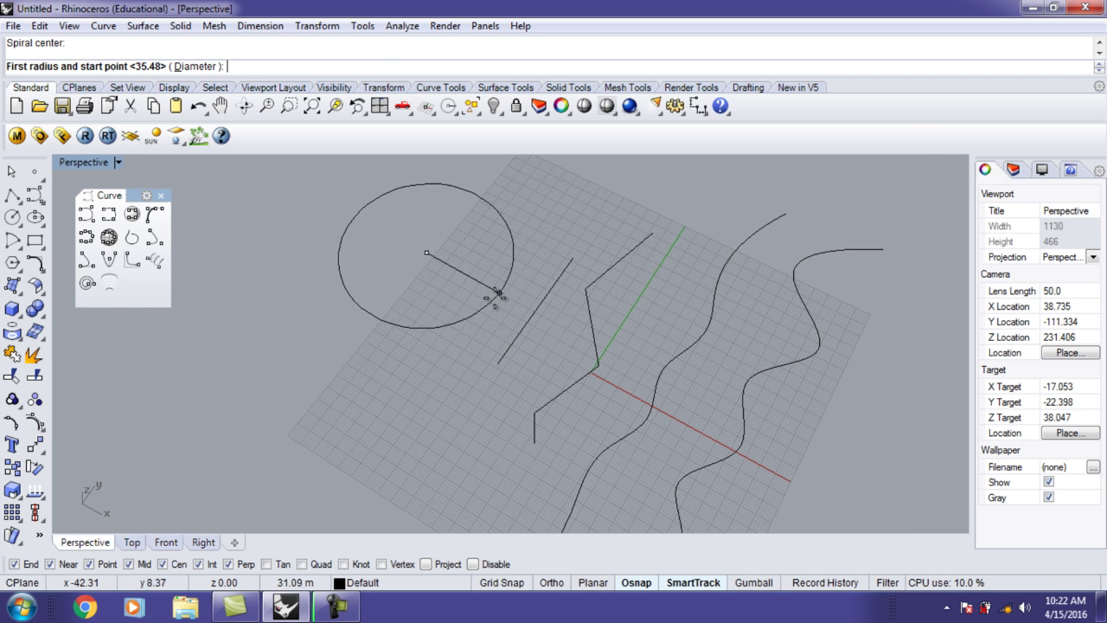
pyautogui.moveTo(463, 282); pyautogui.dragTo(467, 248, button='right')
pyautogui.scroll(2, 450, 310)
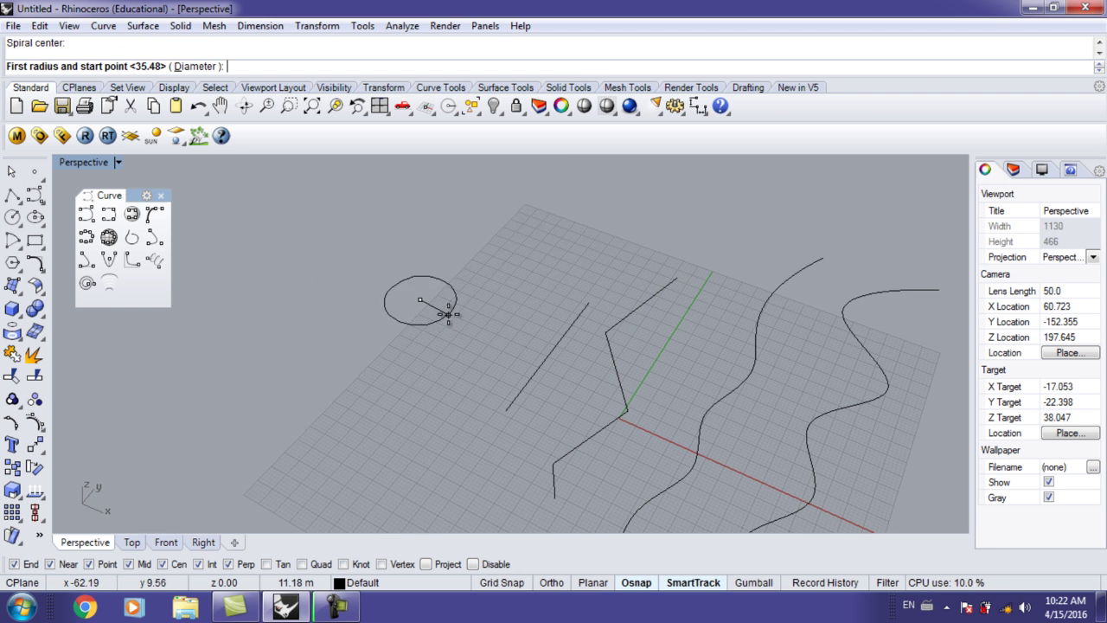
pyautogui.press('shift')
pyautogui.click(503, 336)
# - Set the flat spiral to 10 turns and finish it by placing the second radius at its centre
pyautogui.scroll(6, 423, 294)
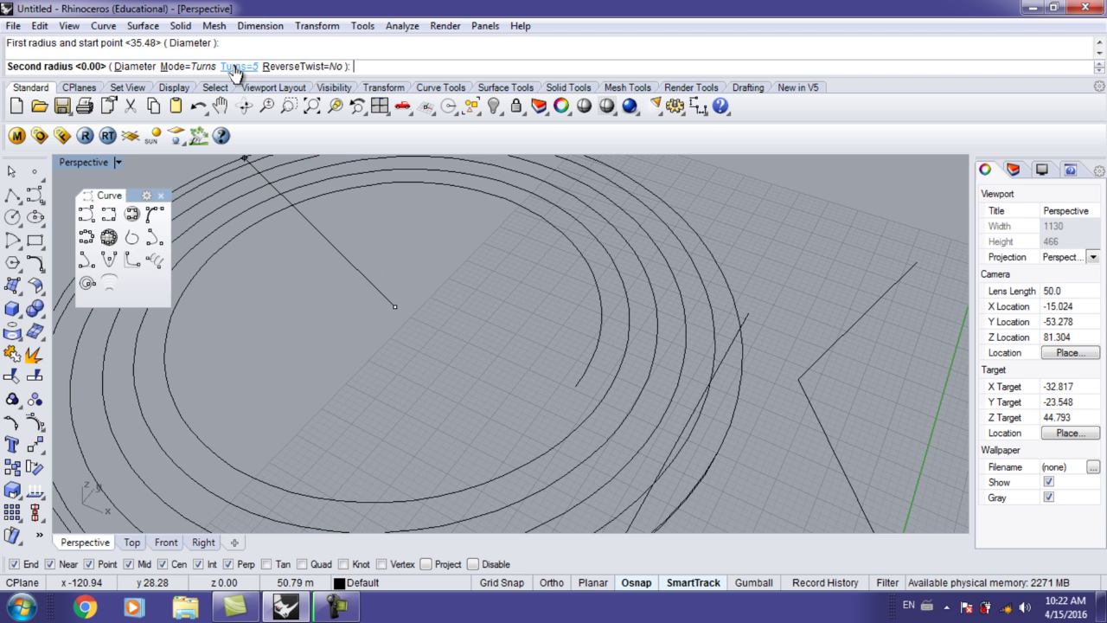
pyautogui.click(235, 68)
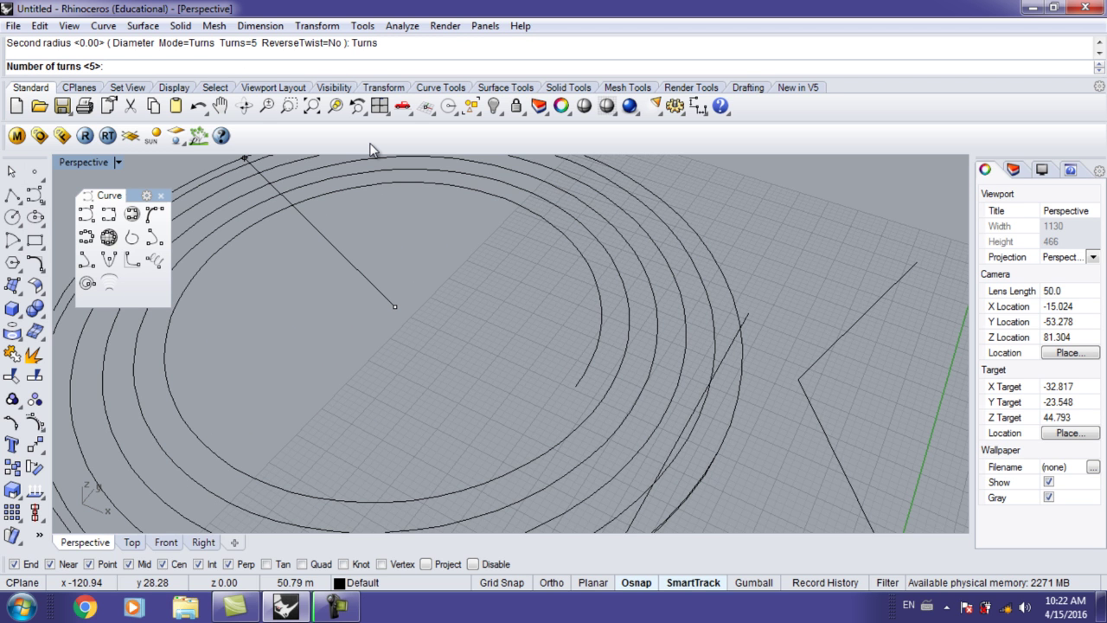
pyautogui.write('10')
pyautogui.press('Return')
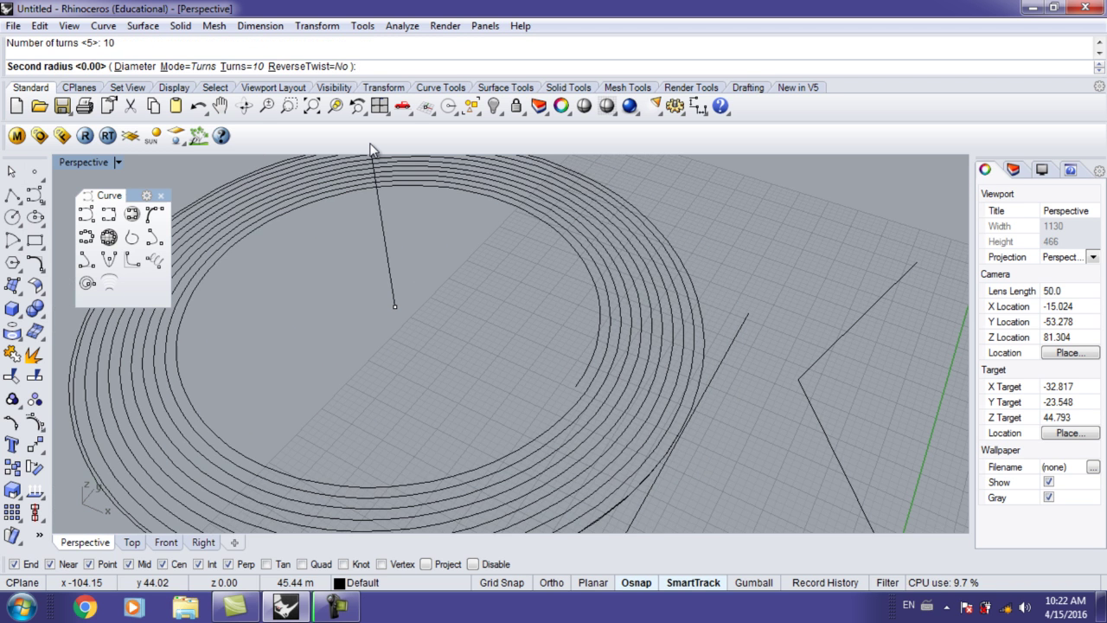
pyautogui.scroll(10, 398, 311)
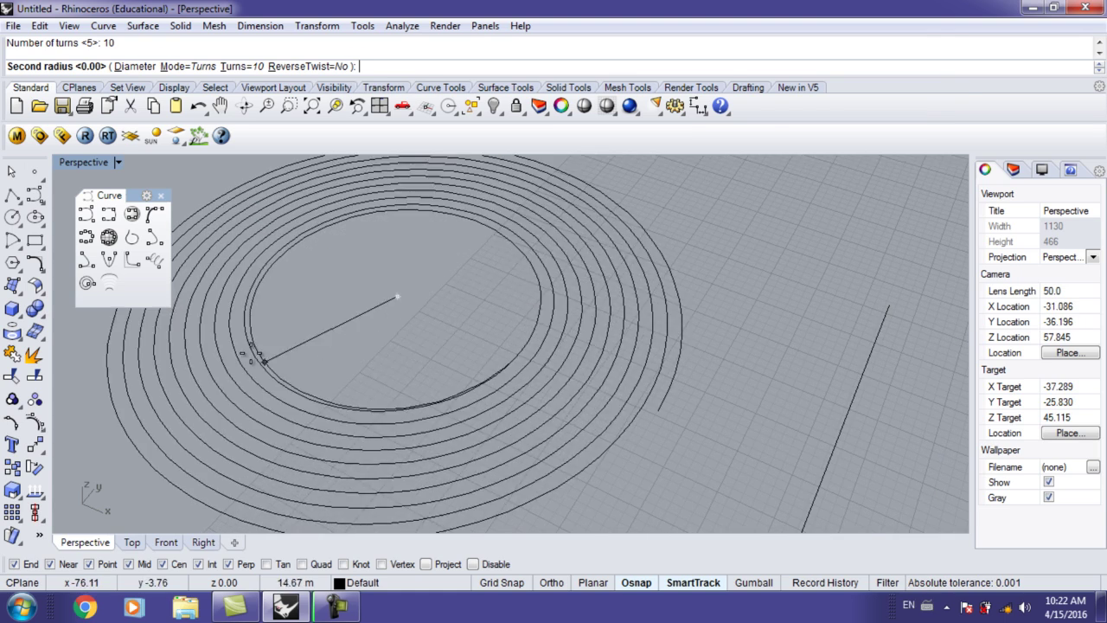
pyautogui.click(398, 299)
pyautogui.scroll(-5, 433, 368)
pyautogui.moveTo(473, 391); pyautogui.dragTo(412, 350, button='right')
pyautogui.scroll(-4, 444, 347)
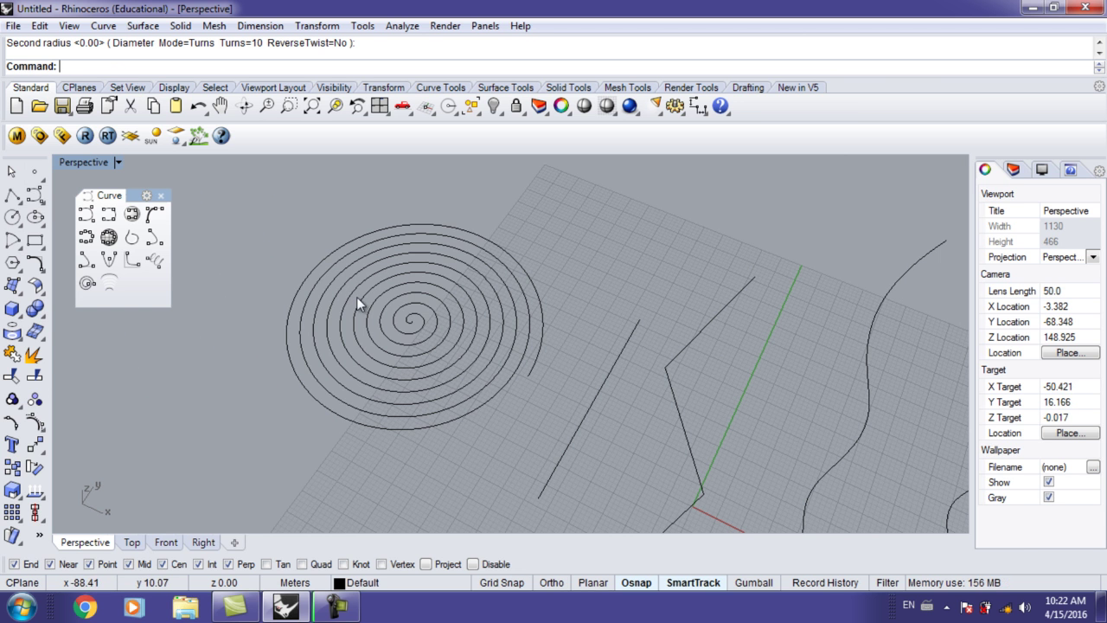
pyautogui.scroll(4, 360, 298)
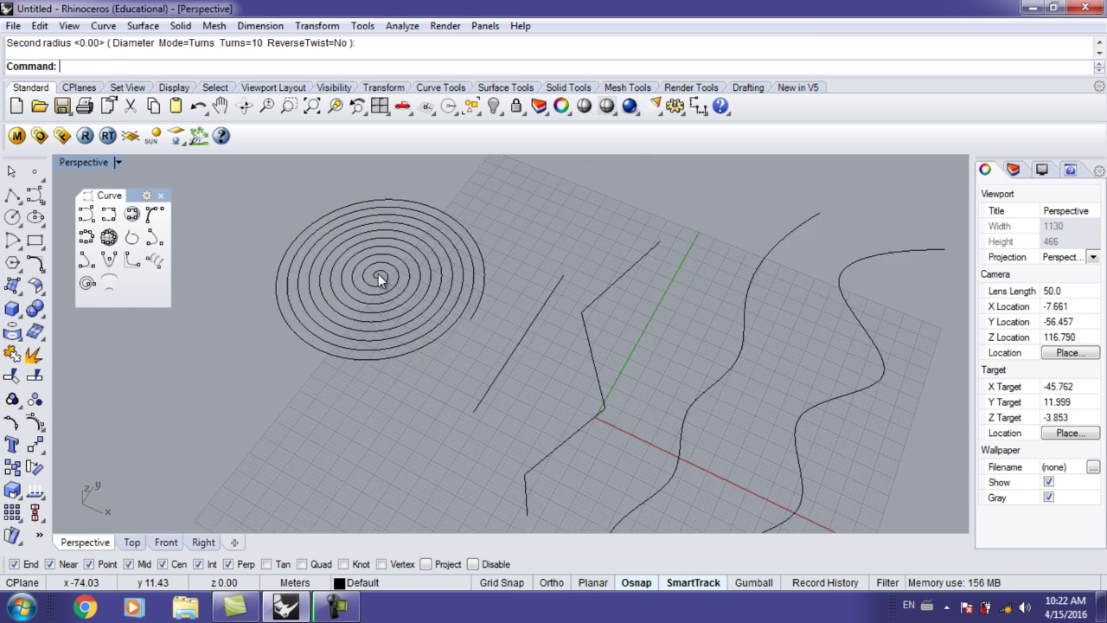
pyautogui.scroll(-5, 378, 278)
# - Move the flat spiral toward positive Y, deselect it, and close the floating Curve tool palette
pyautogui.moveTo(334, 234); pyautogui.dragTo(396, 190)
pyautogui.click(265, 247)
pyautogui.keyDown('shift'); pyautogui.moveTo(266, 247); pyautogui.dragTo(375, 249, button='right'); pyautogui.keyUp('shift')
pyautogui.click(161, 196)
# - Draw a circle by centre and radius around the grid's negative X, negative Y corner
pyautogui.click(13, 218)
pyautogui.click(303, 321)
pyautogui.click(373, 384)
# - Draw a second circle by two diameter points, 50 m across, off the grid on the first circle's negative X side
pyautogui.click(13, 218)
pyautogui.click(52, 223)
pyautogui.click(114, 204)
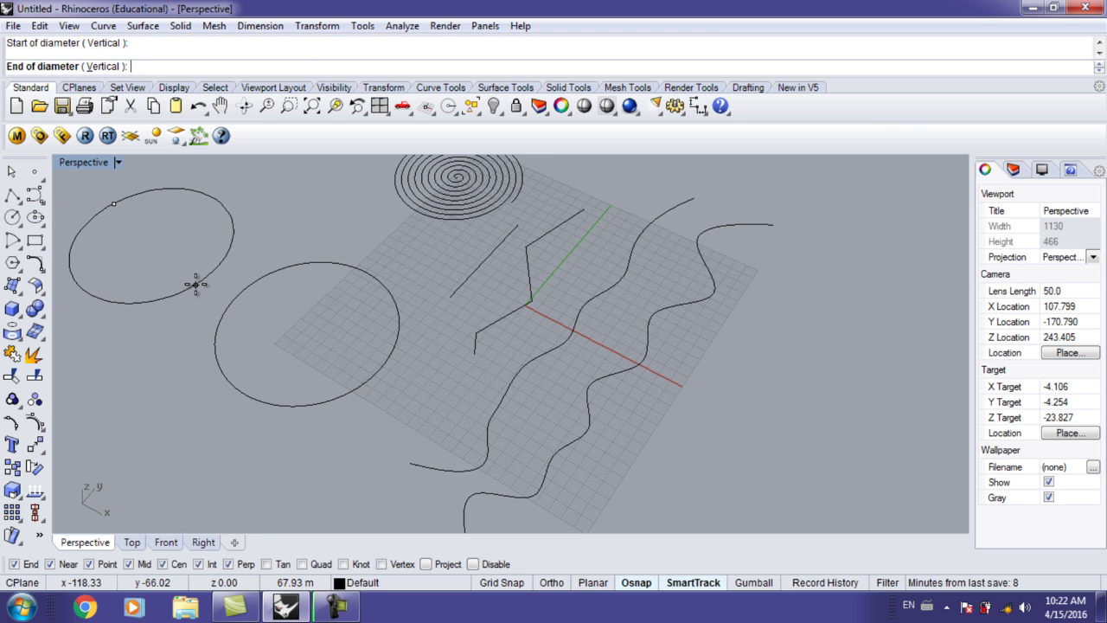
pyautogui.press('shift')
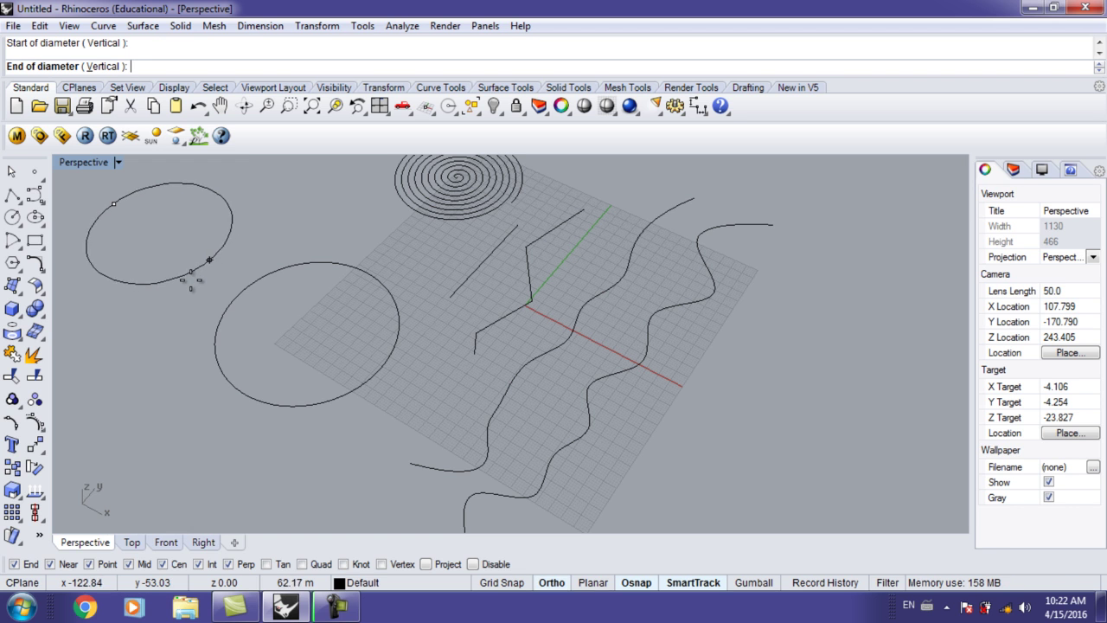
pyautogui.press('F8')
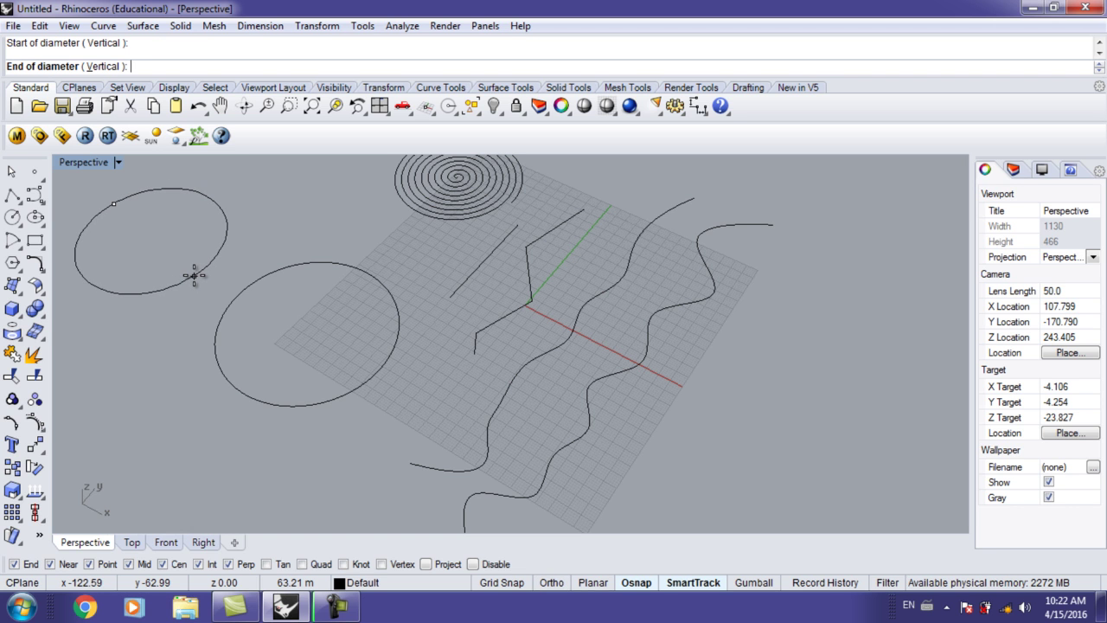
pyautogui.press('Return')
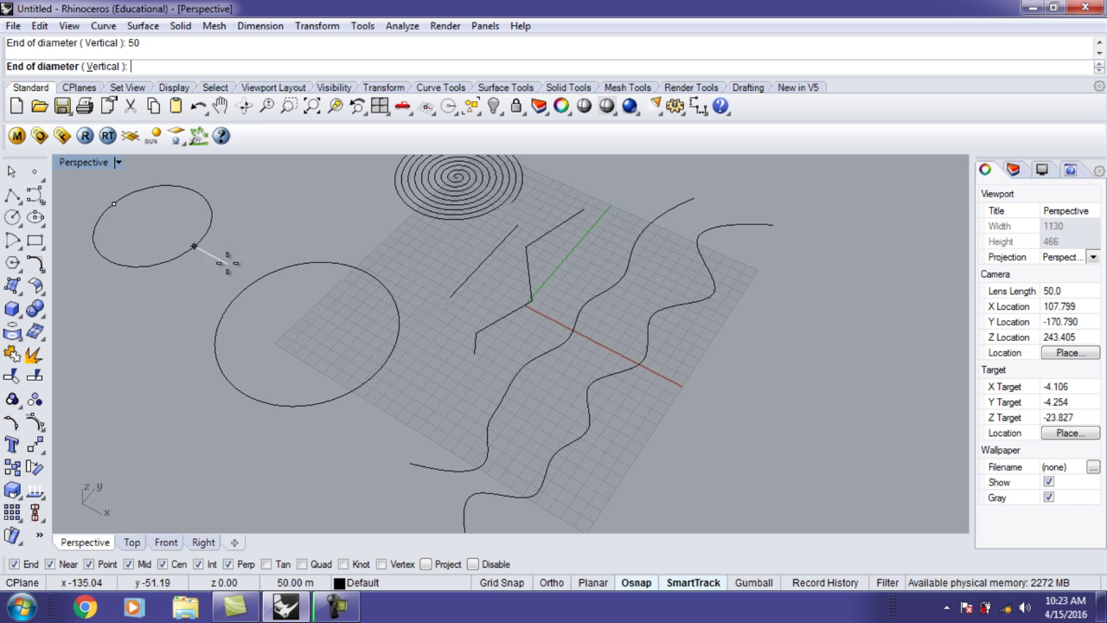
pyautogui.click(216, 273)
# - Move the larger circle closer to the 50 m circle and deselect it
pyautogui.scroll(-3, 197, 278)
pyautogui.keyDown('shift'); pyautogui.moveTo(196, 278); pyautogui.dragTo(237, 306, button='right'); pyautogui.keyUp('shift')
pyautogui.moveTo(274, 324); pyautogui.dragTo(250, 304)
pyautogui.click(373, 386)
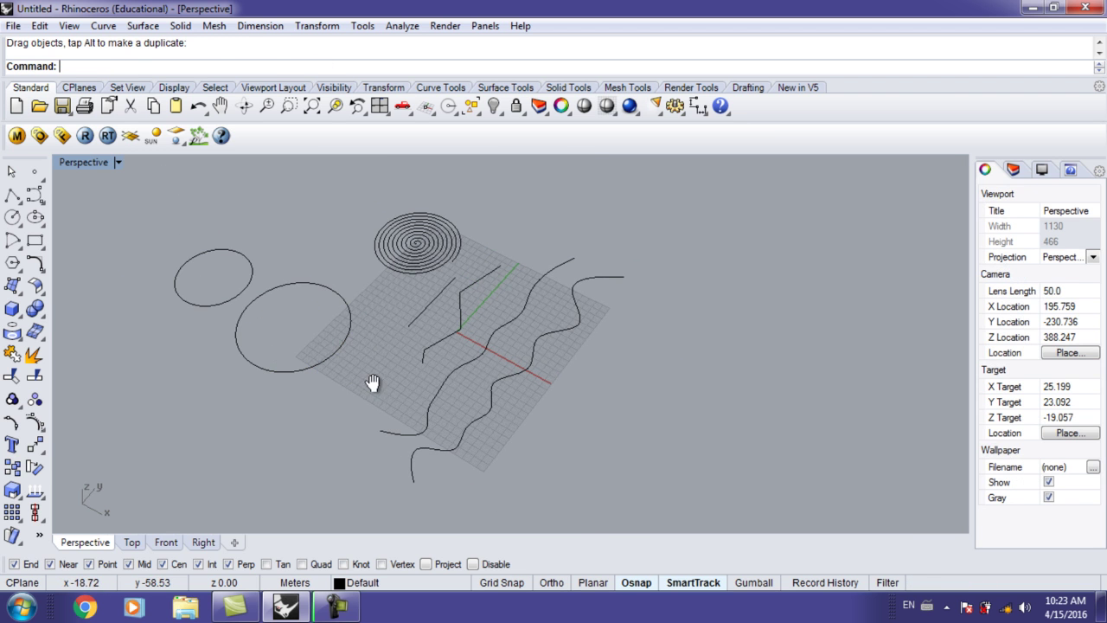
# - Draw a corner-to-corner rectangle off the grid, on the negative Y side of the two circles
pyautogui.keyDown('shift'); pyautogui.moveTo(373, 386); pyautogui.dragTo(382, 344, button='right'); pyautogui.keyUp('shift')
pyautogui.click(34, 242)
pyautogui.click(186, 328)
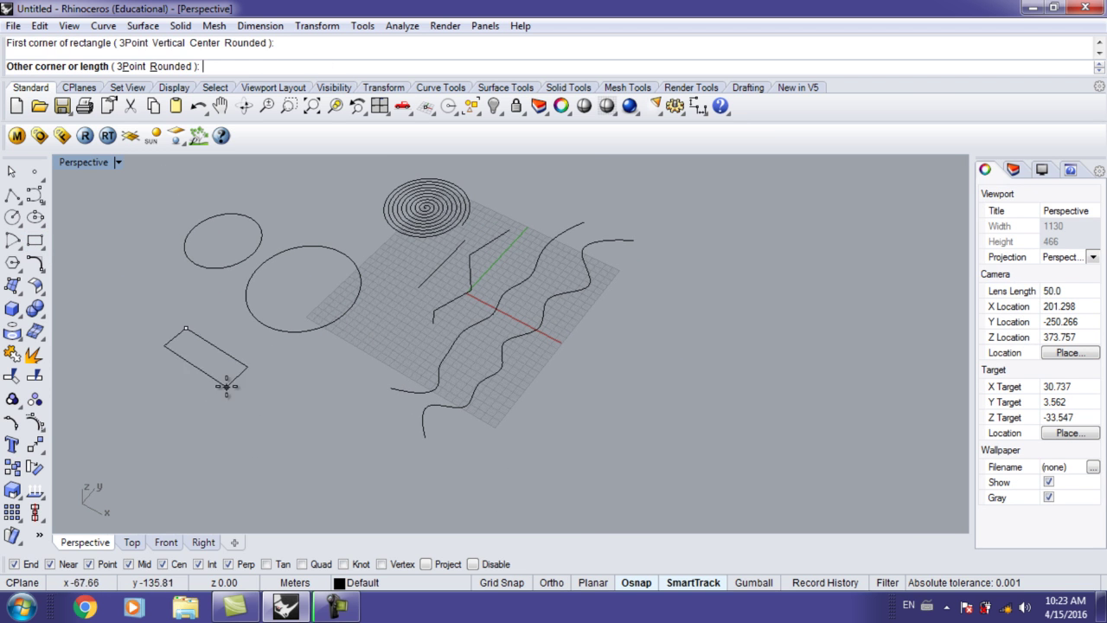
pyautogui.click(164, 482)
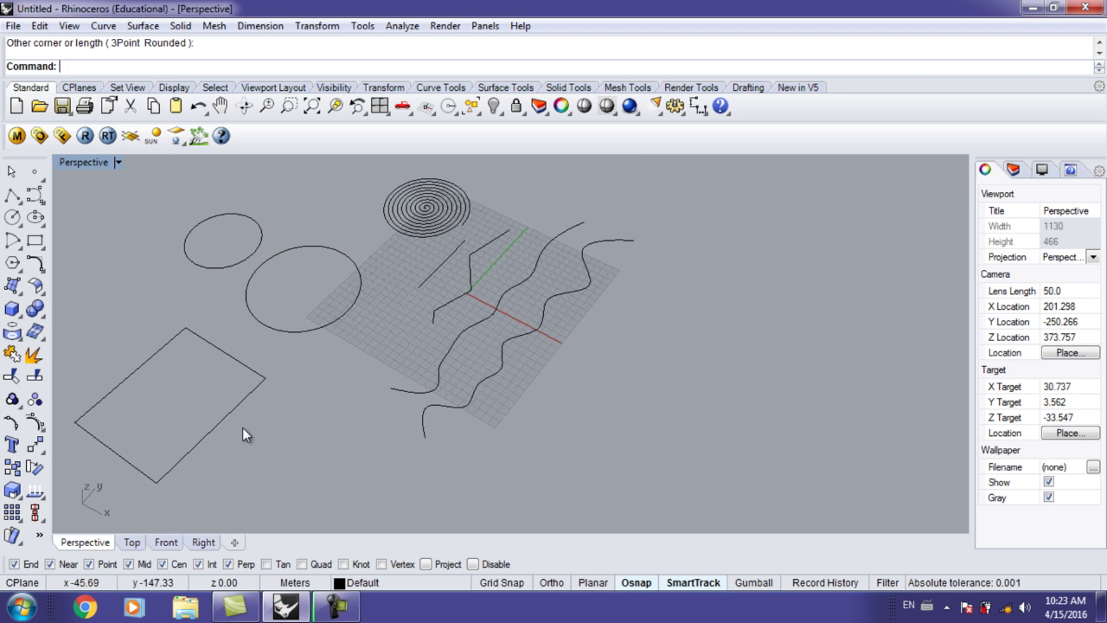
# - Draw a rounded rectangle with large arc corners off the grid, on the positive X side of the plain rectangle
pyautogui.scroll(-2, 250, 424)
pyautogui.rightClick(332, 370)
pyautogui.click(349, 362)
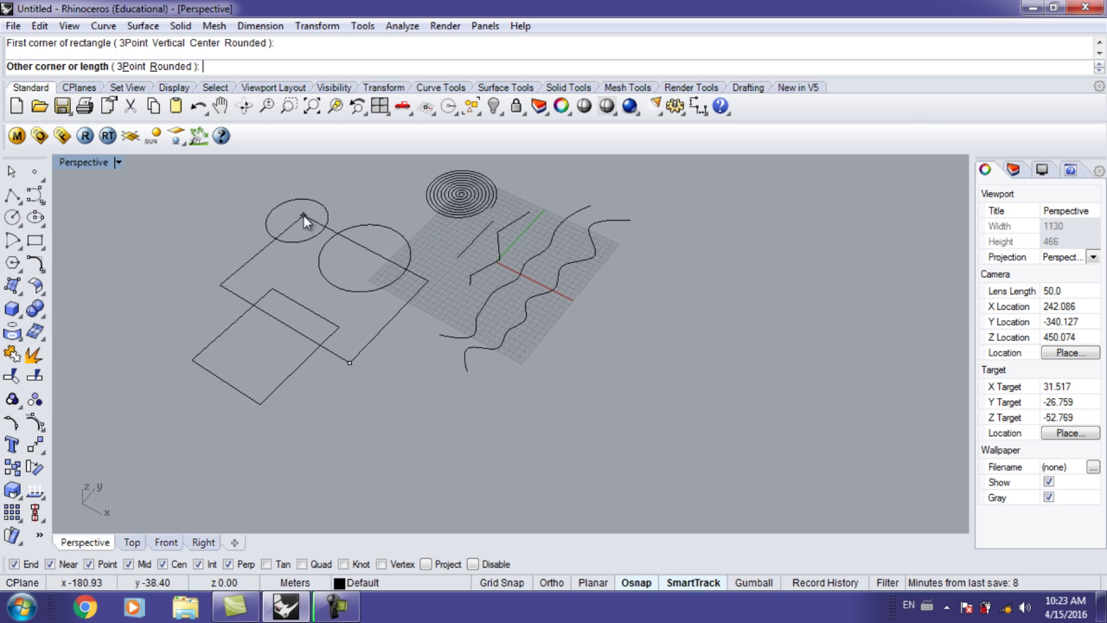
pyautogui.click(170, 66)
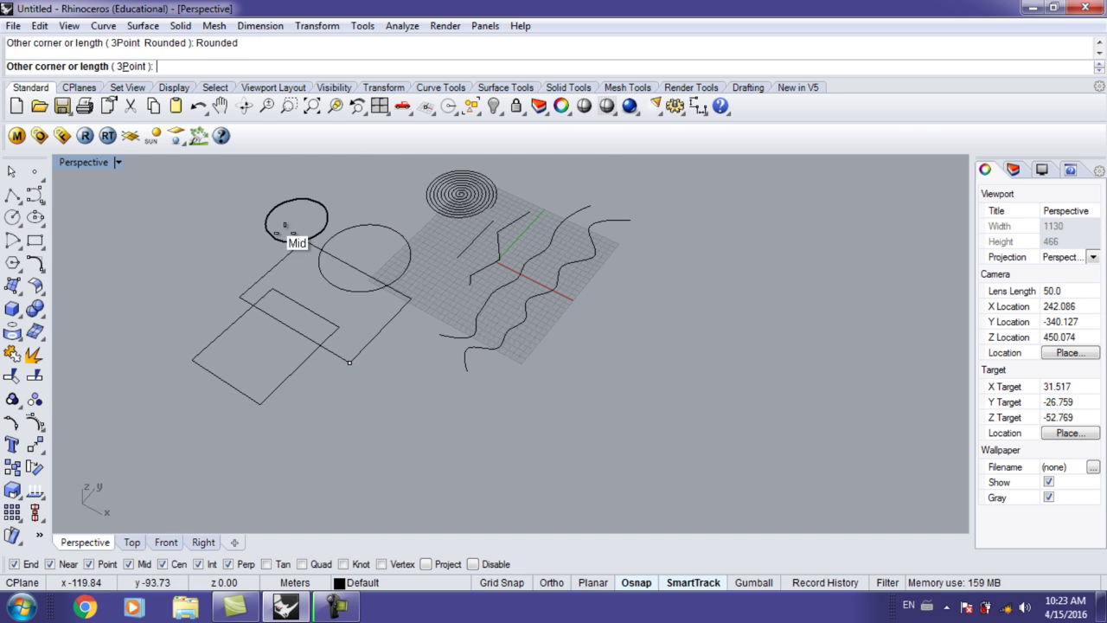
pyautogui.click(364, 471)
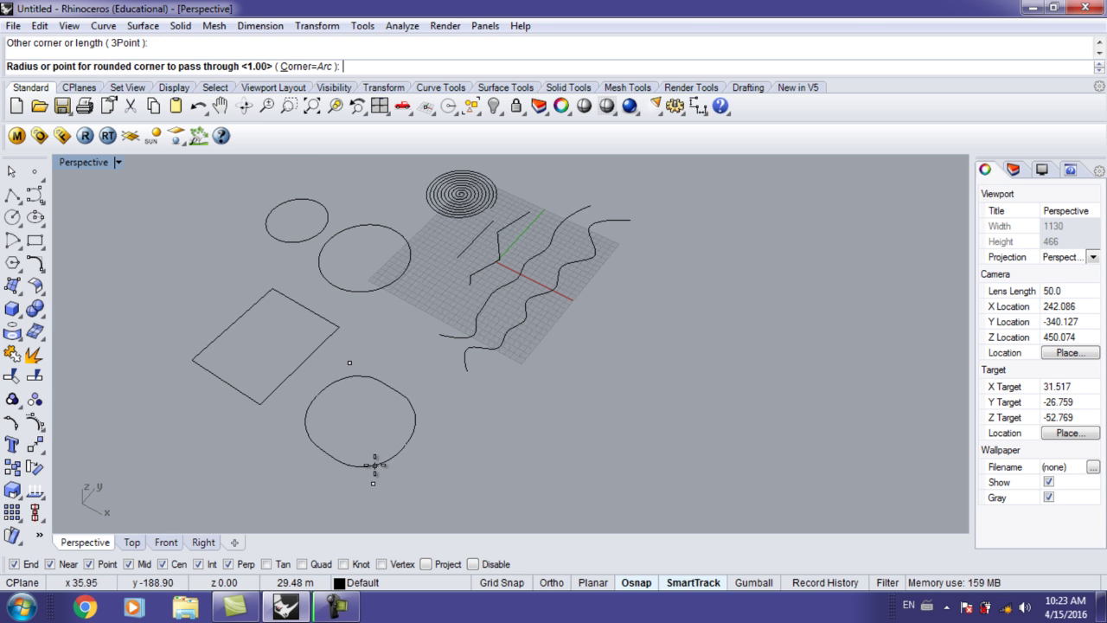
pyautogui.scroll(4, 370, 472)
pyautogui.scroll(-4, 370, 490)
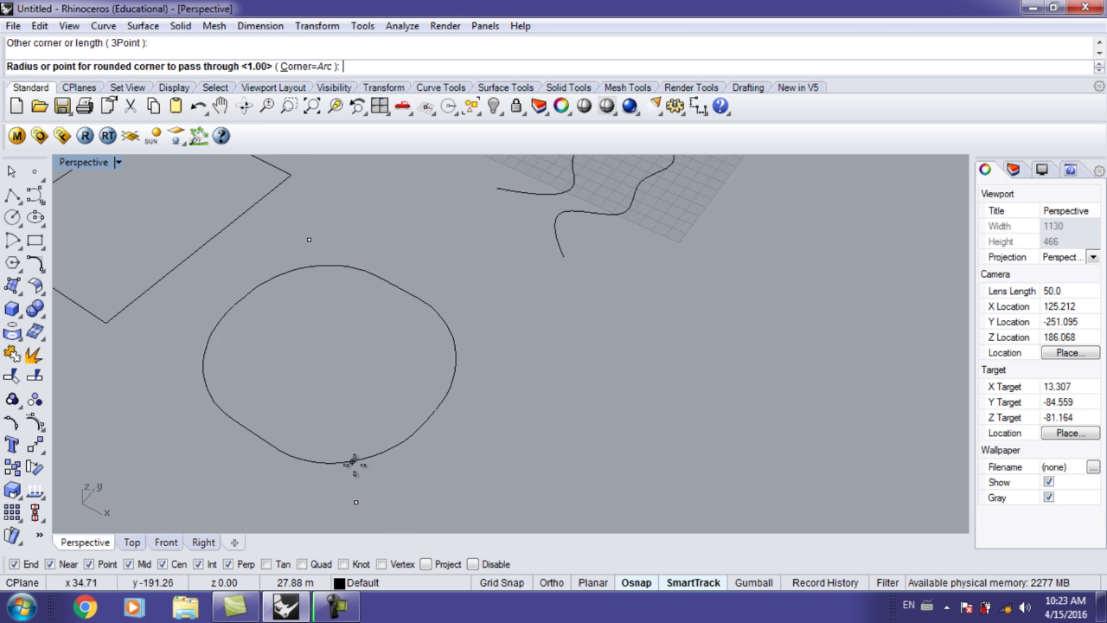
pyautogui.click(358, 475)
pyautogui.scroll(-6, 357, 475)
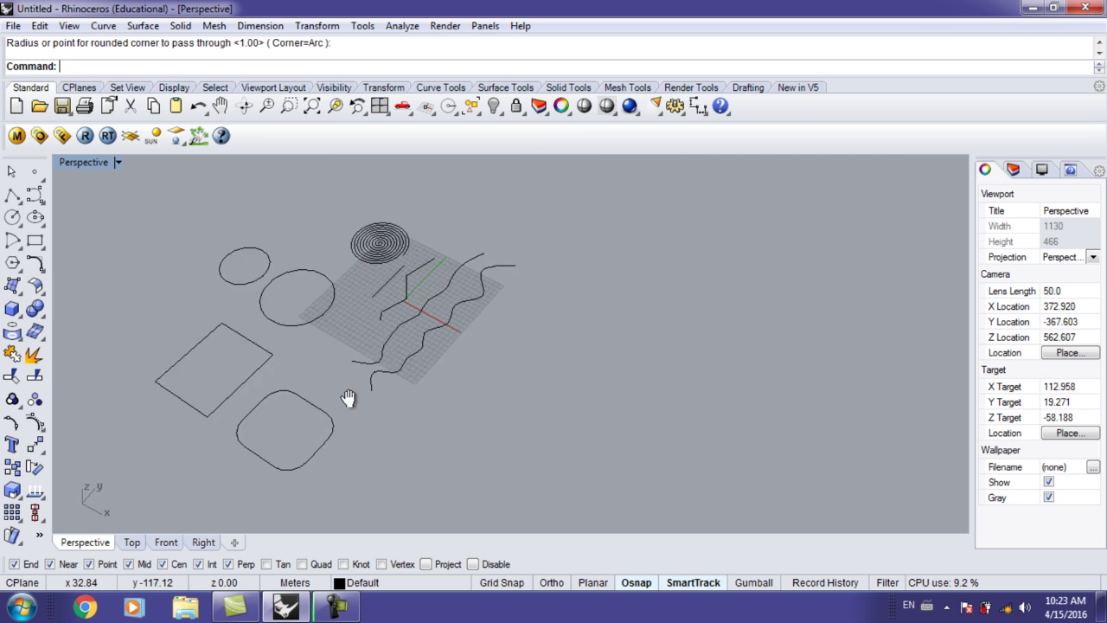
# - Draw an inscribed 5-sided polygon off the grid on the negative X side, beyond the two circles
pyautogui.keyDown('shift'); pyautogui.moveTo(348, 382); pyautogui.dragTo(430, 388, button='right'); pyautogui.keyUp('shift')
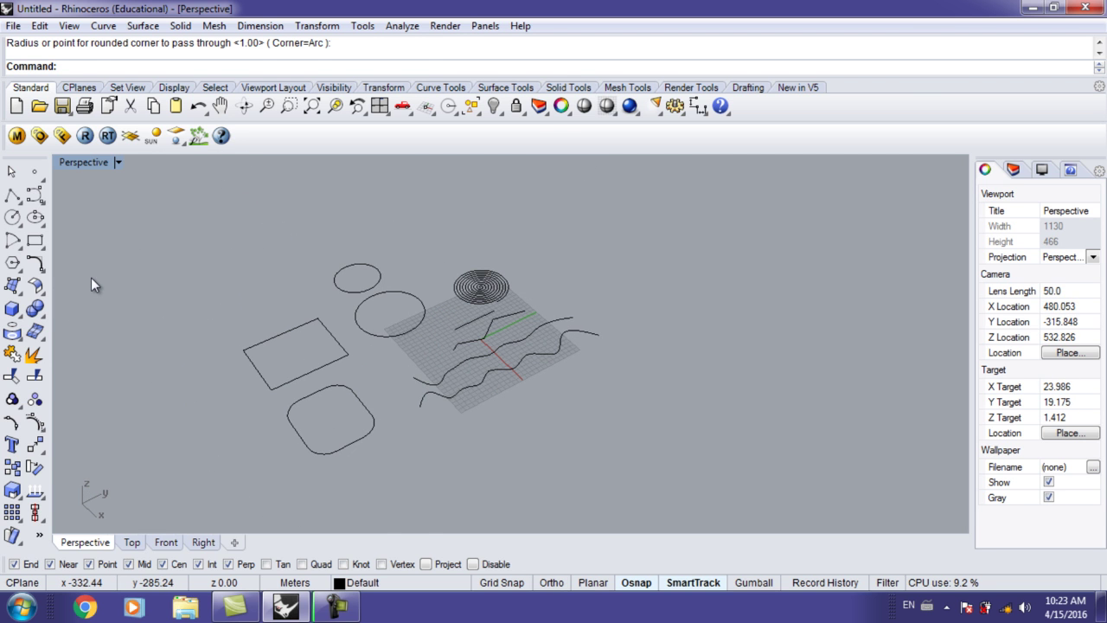
pyautogui.click(12, 262)
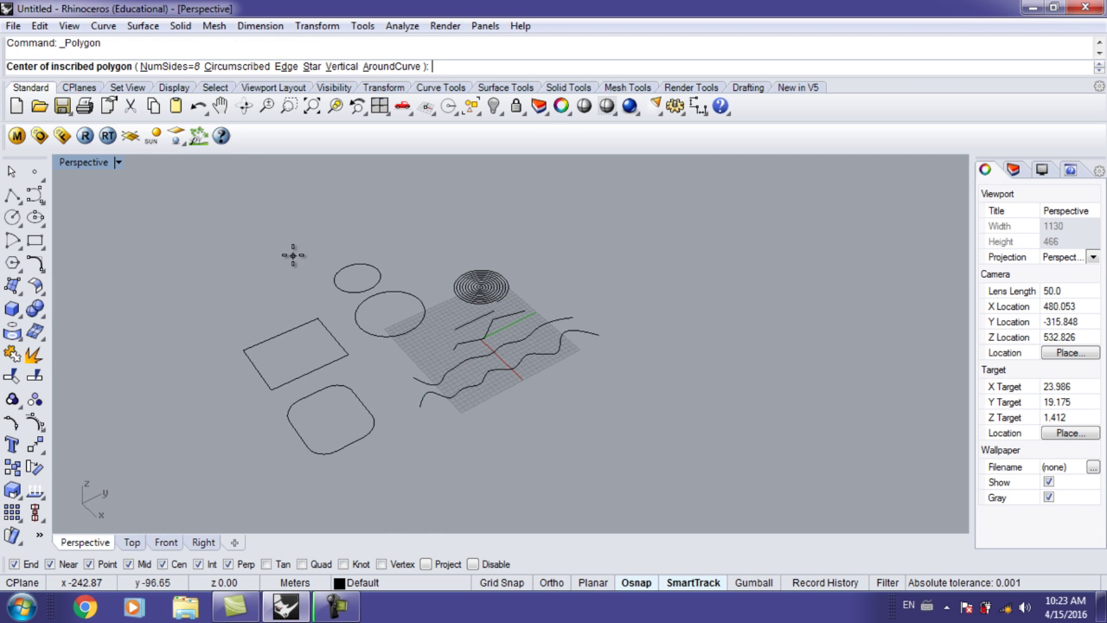
pyautogui.keyDown('shift'); pyautogui.moveTo(305, 252); pyautogui.dragTo(370, 321, button='right'); pyautogui.keyUp('shift')
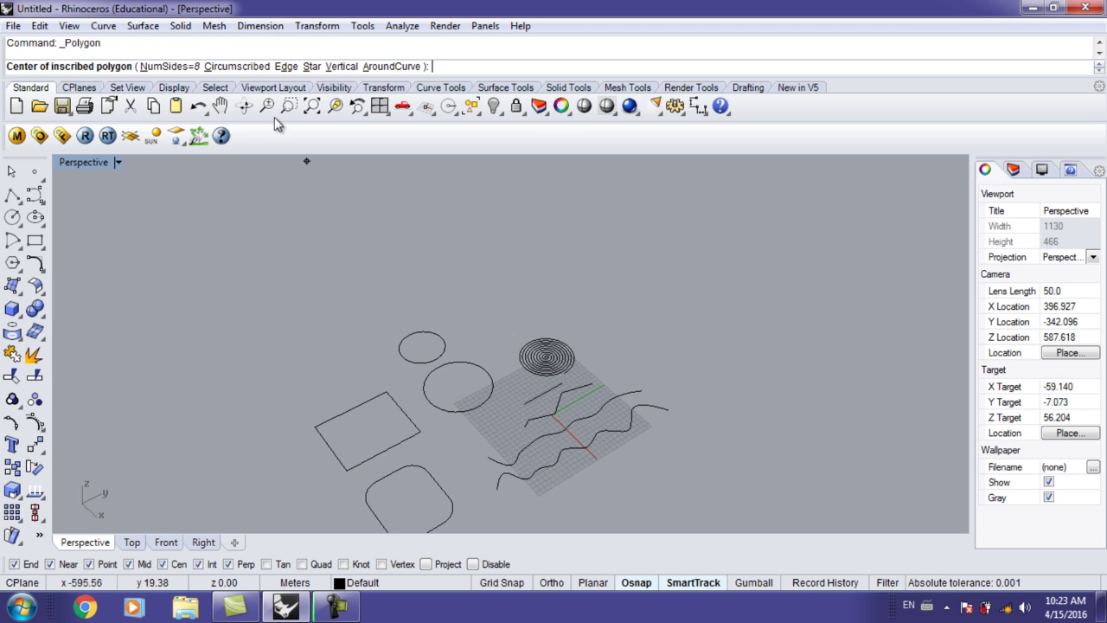
pyautogui.click(180, 68)
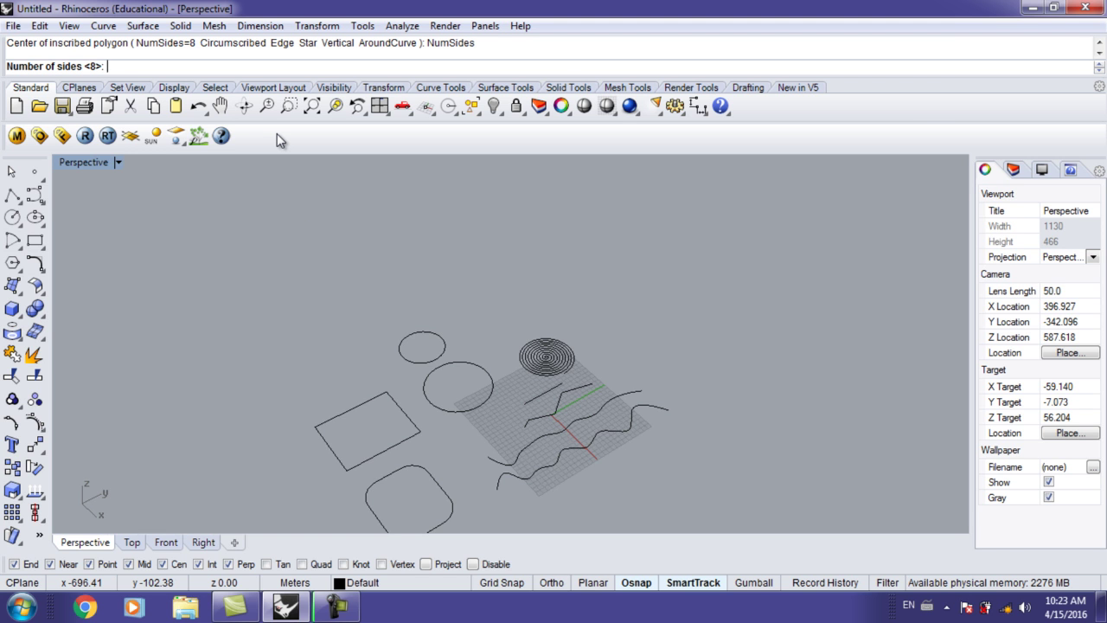
pyautogui.write('5')
pyautogui.press('Return')
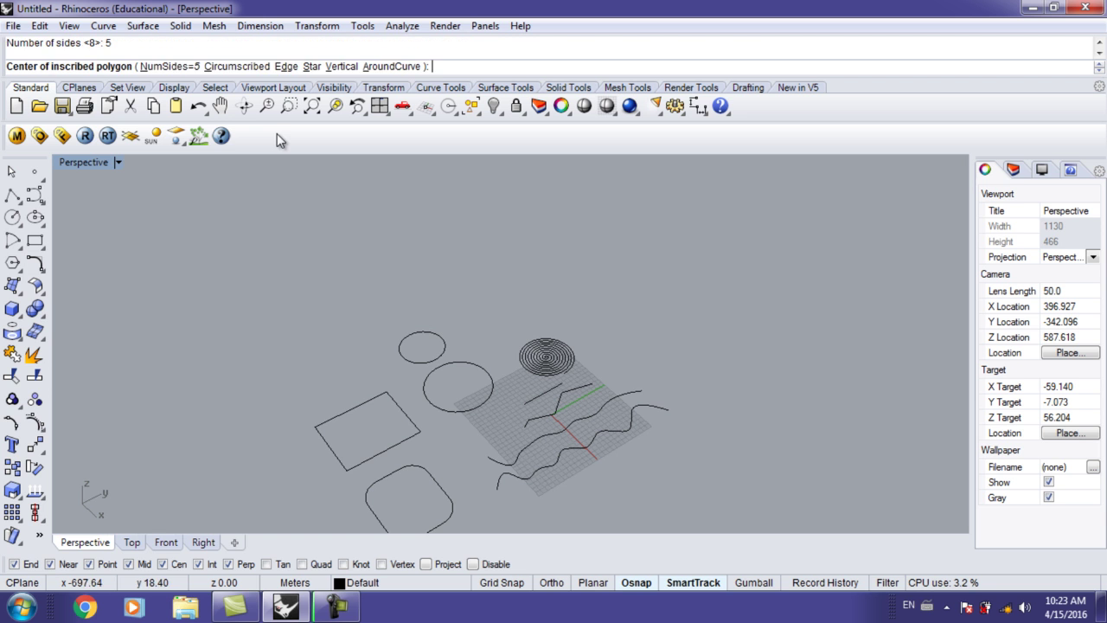
pyautogui.click(289, 294)
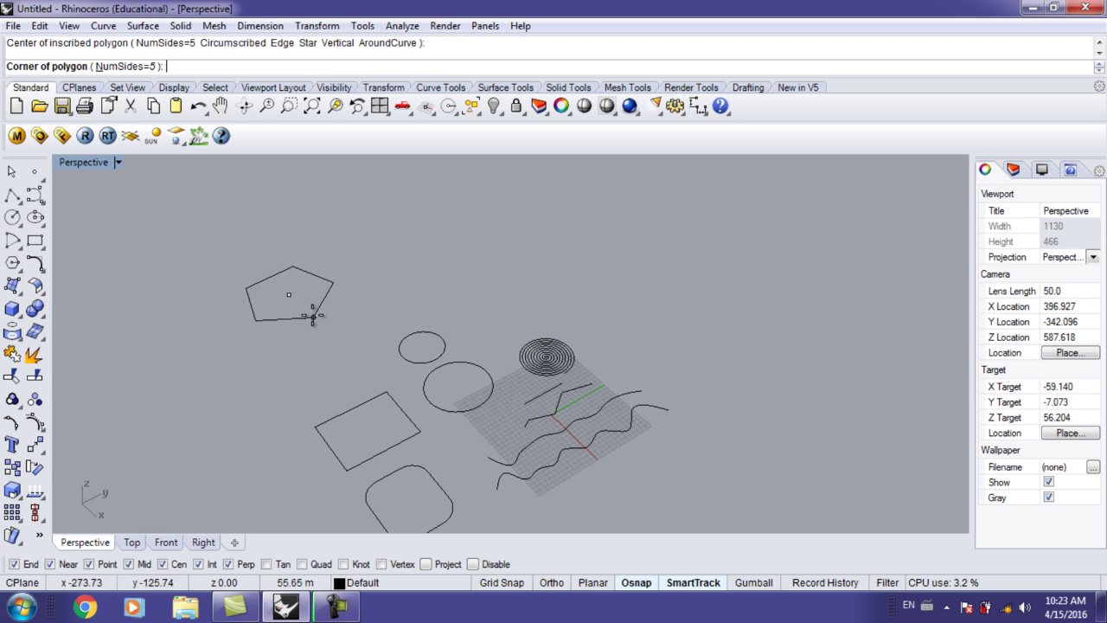
pyautogui.keyDown('shift'); pyautogui.click(363, 314); pyautogui.keyUp('shift')
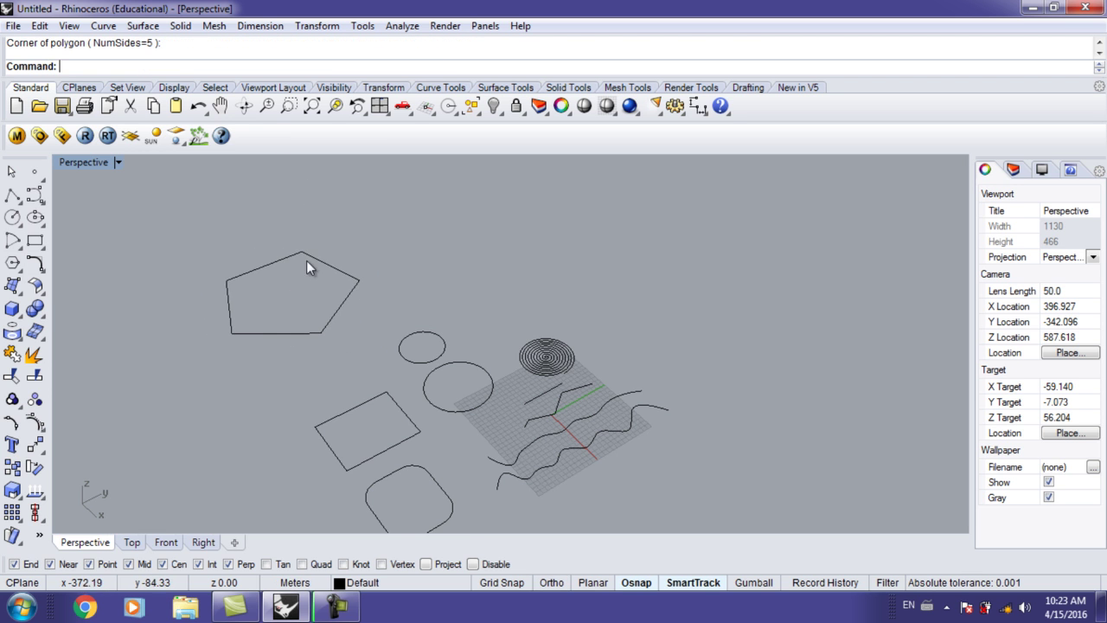
pyautogui.keyDown('shift'); pyautogui.moveTo(306, 263); pyautogui.dragTo(336, 305, button='right'); pyautogui.keyUp('shift')
pyautogui.rightClick(432, 294)
pyautogui.click(453, 270)
pyautogui.press('Escape')
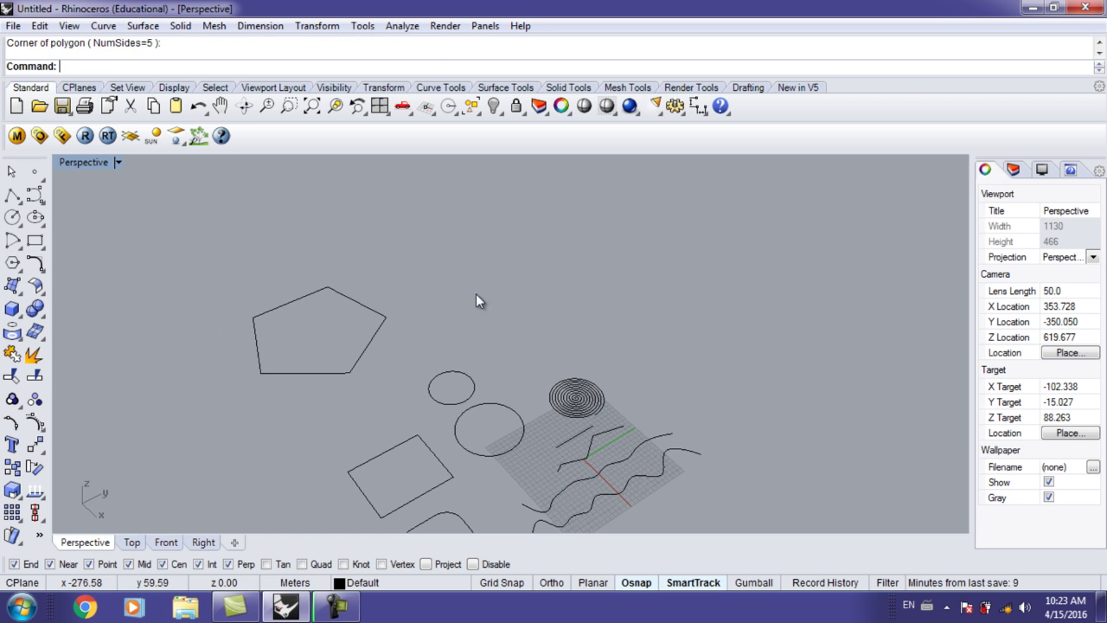
# - Draw an inscribed 6-sided polygon beside the pentagon, on its positive Y side
pyautogui.rightClick(477, 294)
pyautogui.click(170, 67)
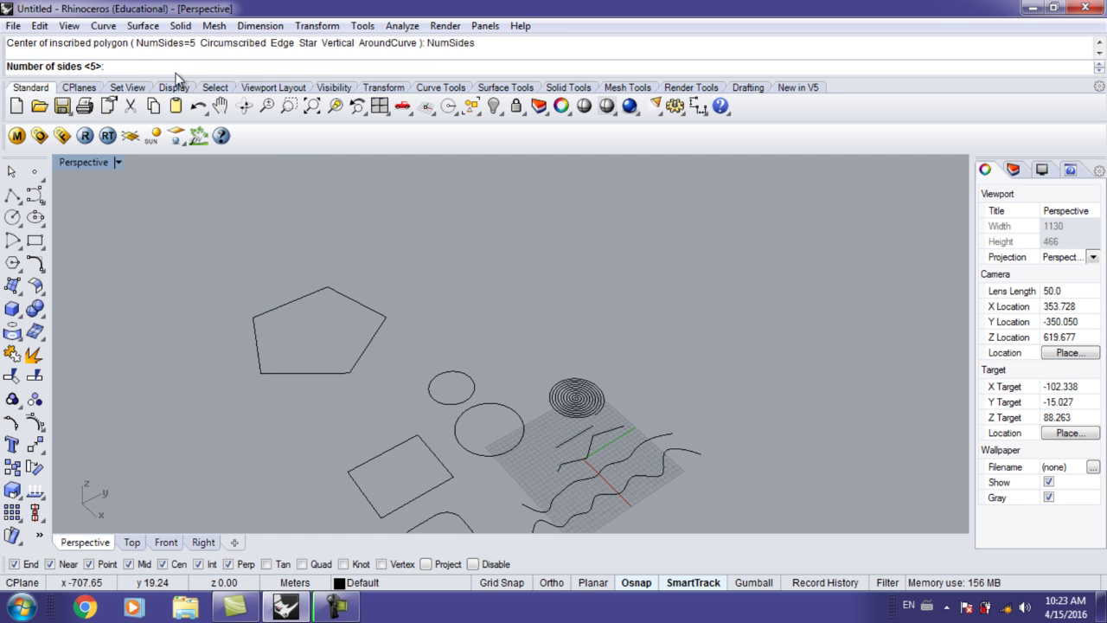
pyautogui.write('6')
pyautogui.press('Return')
pyautogui.click(484, 295)
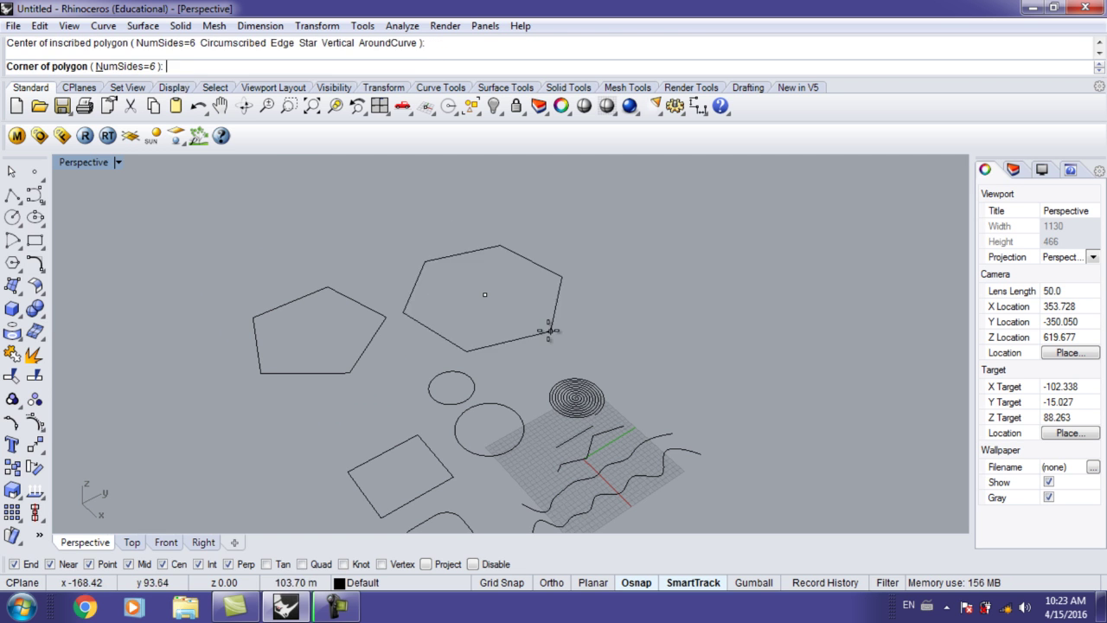
pyautogui.click(537, 334)
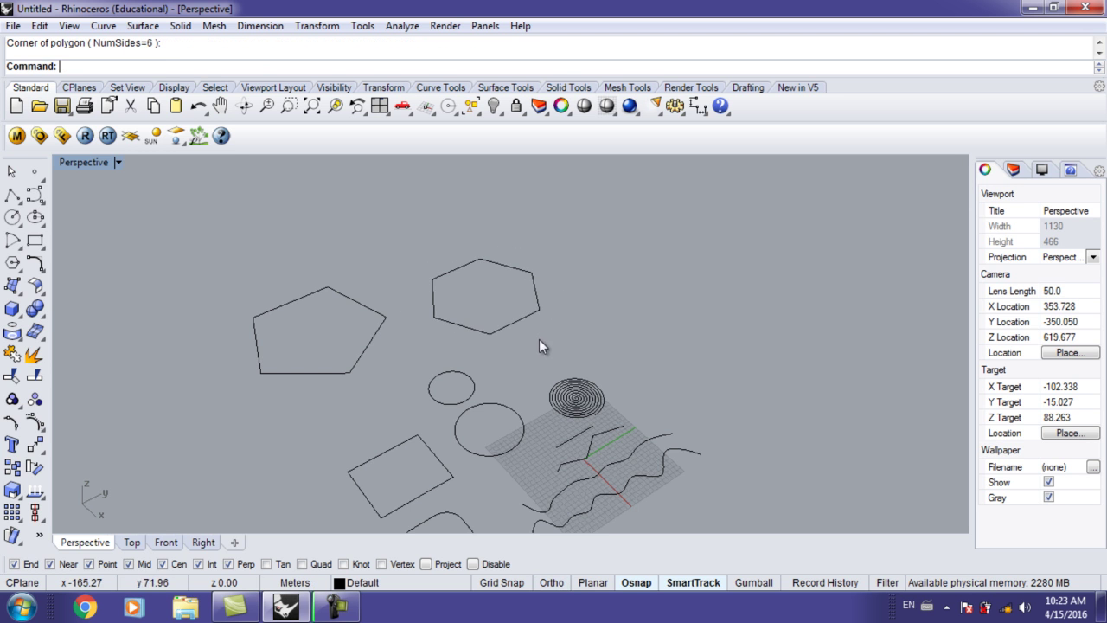
# - Move the rounded rectangle so that it overlaps the nearest corner of the plain rectangle
pyautogui.scroll(-3, 549, 283)
pyautogui.moveTo(549, 283); pyautogui.dragTo(524, 349, button='right')
pyautogui.keyDown('shift'); pyautogui.moveTo(508, 396); pyautogui.dragTo(466, 379, button='right'); pyautogui.keyUp('shift')
pyautogui.scroll(4, 420, 308)
pyautogui.keyDown('shift'); pyautogui.moveTo(419, 306); pyautogui.dragTo(478, 298, button='right'); pyautogui.keyUp('shift')
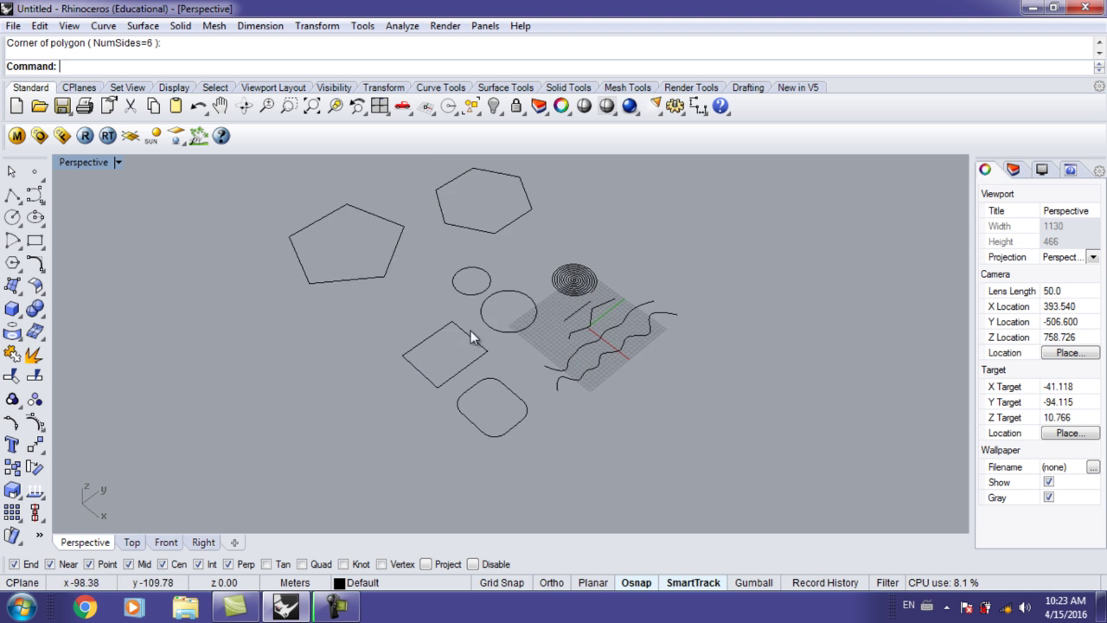
pyautogui.scroll(2, 482, 363)
pyautogui.scroll(3, 482, 363)
pyautogui.moveTo(510, 354); pyautogui.dragTo(432, 328)
pyautogui.scroll(4, 486, 369)
# - Trim away the overlapping inner parts of the rectangle and the rounded rectangle, using both curves as cutting objects
pyautogui.keyDown('shift'); pyautogui.moveTo(462, 357); pyautogui.dragTo(492, 333, button='right'); pyautogui.keyUp('shift')
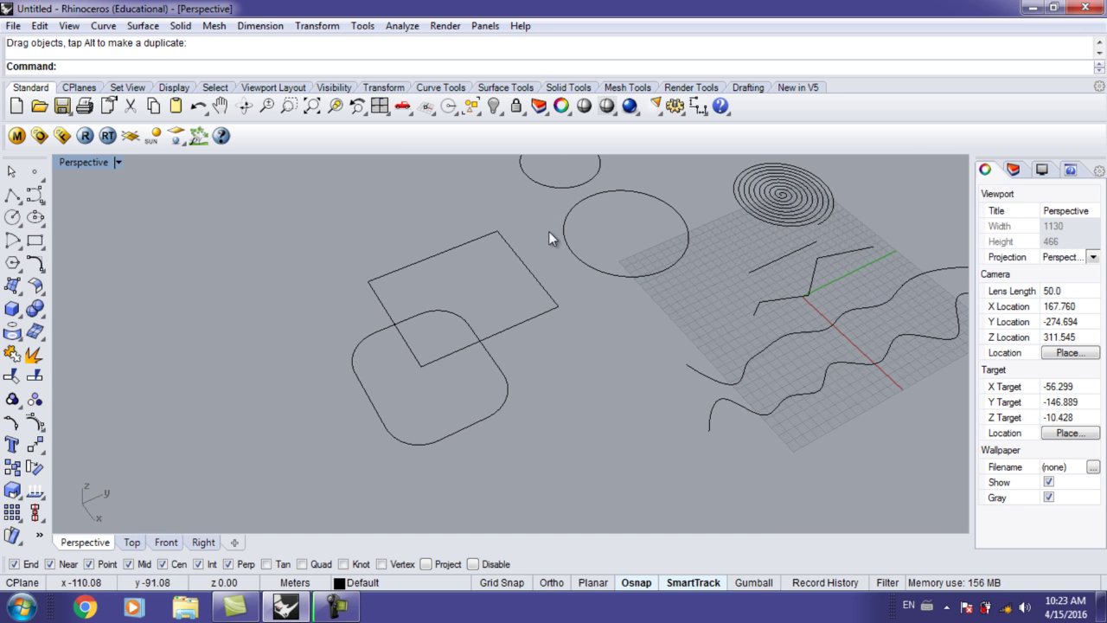
pyautogui.moveTo(543, 224); pyautogui.dragTo(511, 273)
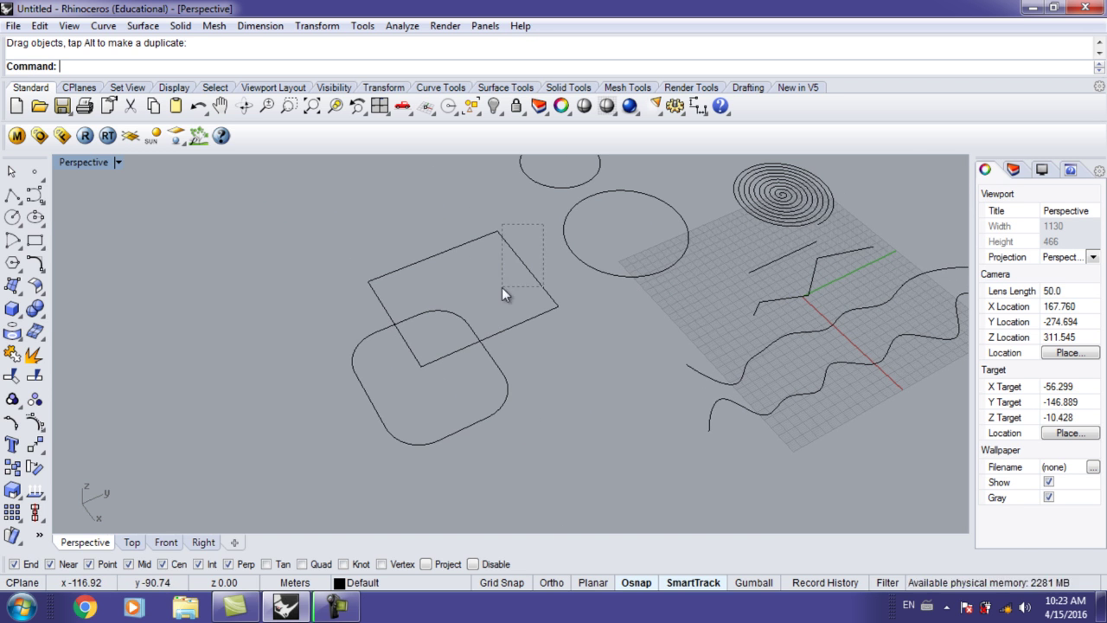
pyautogui.moveTo(320, 460); pyautogui.dragTo(317, 467)
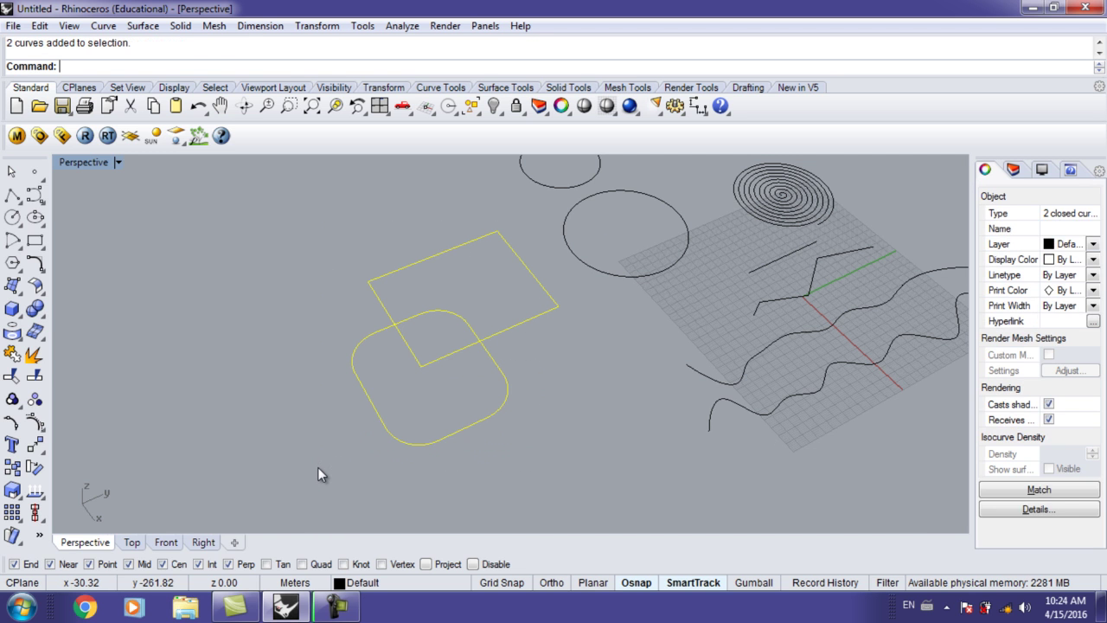
pyautogui.press('Return')
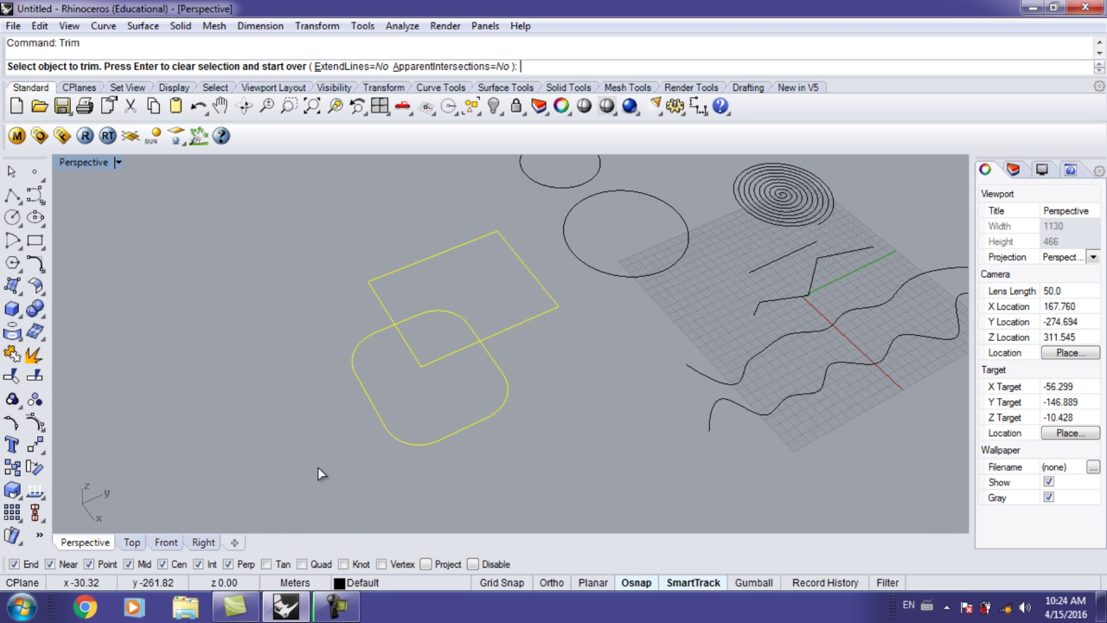
pyautogui.click(425, 368)
pyautogui.click(411, 317)
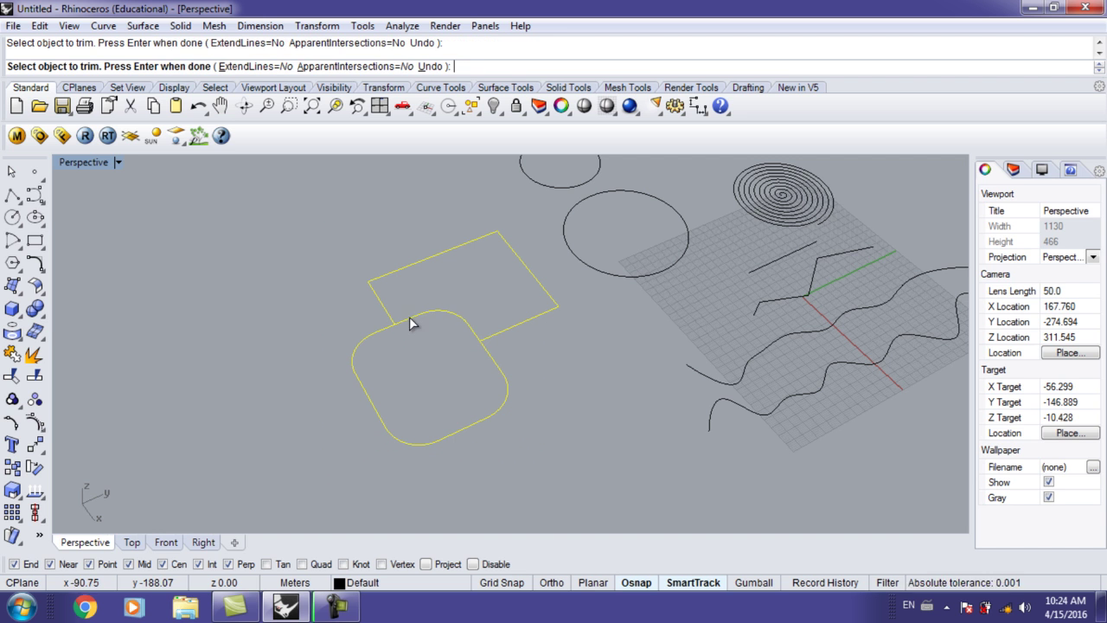
pyautogui.press('Return')
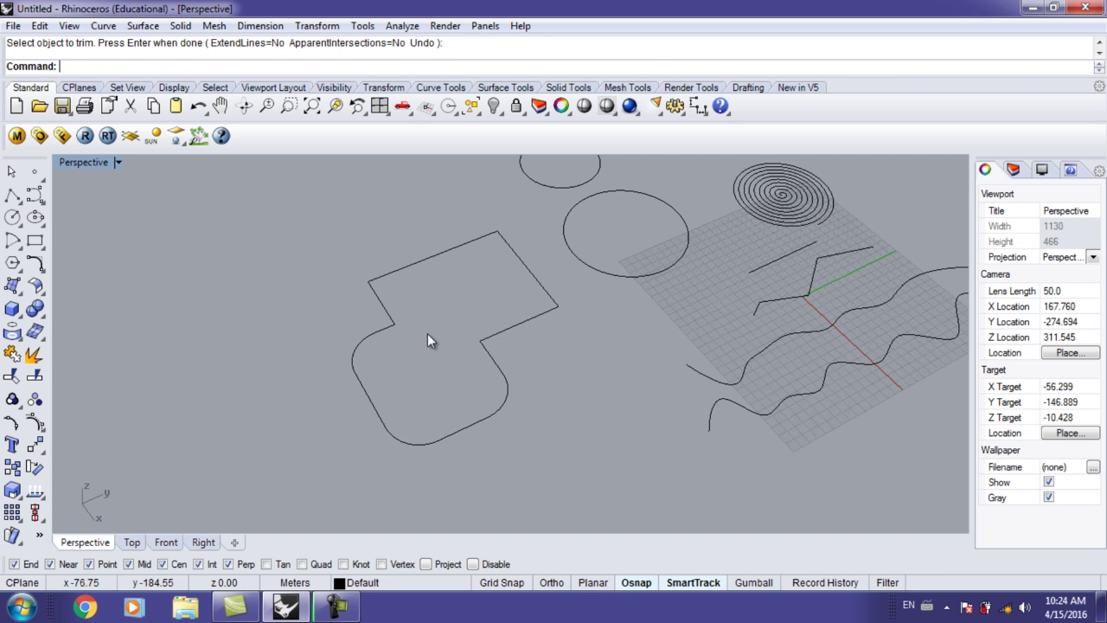
pyautogui.keyDown('shift'); pyautogui.moveTo(427, 331); pyautogui.dragTo(464, 292, button='right'); pyautogui.keyUp('shift')
pyautogui.moveTo(492, 357)
pyautogui.keyDown('shift'); pyautogui.mouseDown(button='right')
pyautogui.moveTo(457, 331)
pyautogui.moveTo(476, 363)
pyautogui.mouseUp(button='right'); pyautogui.keyUp('shift')
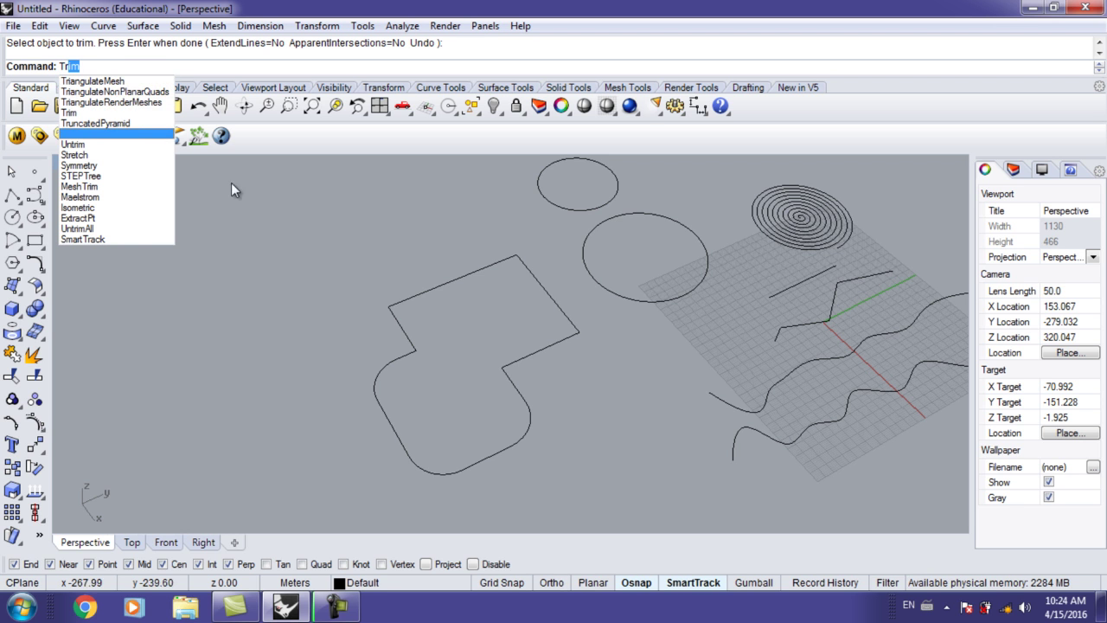
pyautogui.press('Escape')
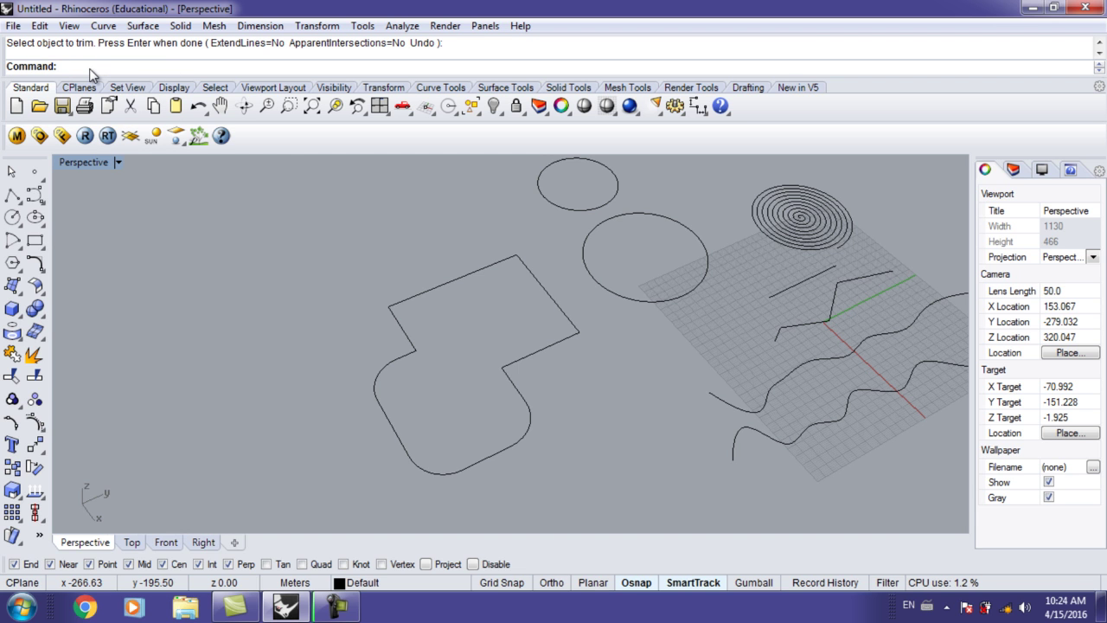
pyautogui.write('Po')
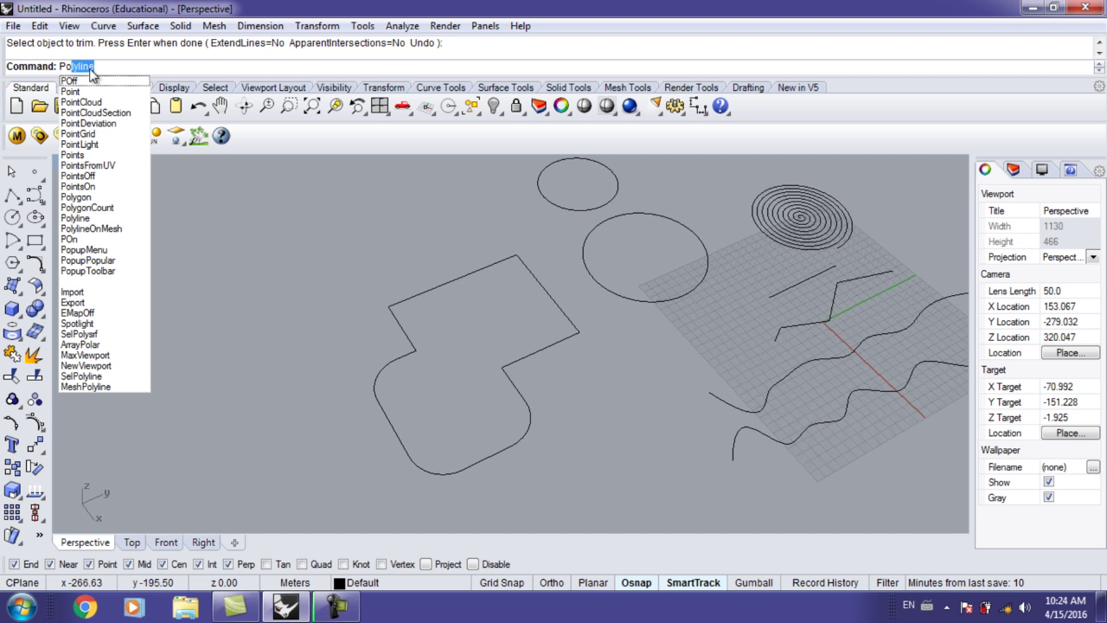
pyautogui.write('ly')
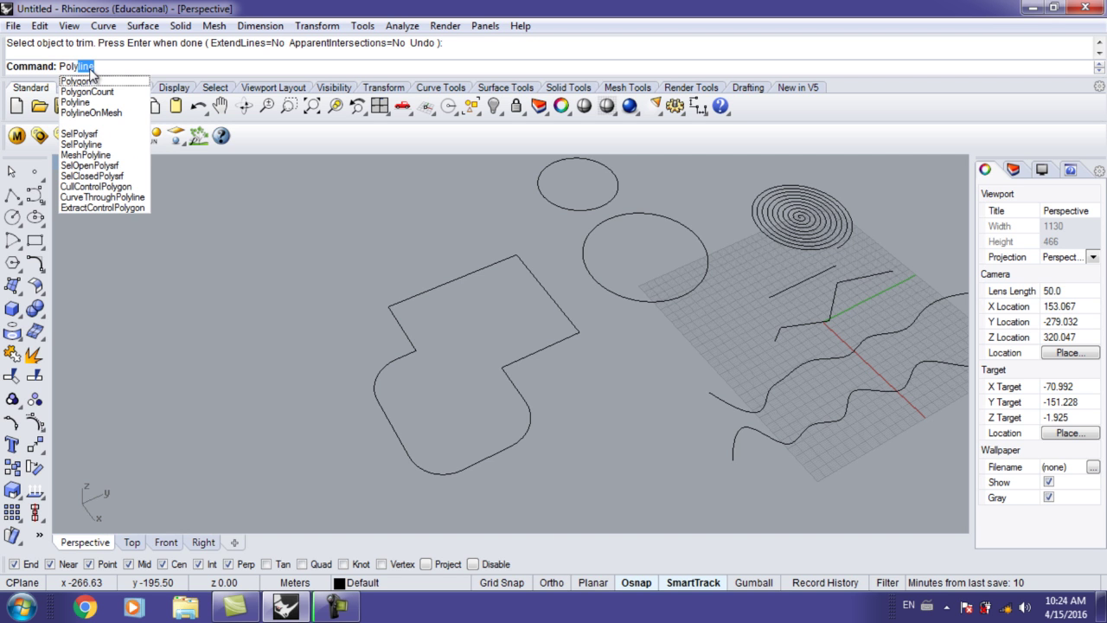
pyautogui.press('Escape')
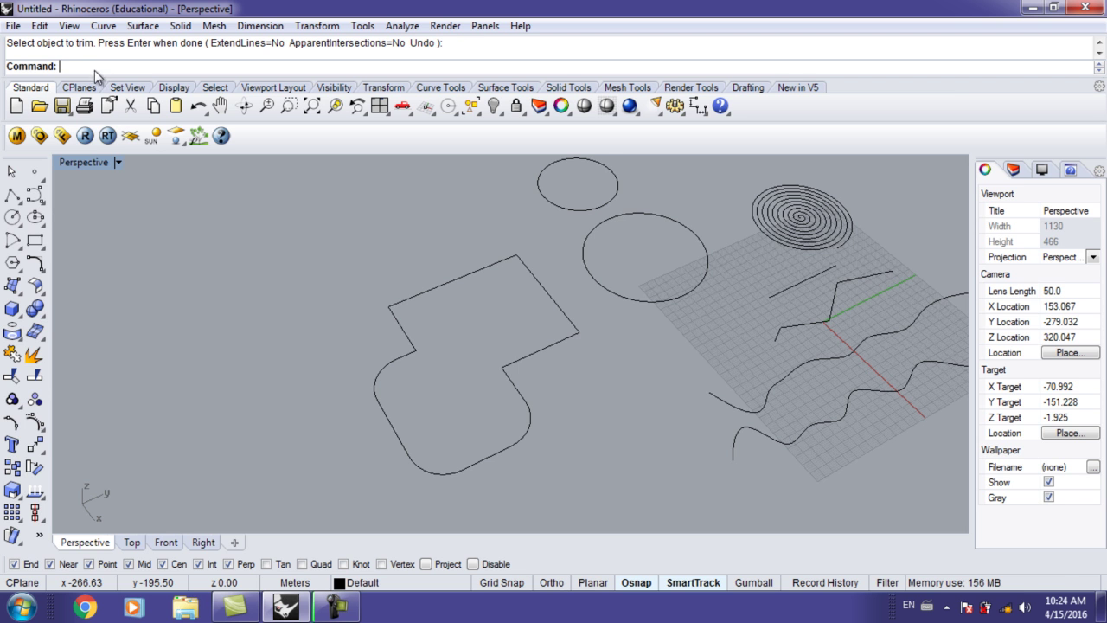
# - Move the trimmed rounded curve away from the trimmed rectangle so that a gap separates them
pyautogui.keyDown('shift'); pyautogui.moveTo(316, 269); pyautogui.dragTo(282, 278, button='right'); pyautogui.keyUp('shift')
pyautogui.keyDown('shift'); pyautogui.moveTo(349, 394); pyautogui.dragTo(403, 369, button='right'); pyautogui.keyUp('shift')
pyautogui.rightClick(369, 369)
pyautogui.rightClick(417, 372)
pyautogui.moveTo(363, 364); pyautogui.dragTo(330, 412)
pyautogui.click(395, 426)
pyautogui.moveTo(396, 424); pyautogui.dragTo(352, 401, button='right')
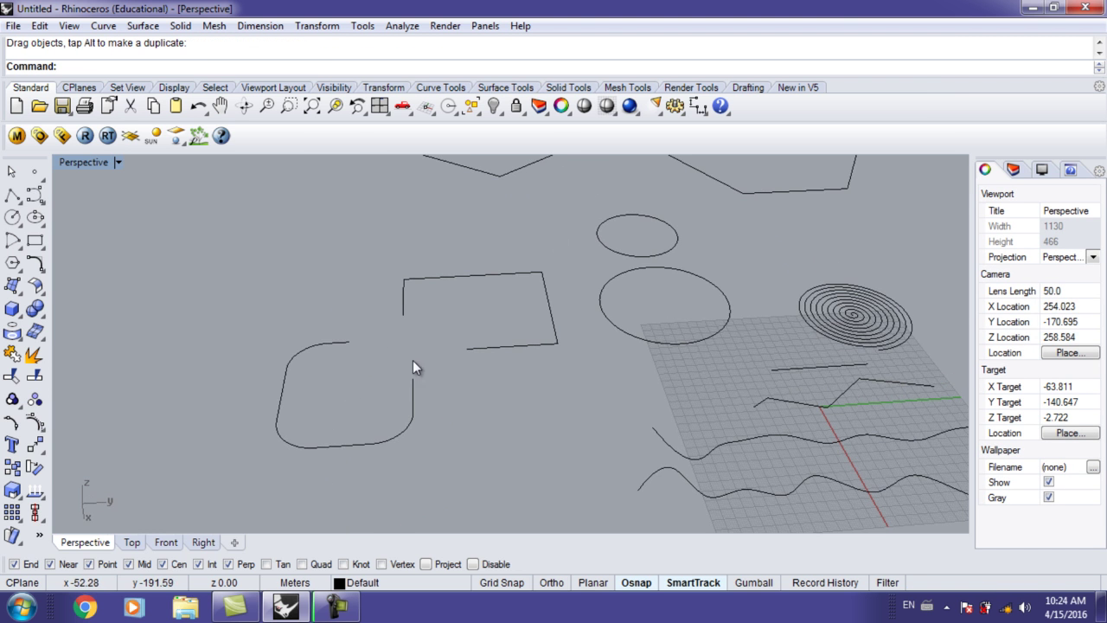
# - Move the rounded curve from its open end point onto the matching open end point of the trimmed rectangle
pyautogui.moveTo(413, 365); pyautogui.dragTo(398, 418, button='right')
pyautogui.moveTo(421, 407); pyautogui.dragTo(446, 389)
pyautogui.moveTo(450, 392); pyautogui.dragTo(488, 404, button='right')
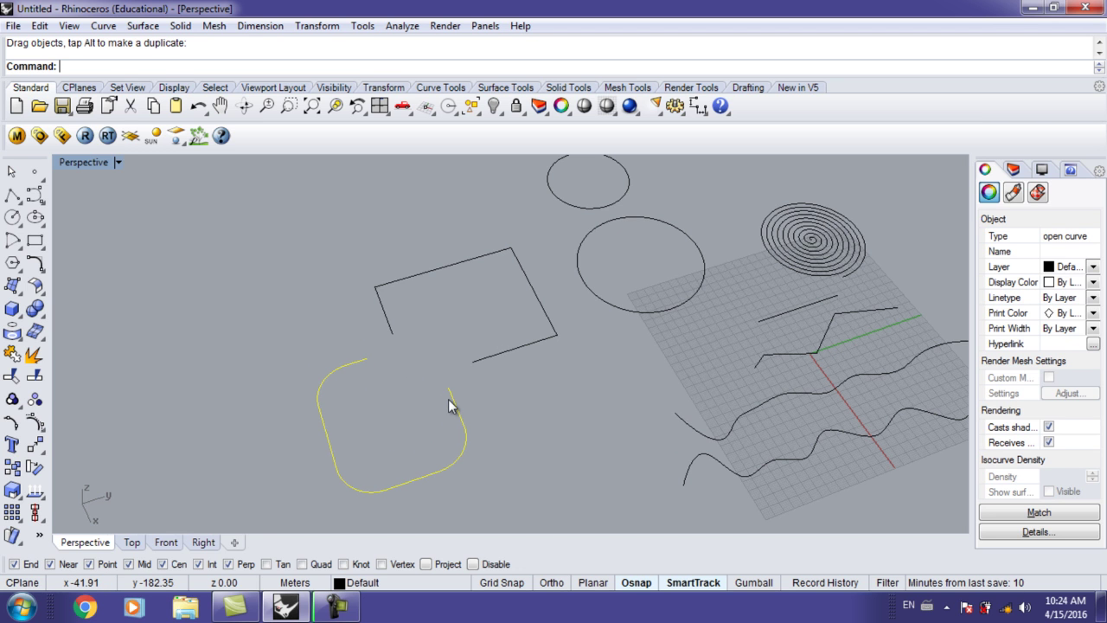
pyautogui.write('m')
pyautogui.press('Return')
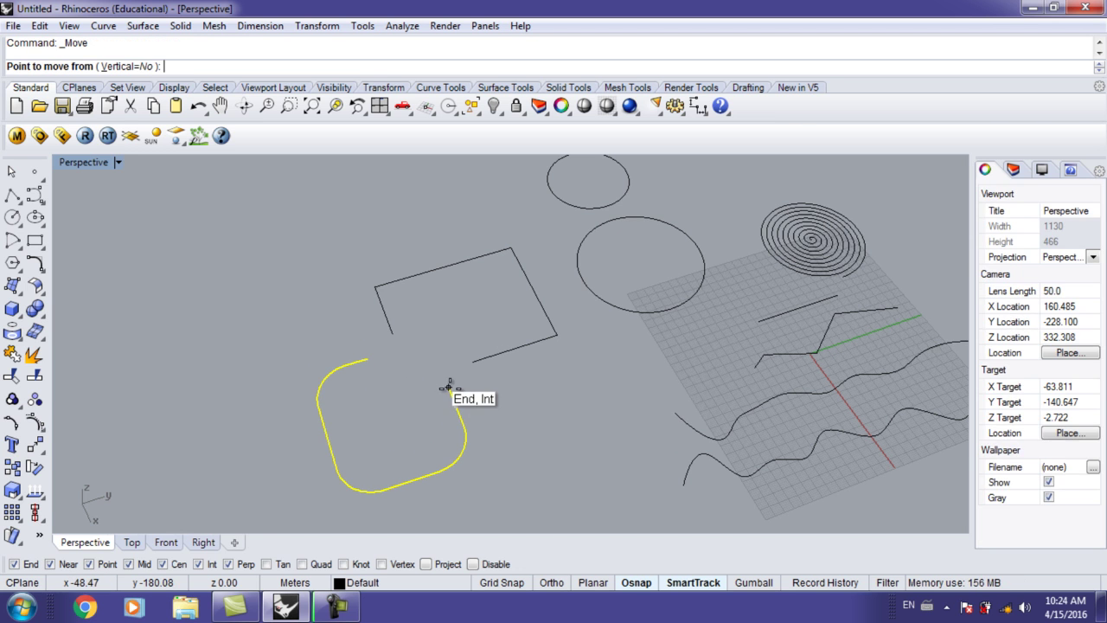
pyautogui.click(449, 387)
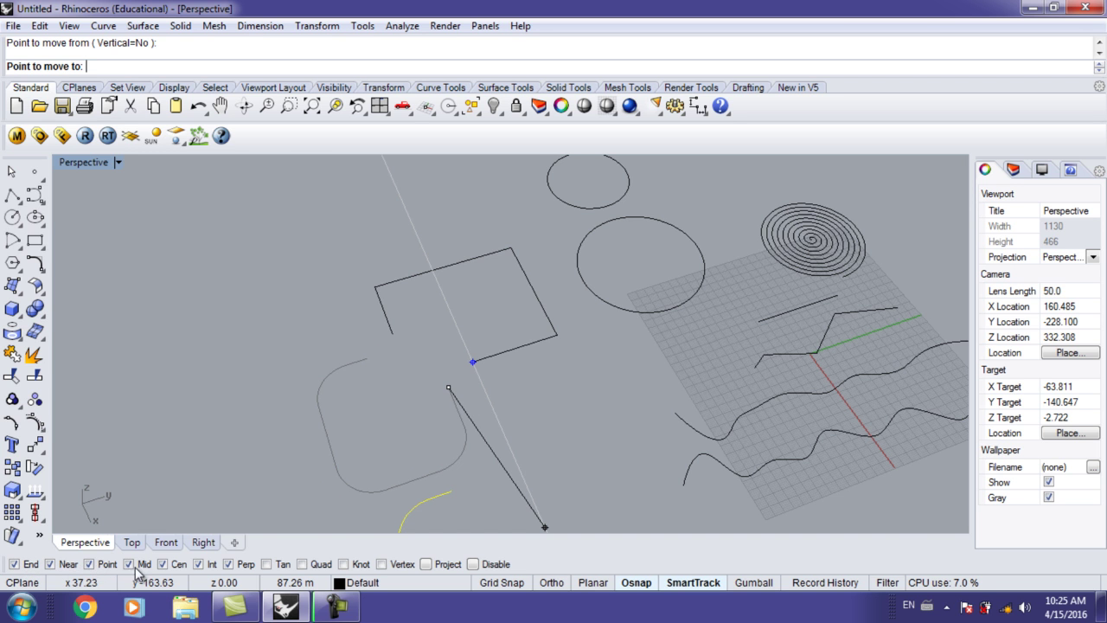
pyautogui.click(471, 363)
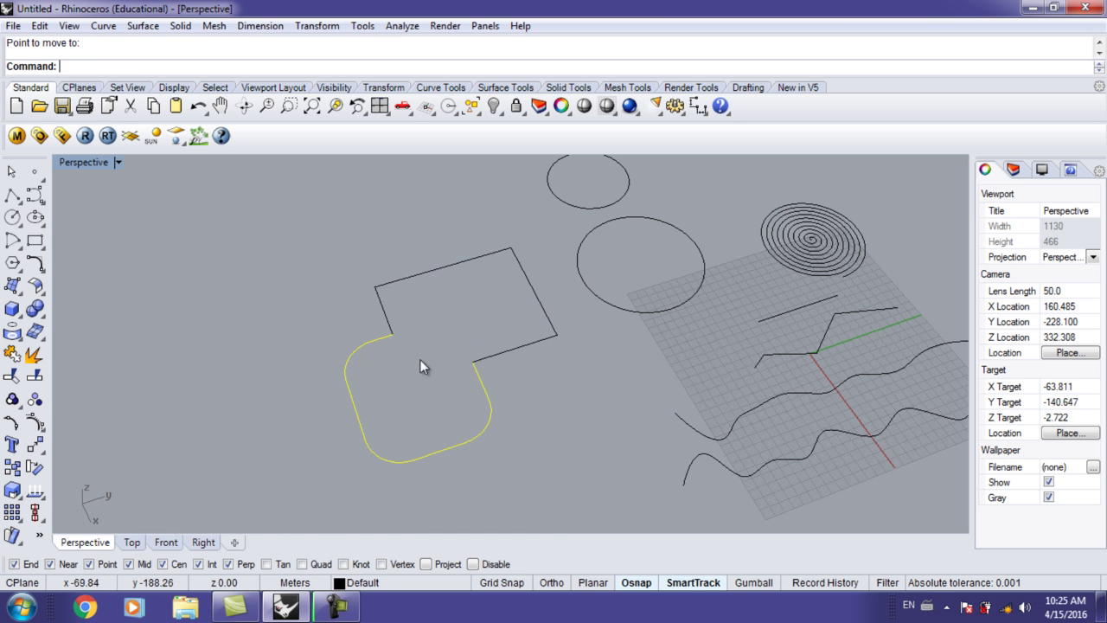
# - Check the junction between the rounded curve and the trimmed rectangle by selecting the curves individually
pyautogui.moveTo(465, 361); pyautogui.dragTo(497, 386, button='right')
pyautogui.click(522, 357)
pyautogui.click(497, 362)
pyautogui.click(496, 372)
pyautogui.click(490, 376)
pyautogui.click(498, 356)
pyautogui.click(473, 390)
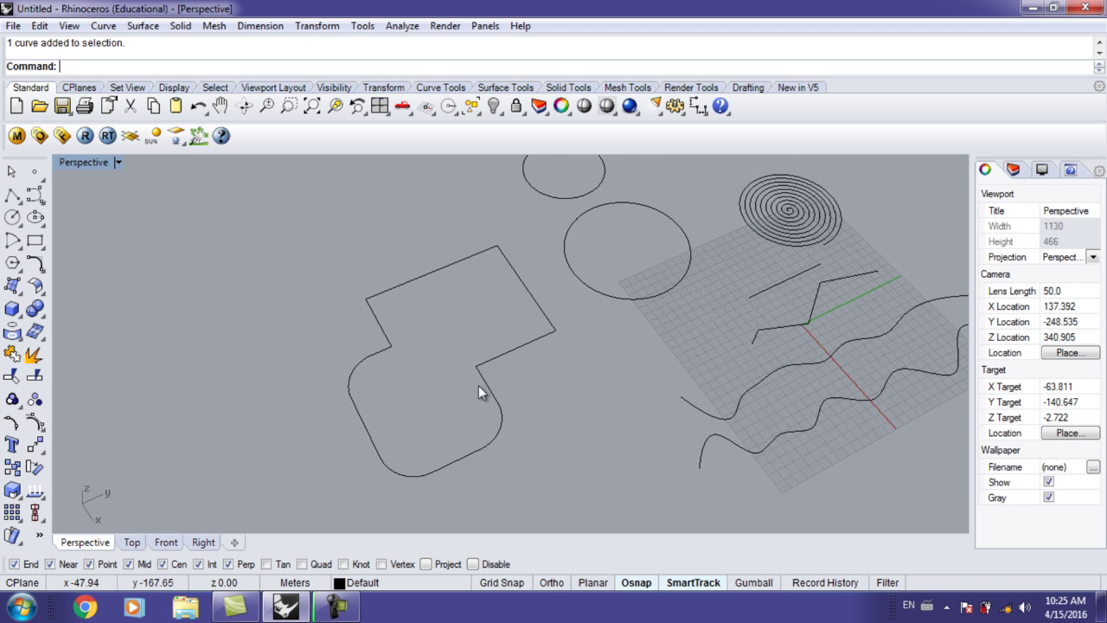
# - Join the trimmed rectangle and the rounded curve into one closed curve
pyautogui.moveTo(457, 354); pyautogui.dragTo(510, 232, button='right')
pyautogui.moveTo(516, 209); pyautogui.dragTo(484, 250)
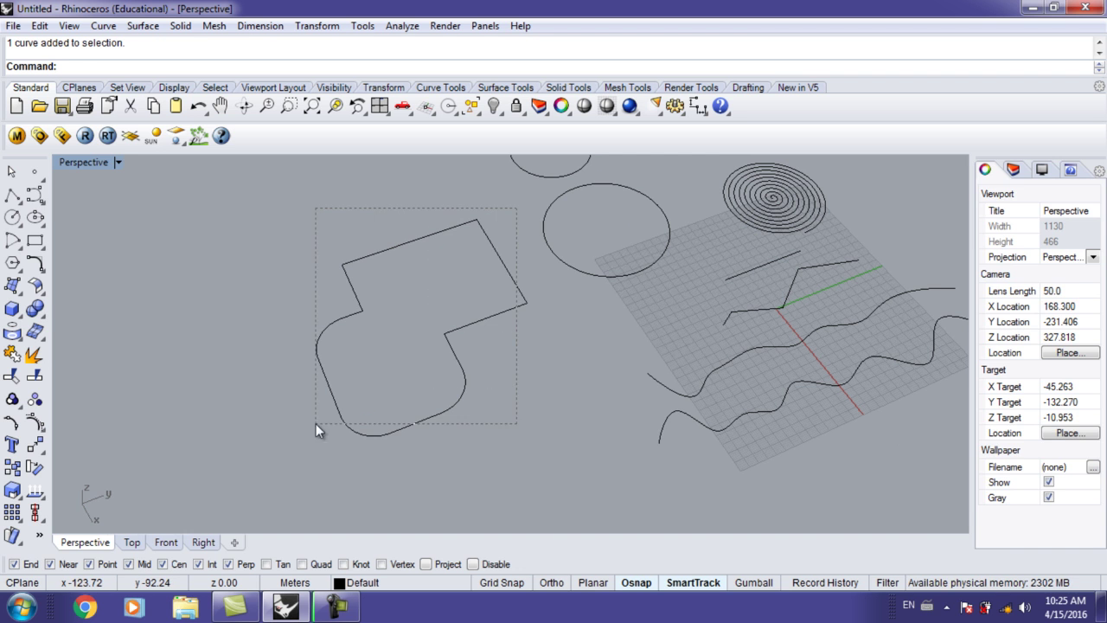
pyautogui.moveTo(275, 456); pyautogui.dragTo(278, 457)
pyautogui.press('Return')
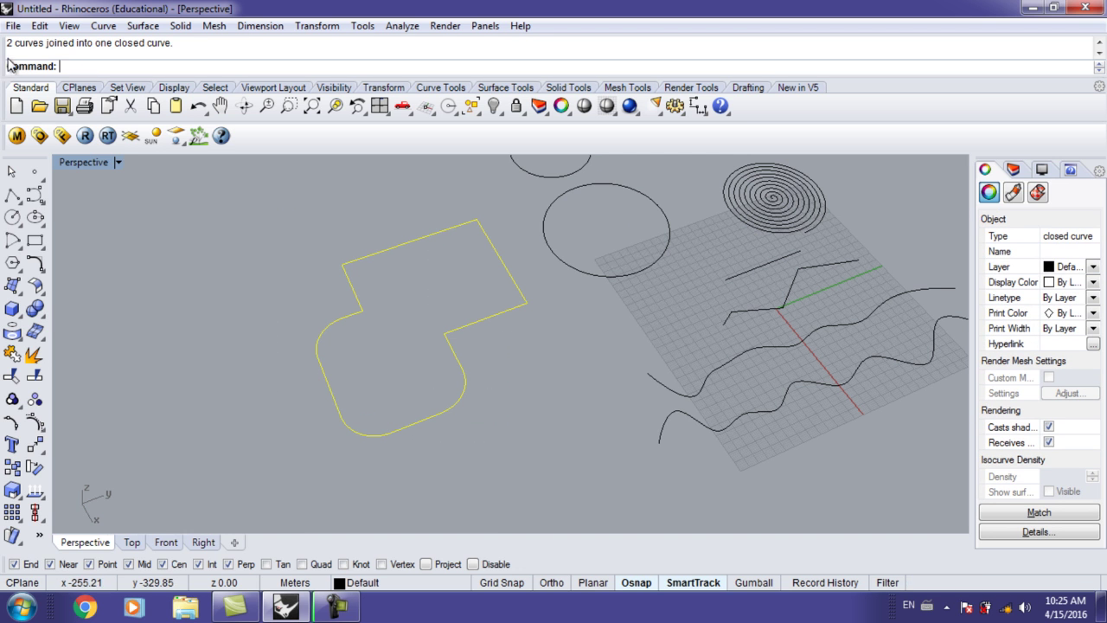
# - Move the joined closed curve a short distance to check that it behaves as a single object
pyautogui.click(276, 271)
pyautogui.moveTo(336, 321); pyautogui.dragTo(309, 326)
pyautogui.click(349, 366)
pyautogui.moveTo(349, 373); pyautogui.dragTo(413, 382, button='right')
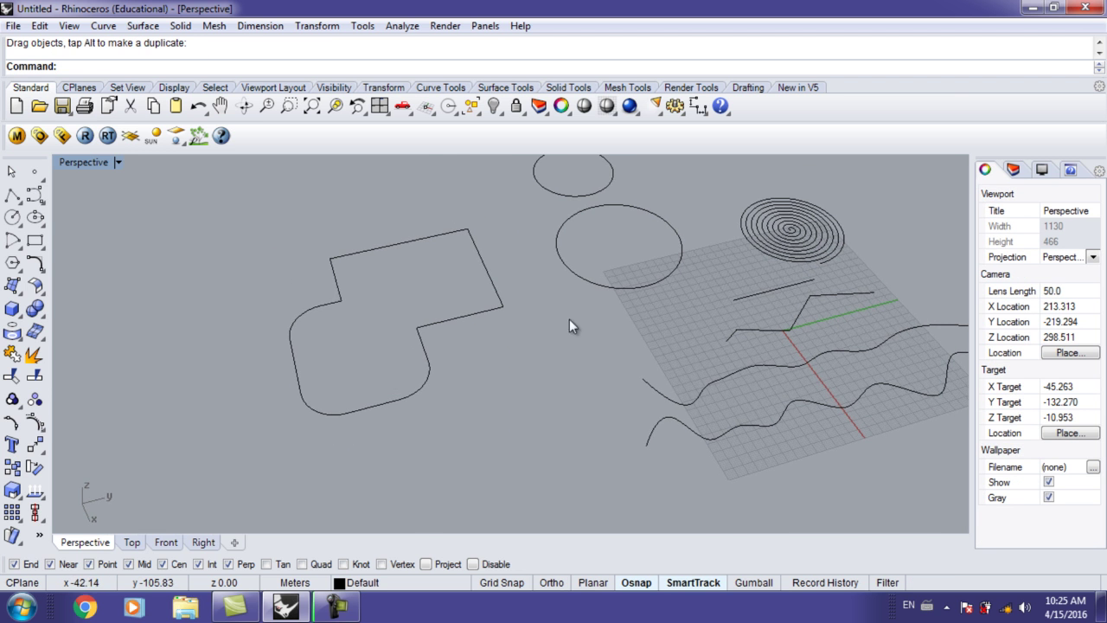
pyautogui.keyDown('shift'); pyautogui.moveTo(487, 339); pyautogui.dragTo(530, 395, button='right'); pyautogui.keyUp('shift')
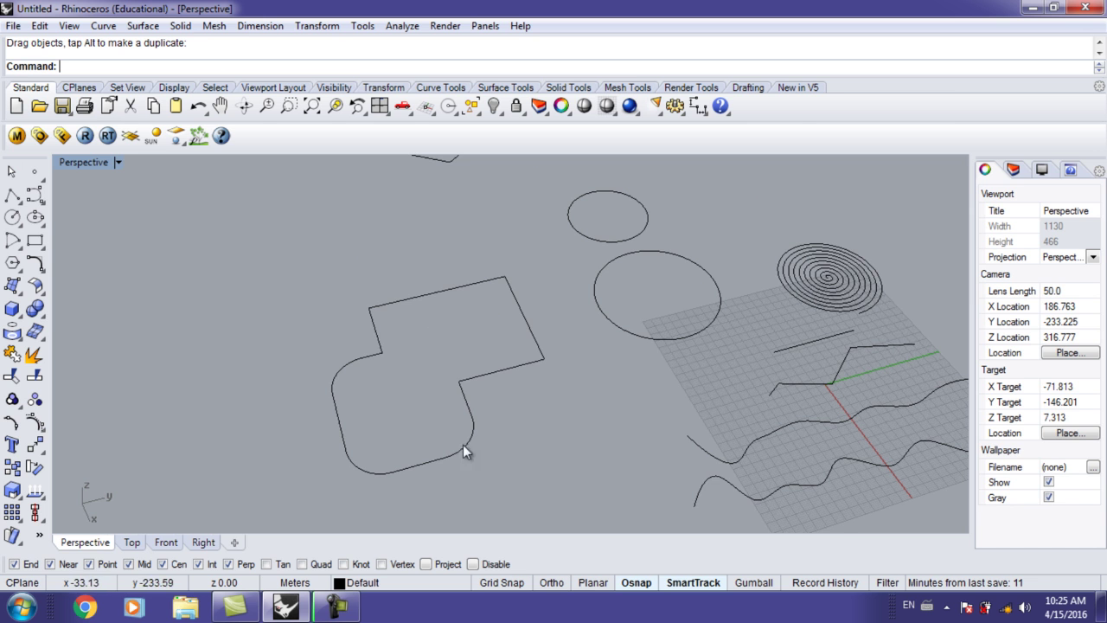
pyautogui.keyDown('shift'); pyautogui.moveTo(637, 350); pyautogui.dragTo(638, 317, button='right'); pyautogui.keyUp('shift')
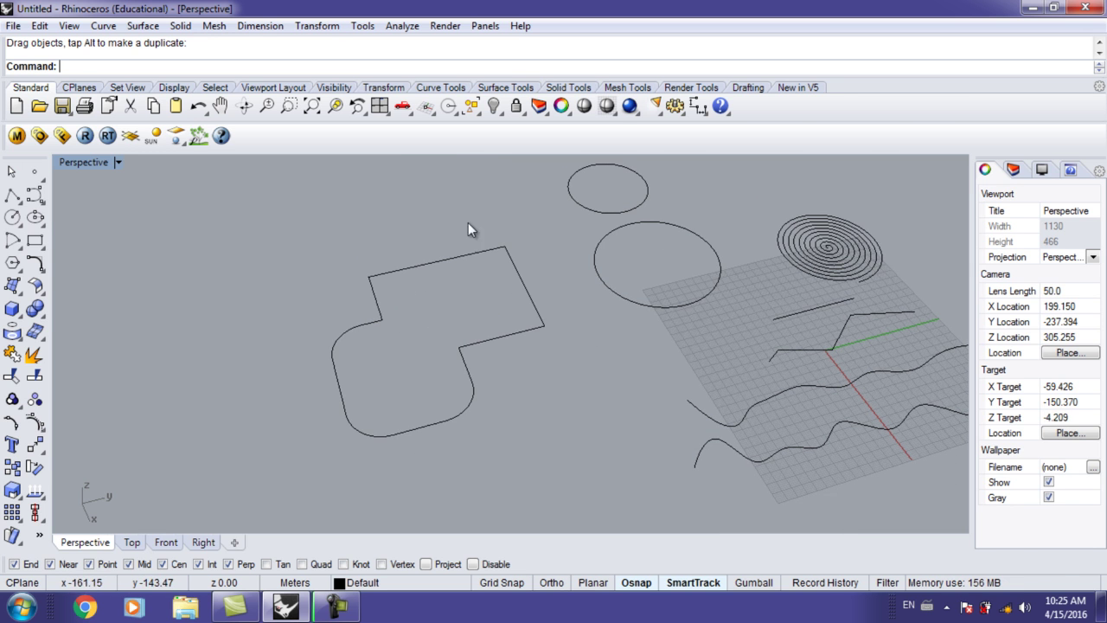
# - Nudge the joined outline slightly toward the large circle, inspect it as a selected object, and clear the selection
pyautogui.click(508, 337)
pyautogui.click(688, 306)
pyautogui.click(562, 339)
pyautogui.moveTo(535, 329); pyautogui.dragTo(544, 322)
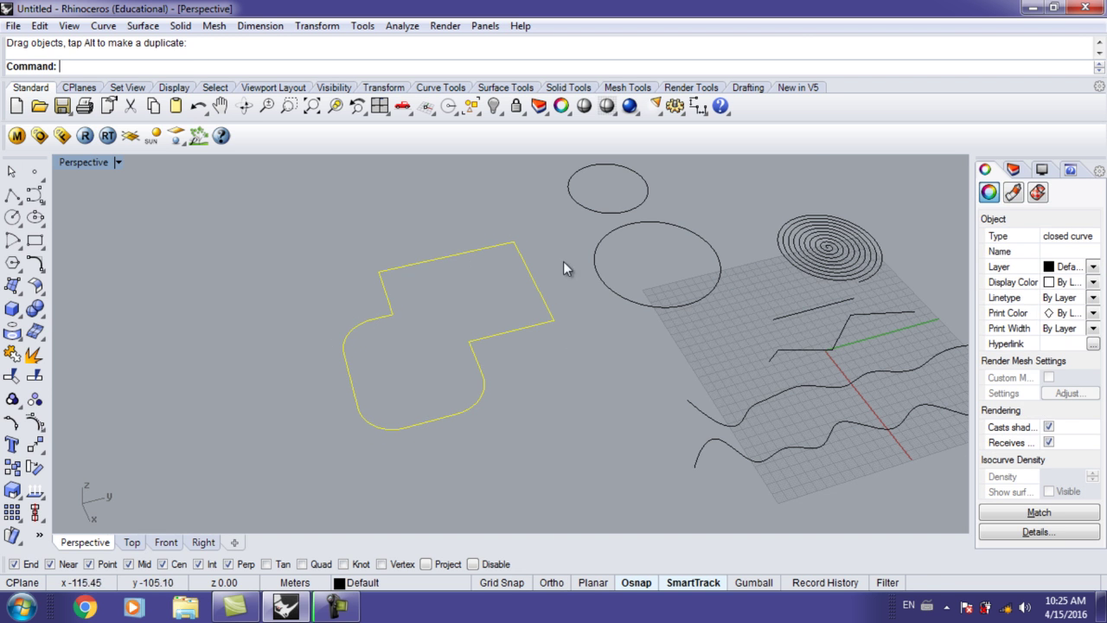
pyautogui.moveTo(474, 300); pyautogui.dragTo(426, 268, button='right')
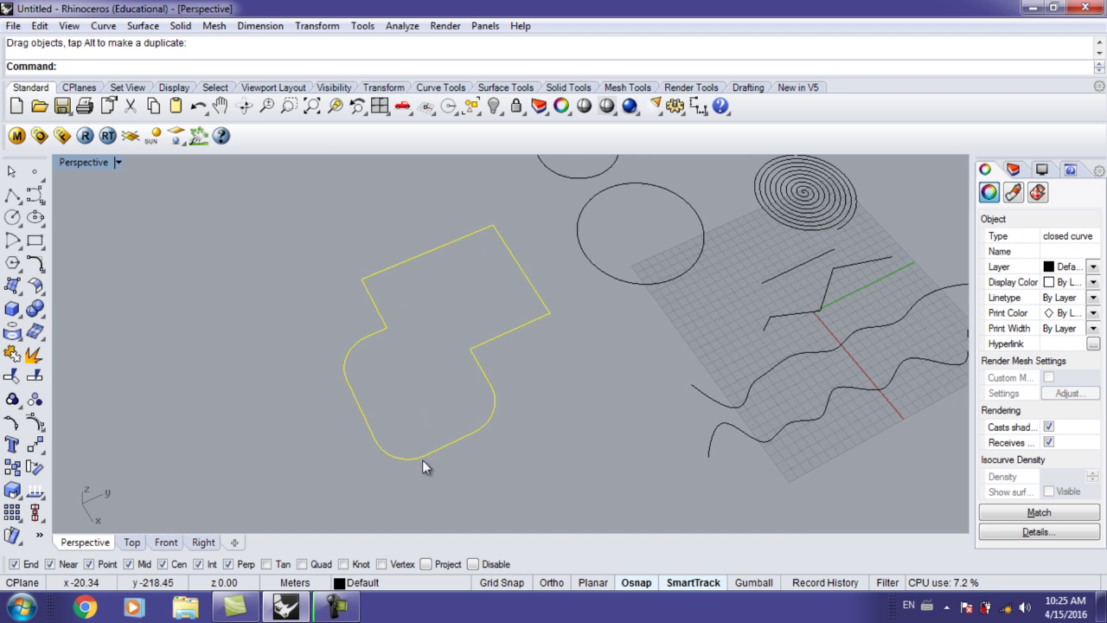
pyautogui.moveTo(493, 231); pyautogui.dragTo(471, 285, button='right')
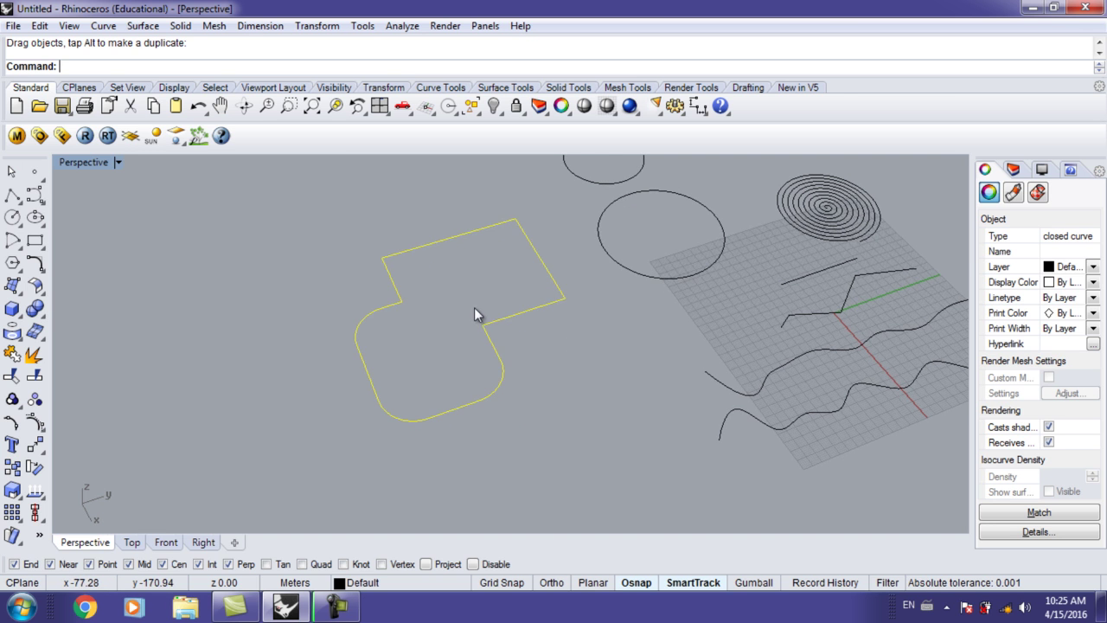
pyautogui.press('Escape')
pyautogui.click(485, 327)
pyautogui.press('Escape')
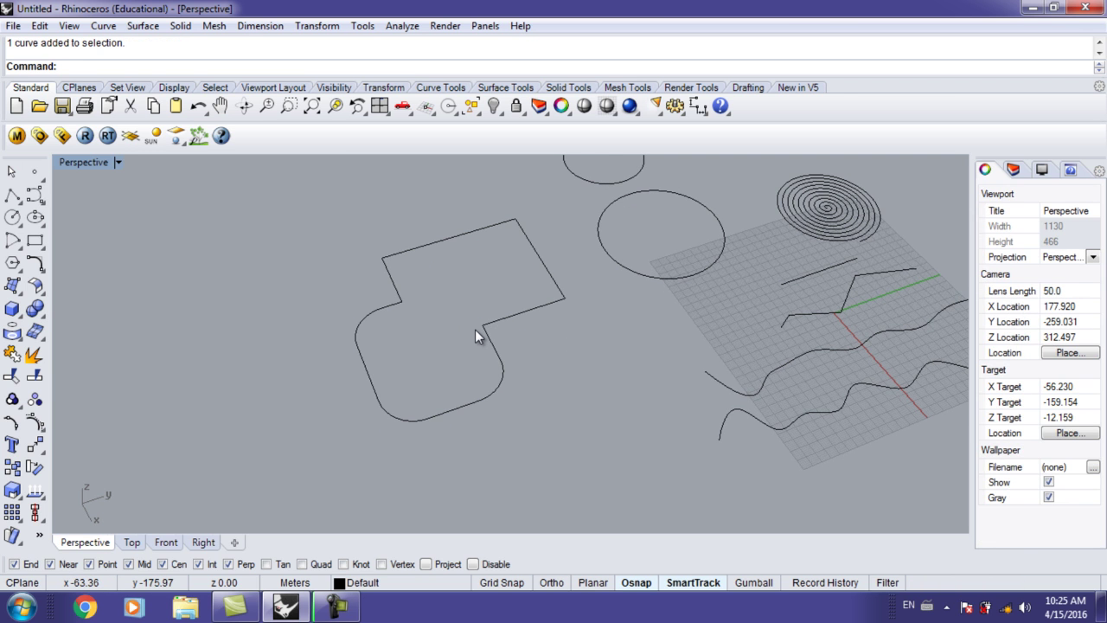
# - Offset the joined outline inward by a distance of 3 with sharp corners
pyautogui.write('Offset')
pyautogui.press('Return')
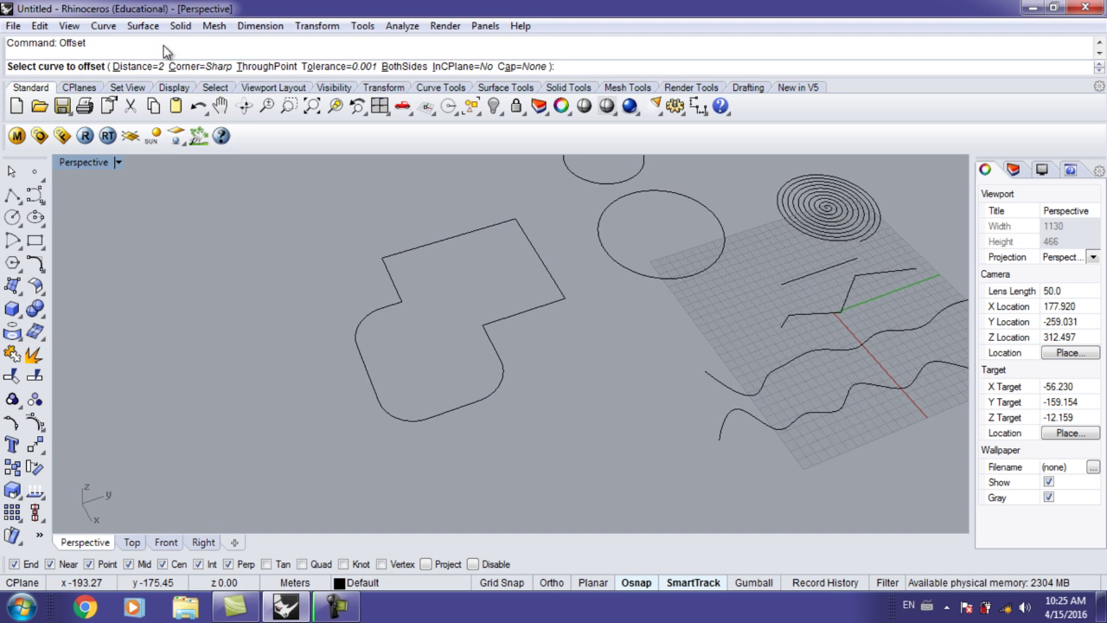
pyautogui.click(147, 67)
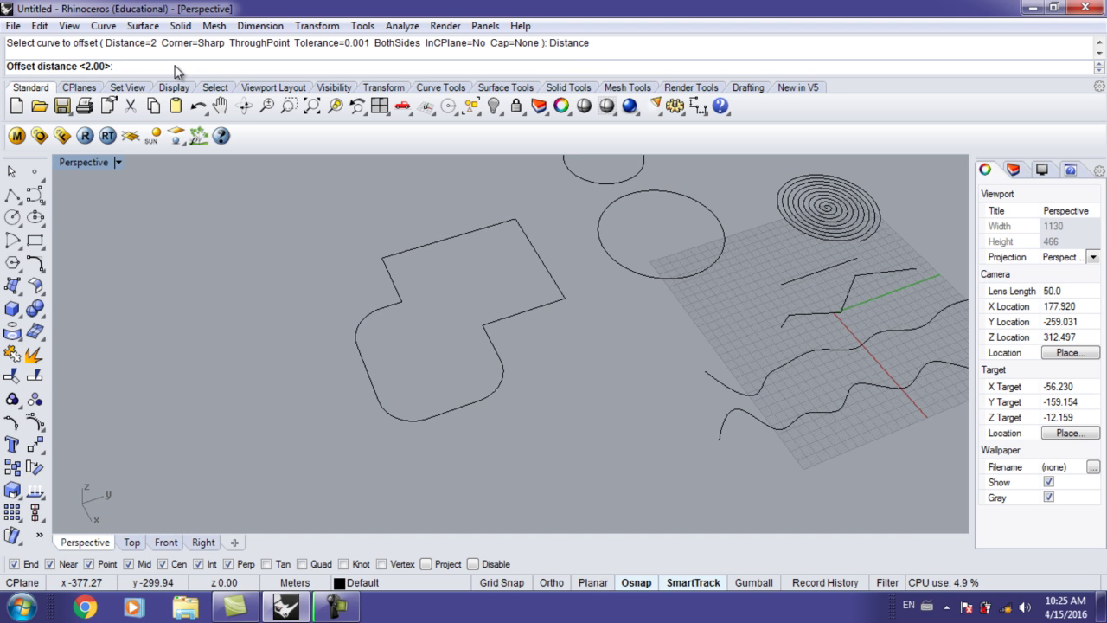
pyautogui.write('3')
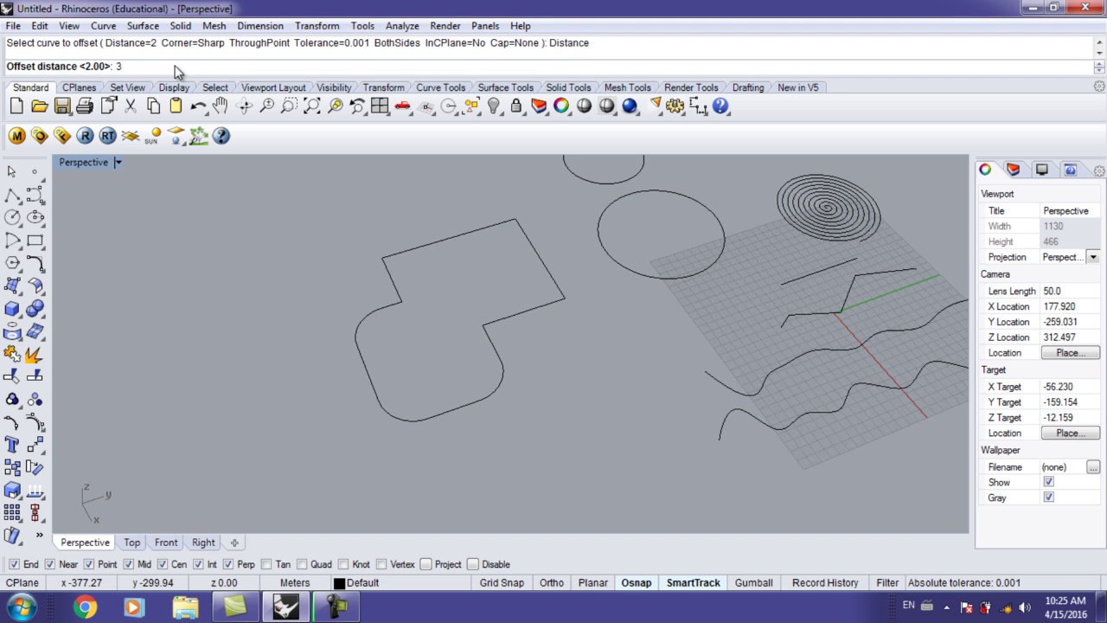
pyautogui.press('Return')
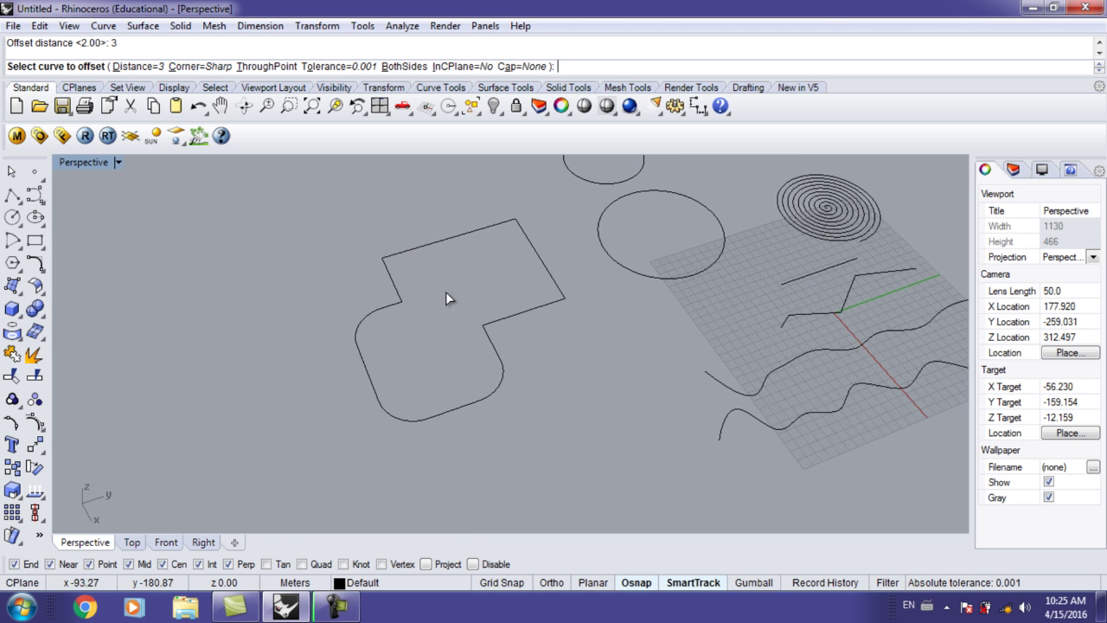
pyautogui.scroll(3, 449, 293)
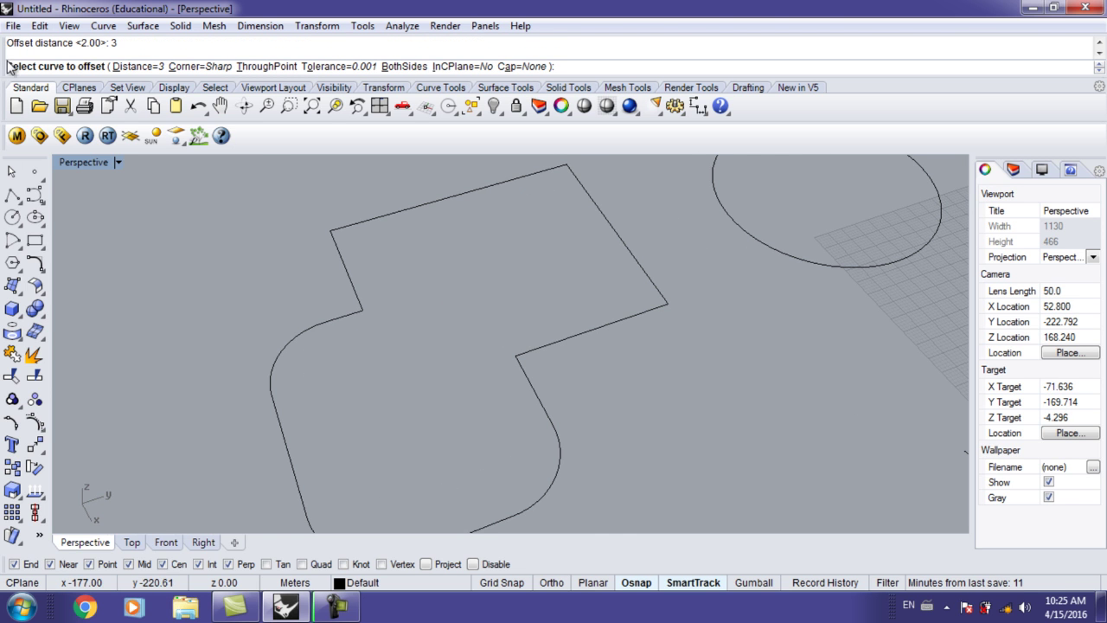
pyautogui.click(341, 253)
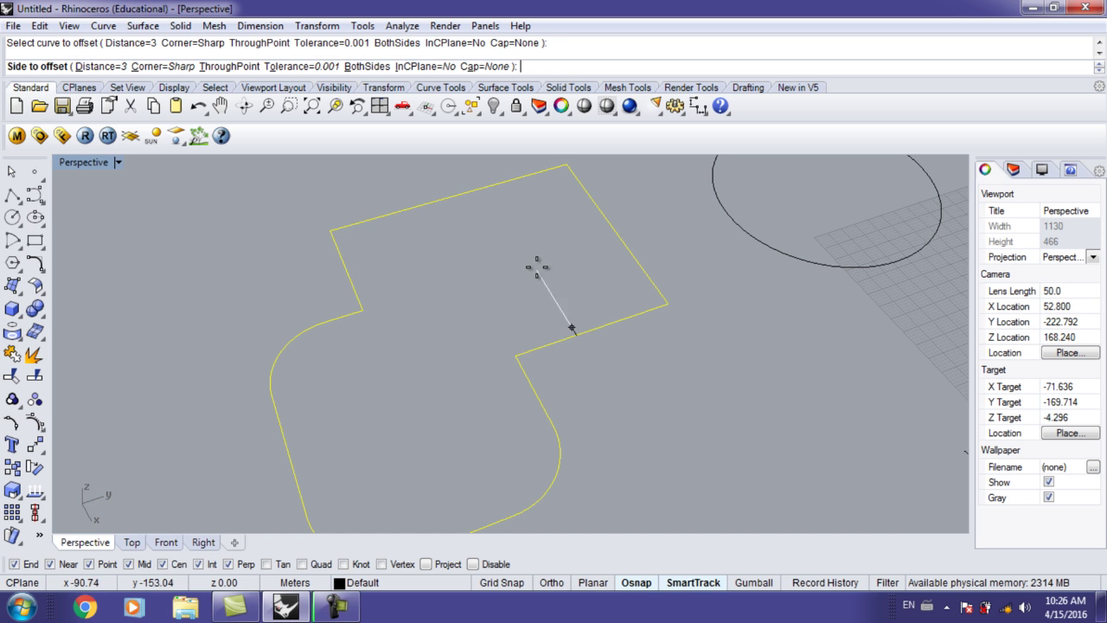
pyautogui.click(544, 296)
pyautogui.moveTo(544, 296); pyautogui.dragTo(535, 346, button='right')
pyautogui.scroll(-6, 510, 329)
pyautogui.scroll(4, 535, 346)
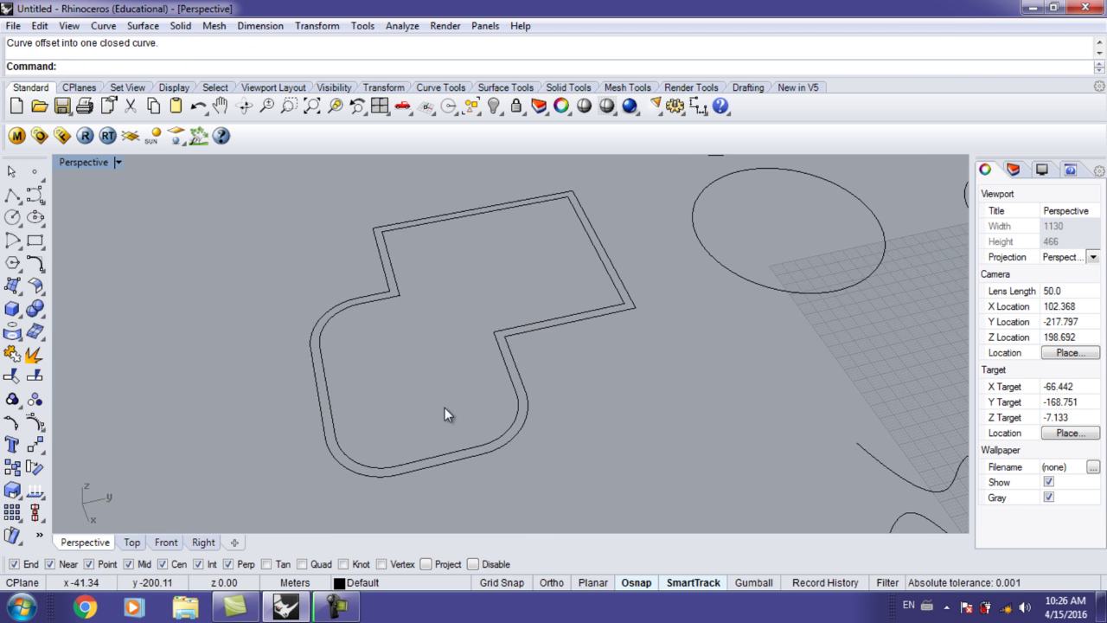
# - Move the pentagon a short distance toward the double outline and deselect it
pyautogui.scroll(-6, 479, 353)
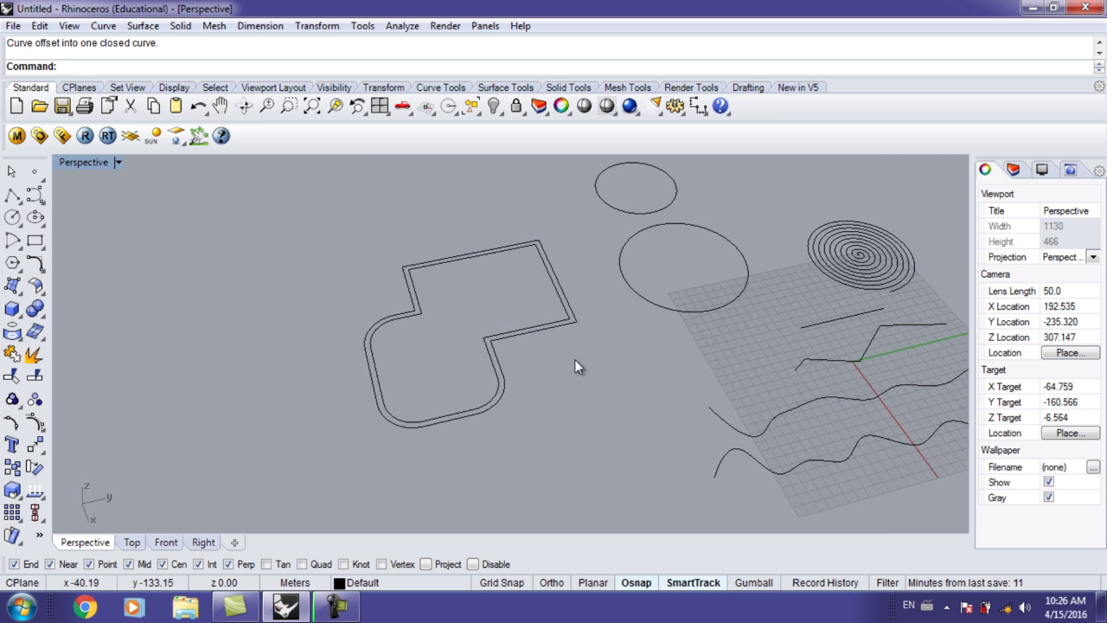
pyautogui.scroll(-2, 499, 289)
pyautogui.scroll(8, 506, 291)
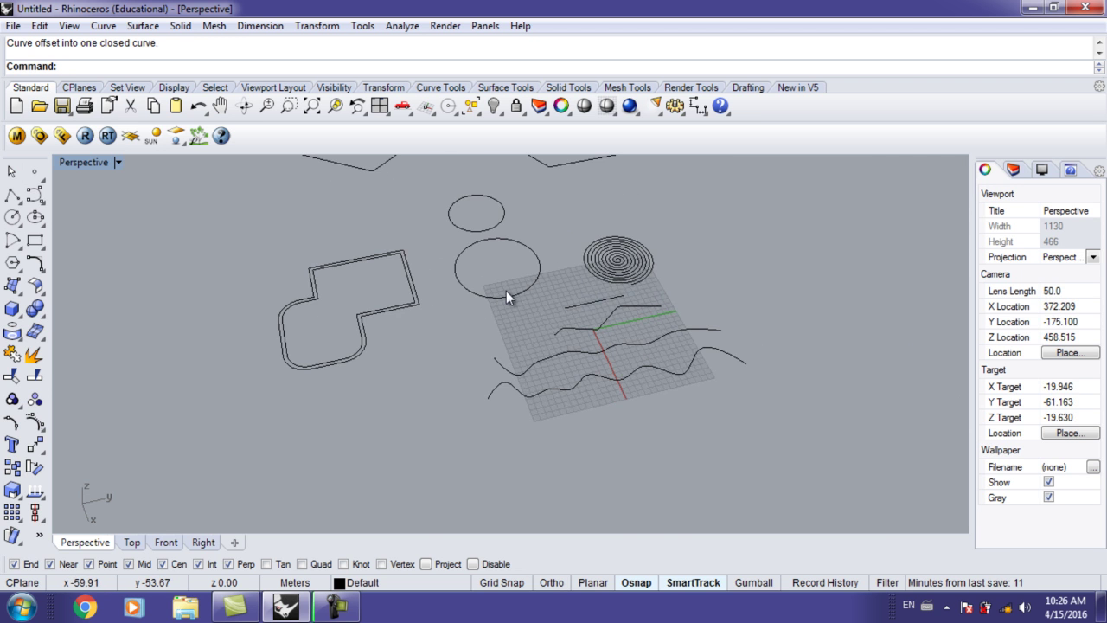
pyautogui.moveTo(467, 316); pyautogui.dragTo(497, 326, button='right')
pyautogui.scroll(-4, 444, 328)
pyautogui.keyDown('shift'); pyautogui.moveTo(409, 251); pyautogui.dragTo(536, 370, button='right'); pyautogui.keyUp('shift')
pyautogui.keyDown('shift'); pyautogui.moveTo(453, 295); pyautogui.dragTo(505, 408, button='right'); pyautogui.keyUp('shift')
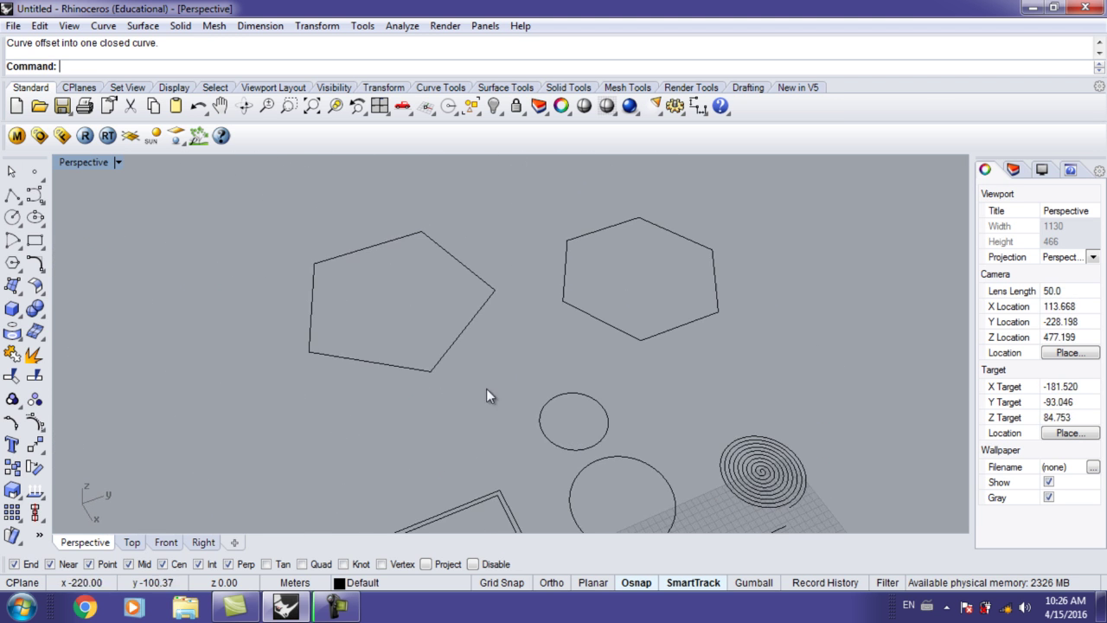
pyautogui.click(450, 351)
pyautogui.moveTo(450, 350); pyautogui.dragTo(451, 404)
pyautogui.click(474, 415)
pyautogui.keyDown('shift'); pyautogui.moveTo(473, 415); pyautogui.dragTo(418, 362, button='right'); pyautogui.keyUp('shift')
pyautogui.write('```')
pyautogui.scroll(2, 428, 370)
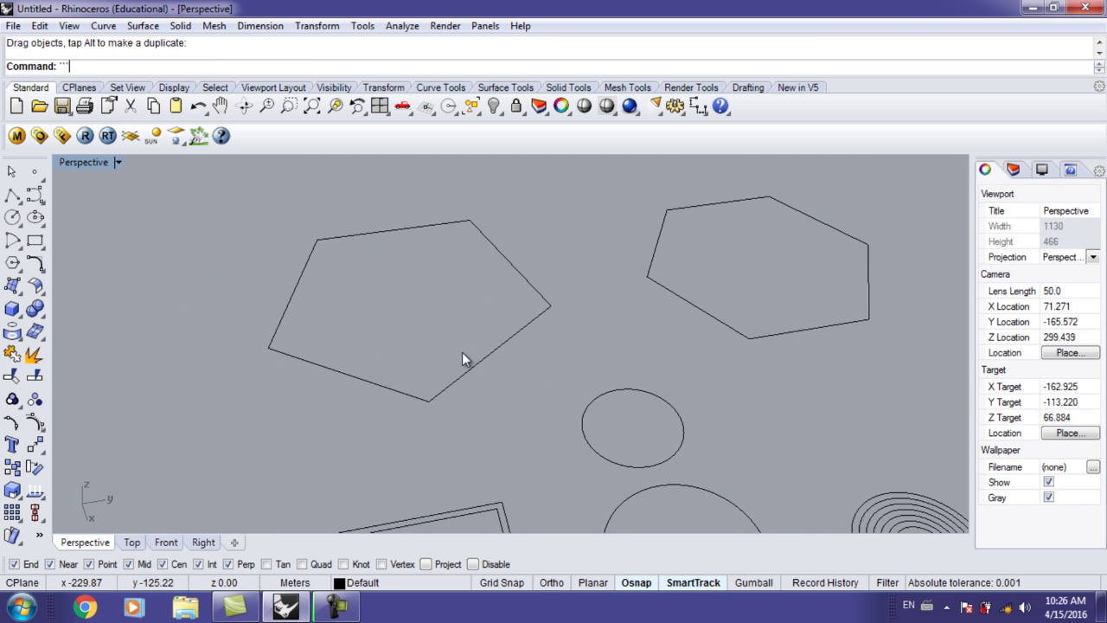
# - Draw an open four-segment polyline in the empty area in front of the double outline, leaving a gap between its ends
pyautogui.click(12, 195)
pyautogui.scroll(-6, 130, 346)
pyautogui.keyDown('shift'); pyautogui.moveTo(255, 402); pyautogui.dragTo(352, 247, button='right'); pyautogui.keyUp('shift')
pyautogui.keyDown('shift'); pyautogui.moveTo(369, 378); pyautogui.dragTo(404, 289, button='right'); pyautogui.keyUp('shift')
pyautogui.click(341, 392)
pyautogui.click(275, 334)
pyautogui.click(409, 300)
pyautogui.click(547, 374)
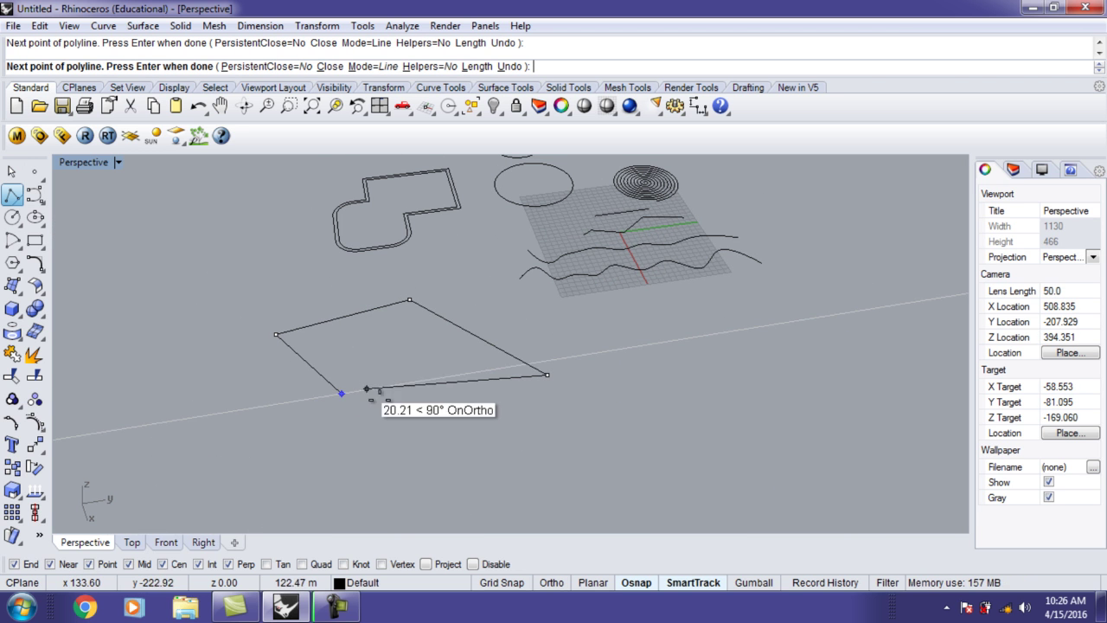
pyautogui.click(417, 380)
pyautogui.press('Return')
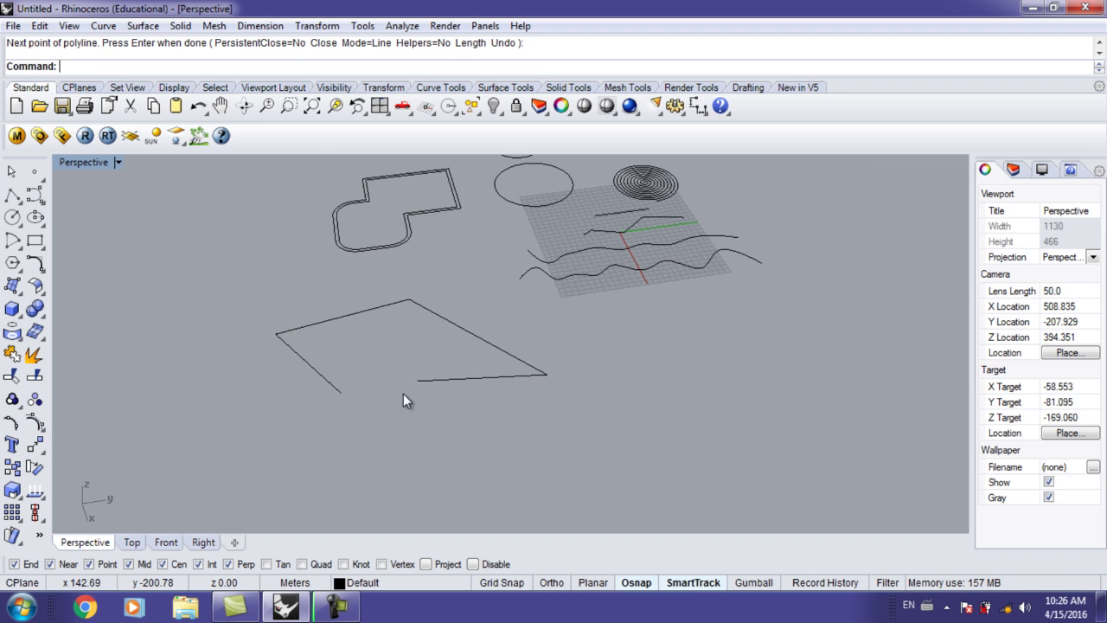
# - Check the gap between the polyline's open ends and select the whole polyline
pyautogui.scroll(3, 403, 393)
pyautogui.click(441, 368)
pyautogui.keyDown('shift'); pyautogui.moveTo(326, 365); pyautogui.dragTo(327, 352, button='right'); pyautogui.keyUp('shift')
pyautogui.click(329, 354)
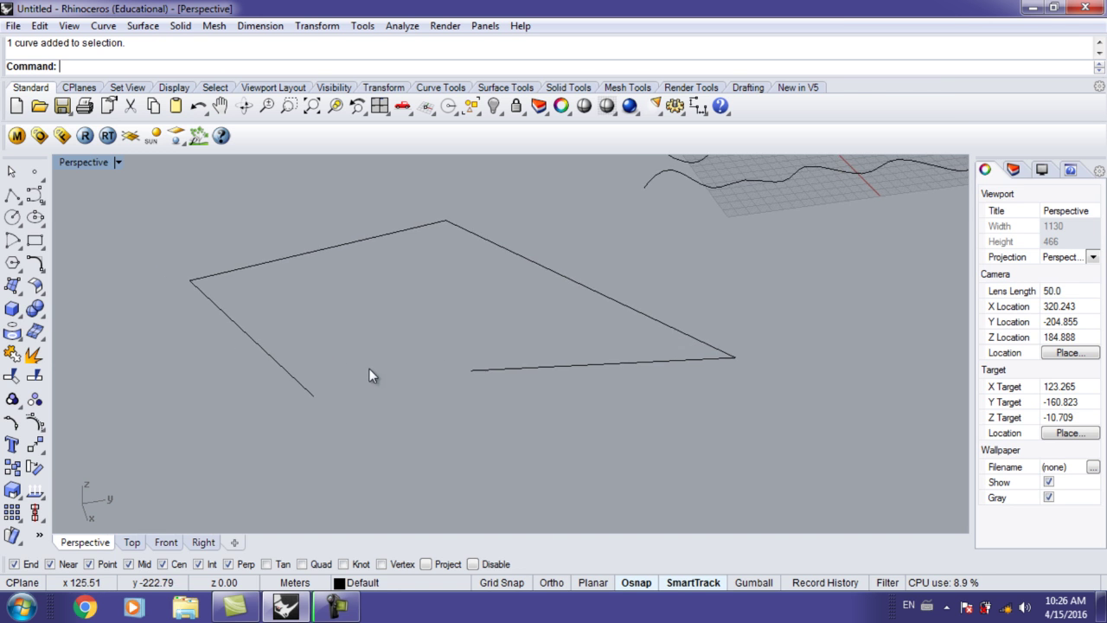
pyautogui.click(541, 368)
pyautogui.write('Exte')
pyautogui.press('Return')
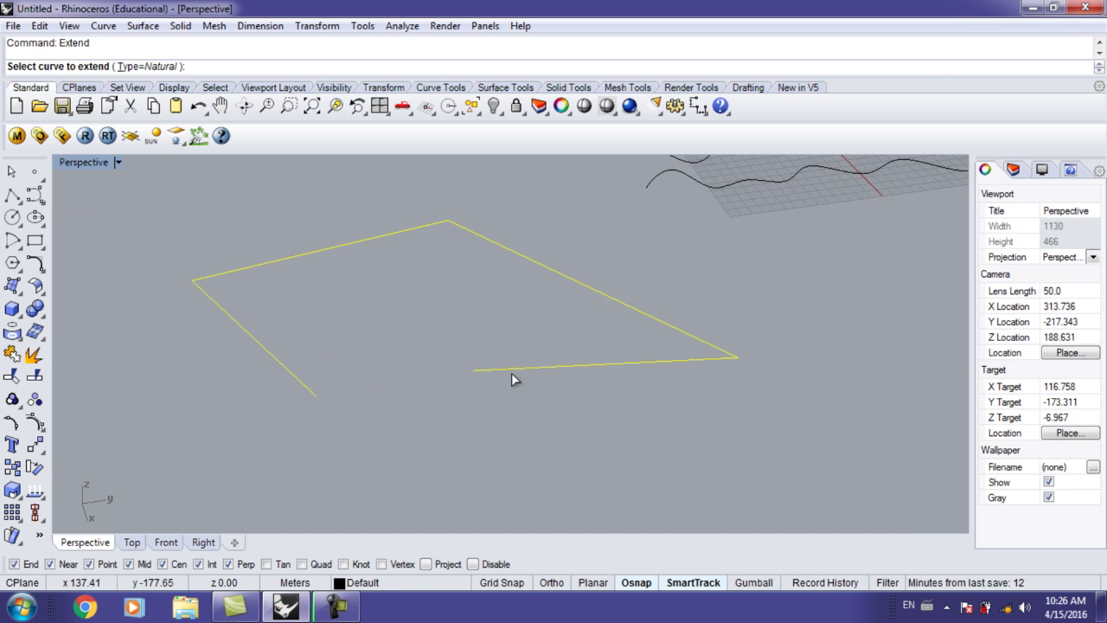
pyautogui.press('Escape')
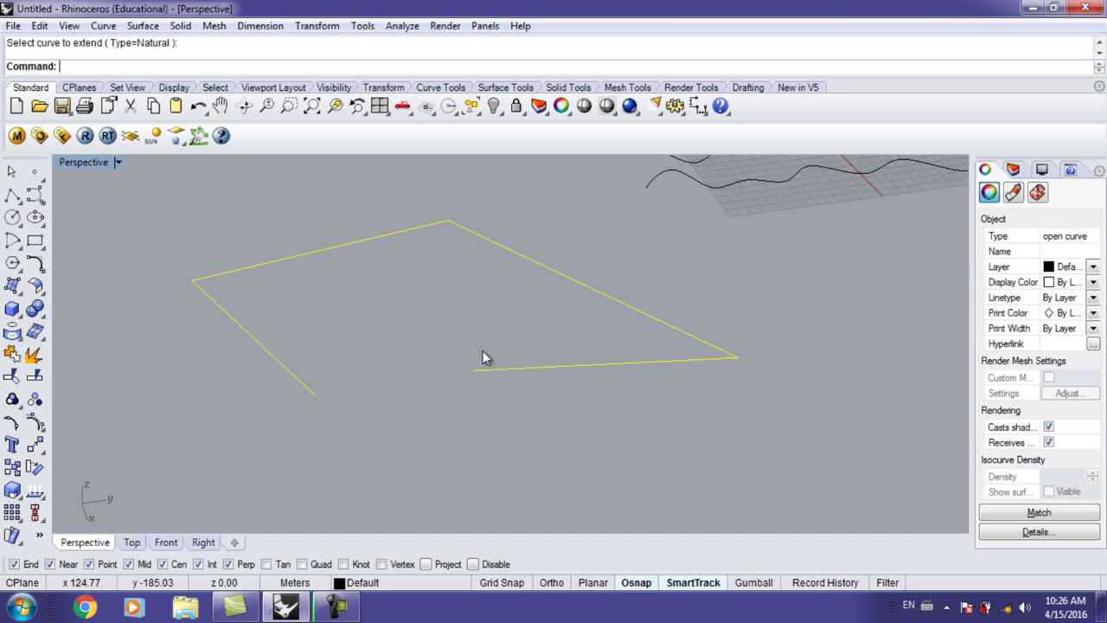
# - Extend the polyline's last segment with the Natural type across the gap and past its first segment so they cross
pyautogui.press('Return')
pyautogui.click(475, 370)
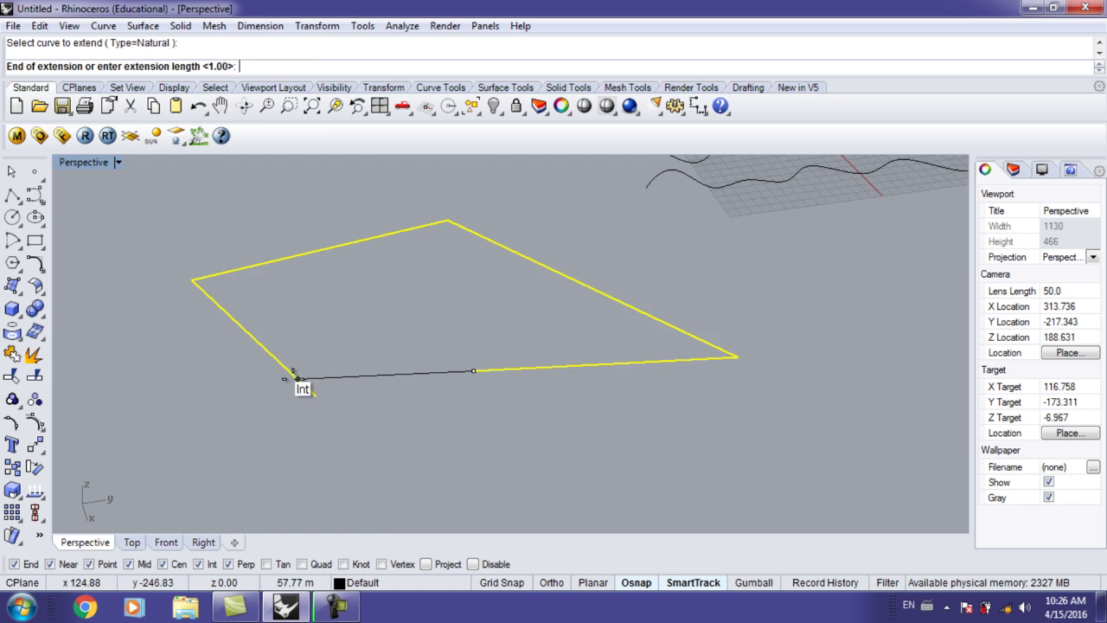
pyautogui.click(223, 380)
pyautogui.moveTo(306, 376); pyautogui.dragTo(401, 376, button='right')
pyautogui.press('Return')
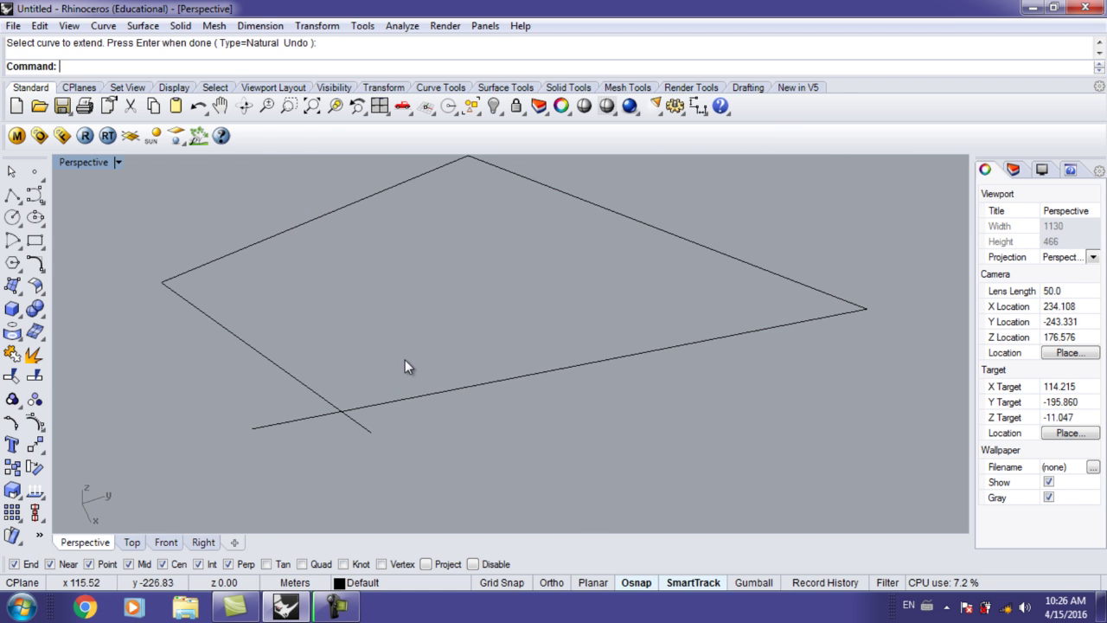
# - Trim the first segment's overhang beyond the crossing using the polyline as its own cutter, and undo the last cut on the extended segment
pyautogui.moveTo(413, 364); pyautogui.dragTo(287, 444)
pyautogui.write('Tr')
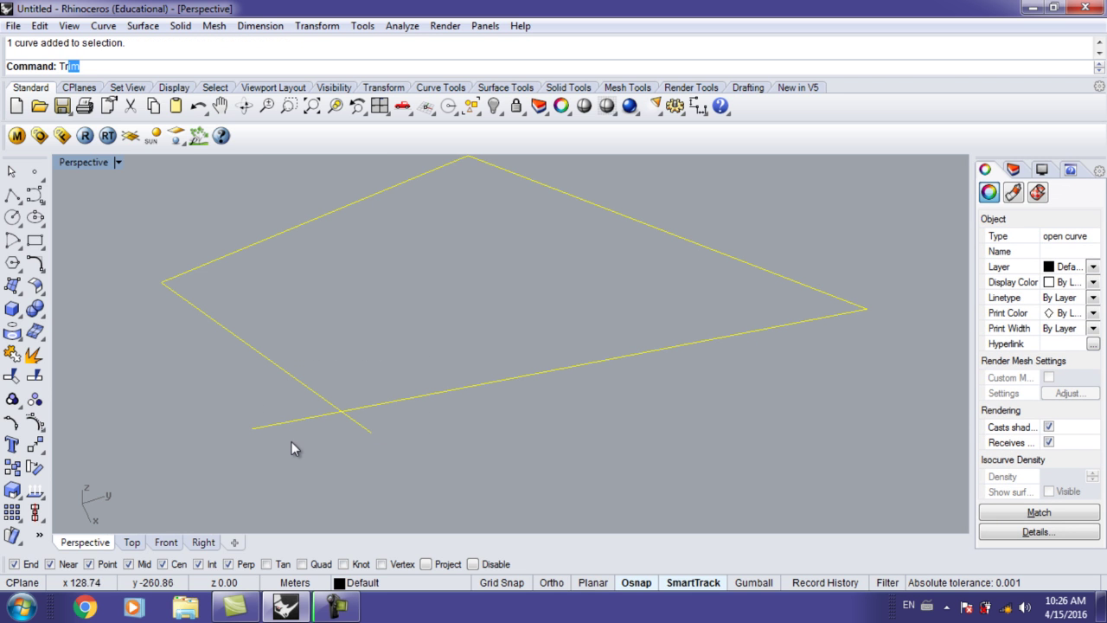
pyautogui.write('im')
pyautogui.press('Return')
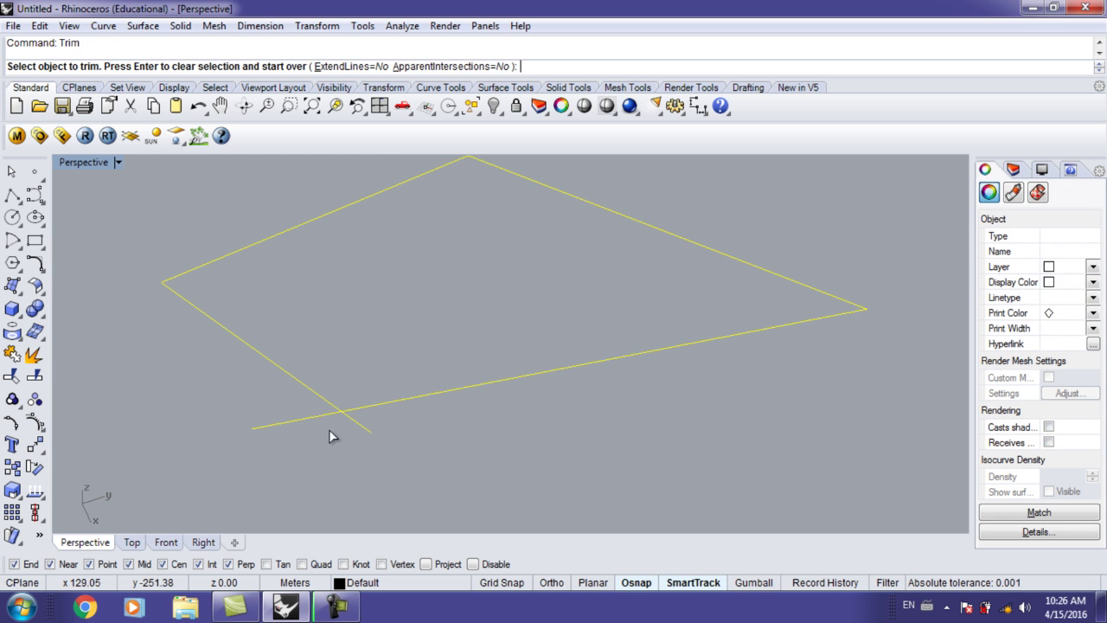
pyautogui.click(359, 421)
pyautogui.click(291, 421)
pyautogui.hotkey('ctrl', 'z')
pyautogui.press('Escape')
pyautogui.press('Escape')
# - Trim off the extended segment's overhang at the crossing to leave a clean corner on the four-sided outline
pyautogui.keyDown('shift'); pyautogui.moveTo(450, 331); pyautogui.dragTo(470, 367, button='right'); pyautogui.keyUp('shift')
pyautogui.moveTo(176, 454); pyautogui.dragTo(177, 454)
pyautogui.write('Trim')
pyautogui.press('Return')
pyautogui.click(321, 459)
pyautogui.press('Return')
pyautogui.scroll(-3, 355, 446)
pyautogui.keyDown('shift'); pyautogui.moveTo(360, 446); pyautogui.dragTo(330, 417, button='right'); pyautogui.keyUp('shift')
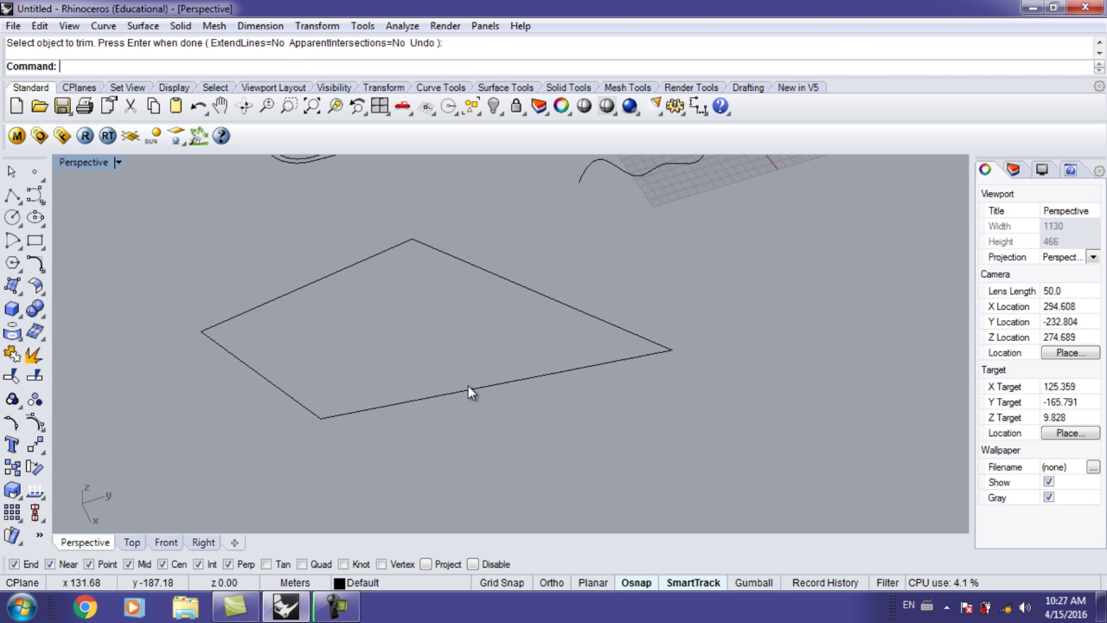
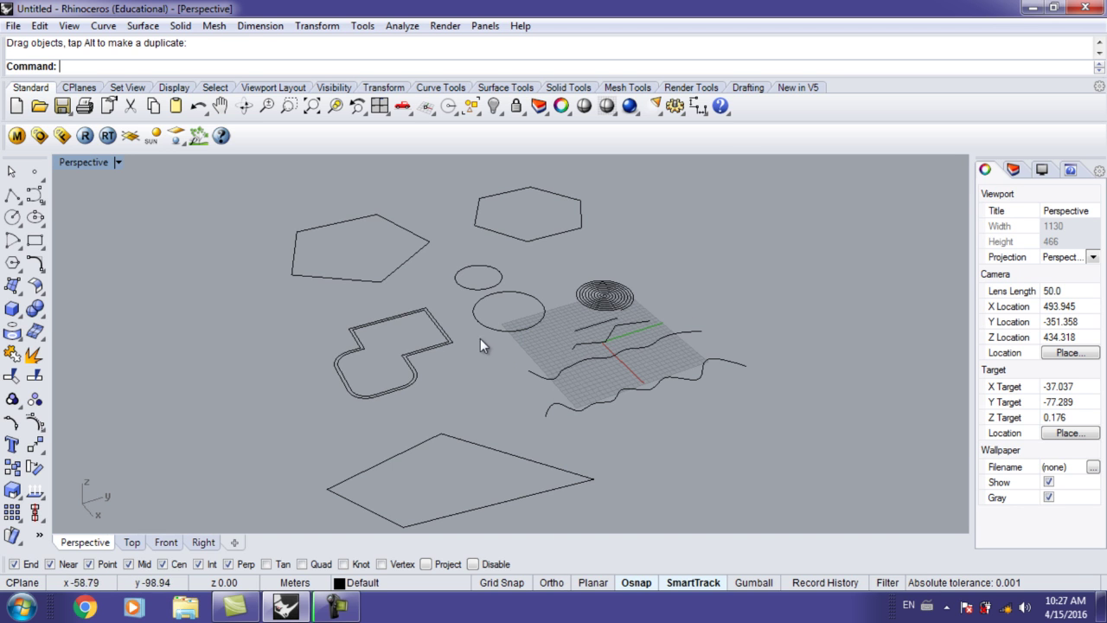
# - Extrude the outermost wavy open curve upward by 20 m
pyautogui.moveTo(428, 400)
pyautogui.keyDown('shift'); pyautogui.mouseDown(button='right')
pyautogui.moveTo(447, 376)
pyautogui.moveTo(482, 407)
pyautogui.moveTo(443, 398)
pyautogui.mouseUp(button='right'); pyautogui.keyUp('shift')
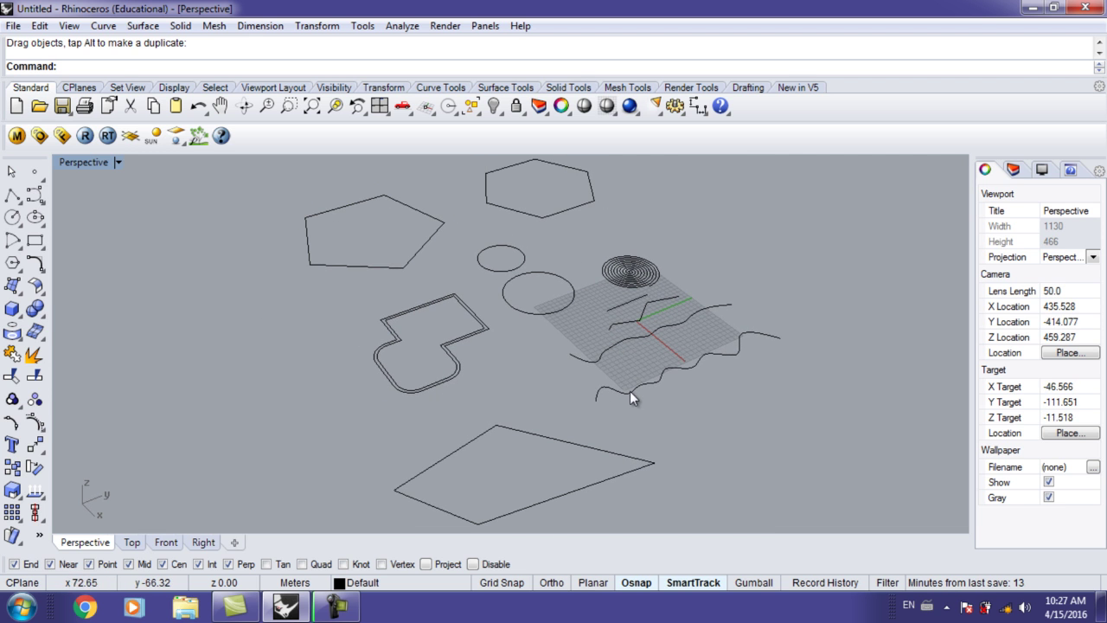
pyautogui.click(602, 393)
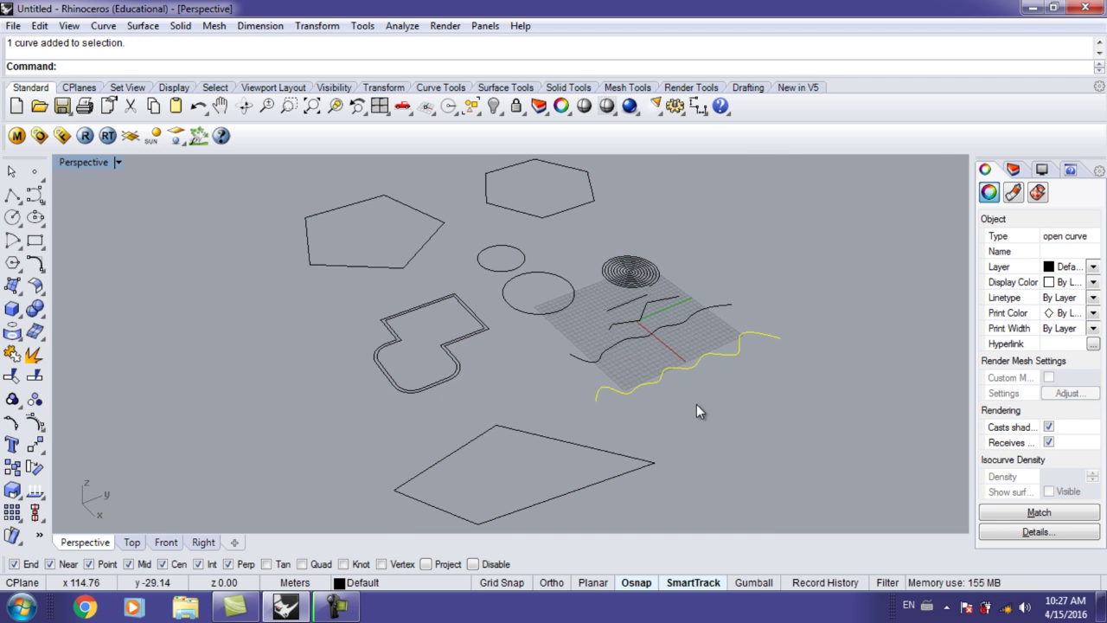
pyautogui.write('Extr')
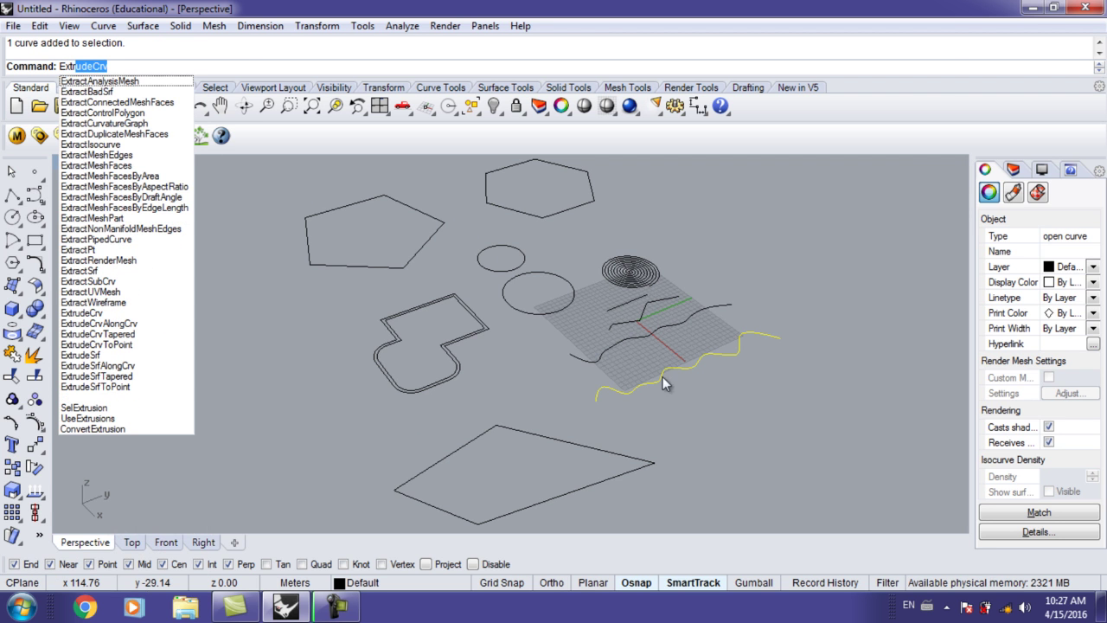
pyautogui.press('Return')
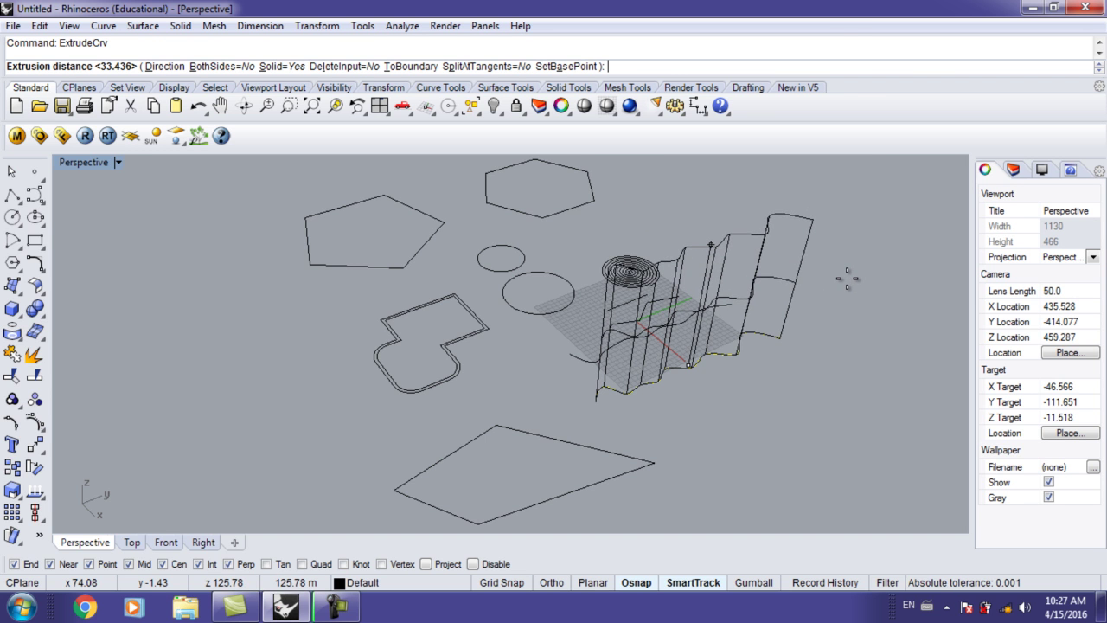
pyautogui.write('20')
pyautogui.press('Return')
# - Switch the Perspective viewport to shaded display
pyautogui.scroll(4, 729, 366)
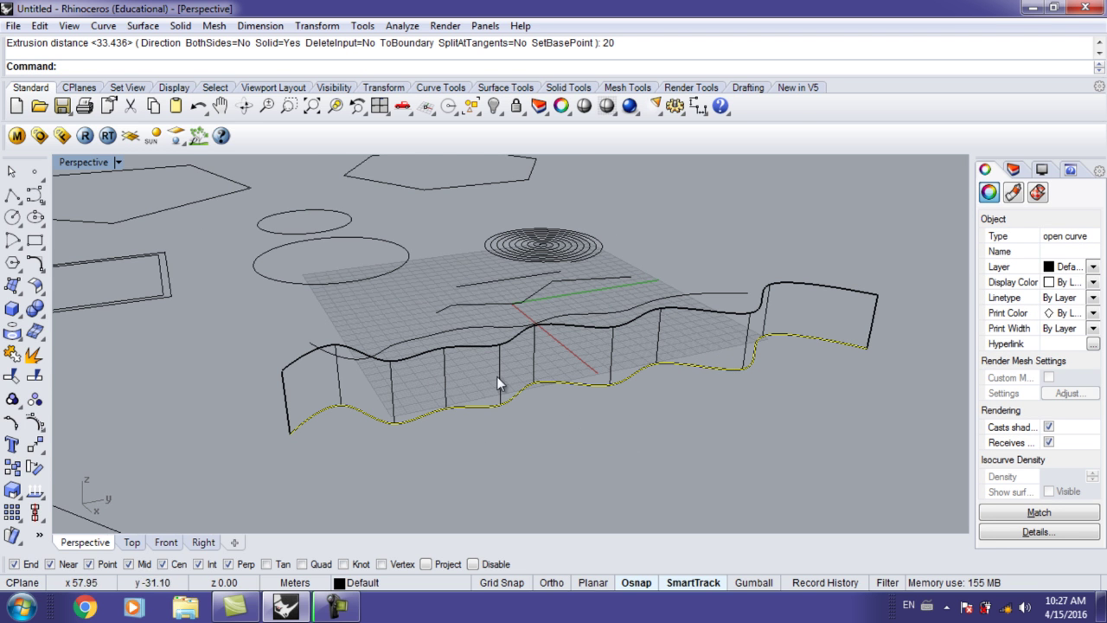
pyautogui.middleClick(515, 363)
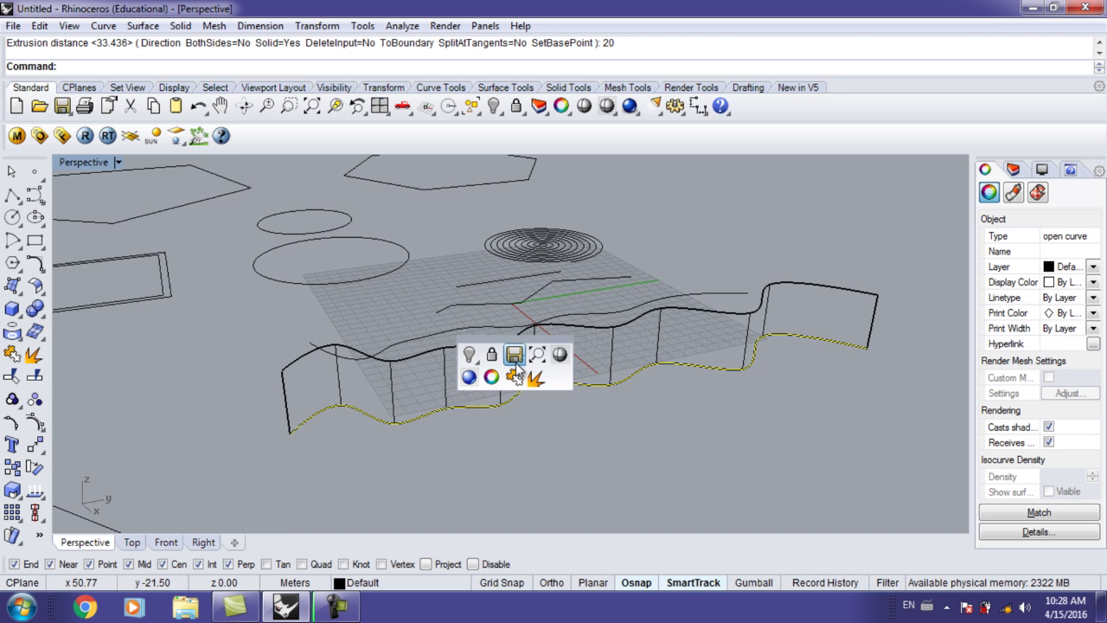
pyautogui.click(558, 356)
# - Extrude the larger circle into a solid cylinder about 44 m high and inspect the result by selecting it
pyautogui.moveTo(593, 419)
pyautogui.mouseDown(button='right')
pyautogui.moveTo(709, 433)
pyautogui.moveTo(714, 366)
pyautogui.moveTo(606, 398)
pyautogui.moveTo(573, 437)
pyautogui.moveTo(293, 353)
pyautogui.moveTo(500, 349)
pyautogui.moveTo(503, 361)
pyautogui.mouseUp(button='right')
pyautogui.click(503, 360)
pyautogui.write('ExtrudeCrv')
pyautogui.press('Return')
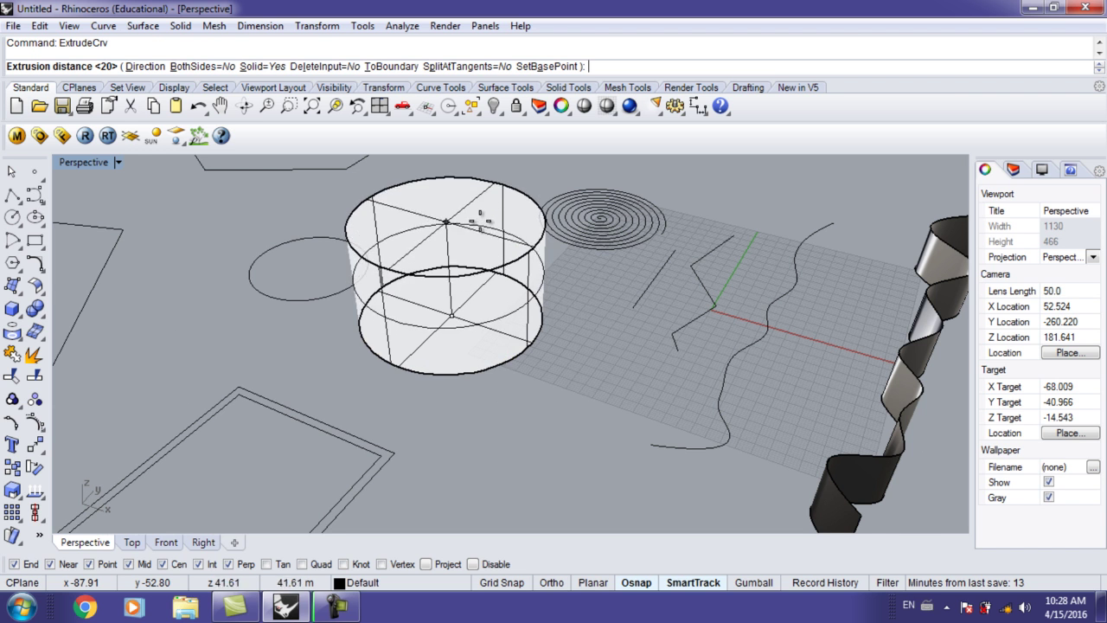
pyautogui.click(473, 227)
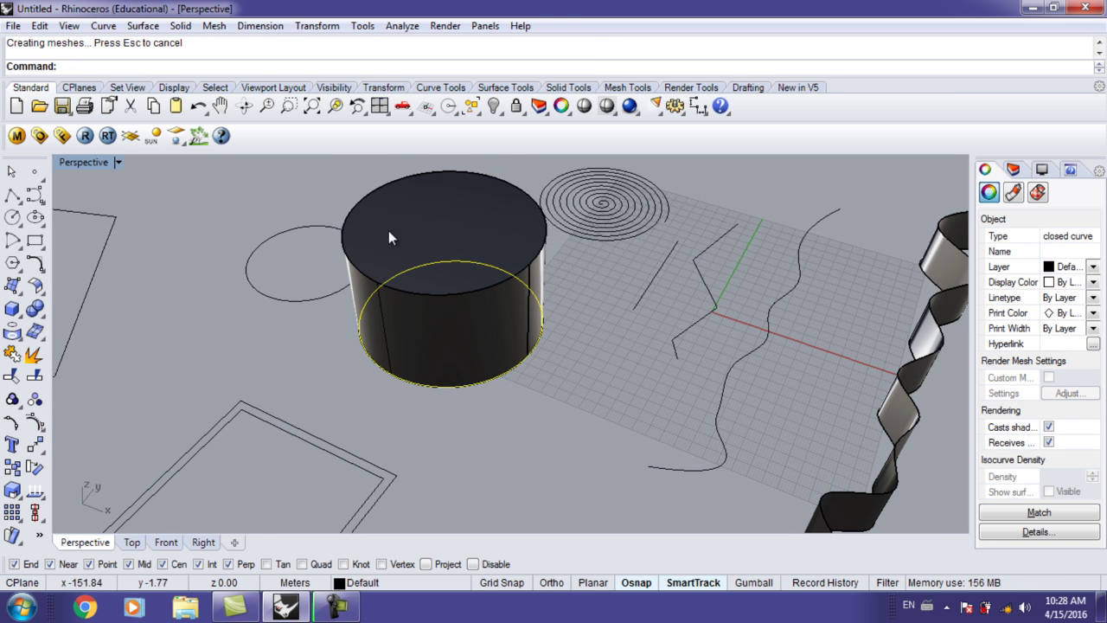
pyautogui.click(475, 356)
pyautogui.click(521, 424)
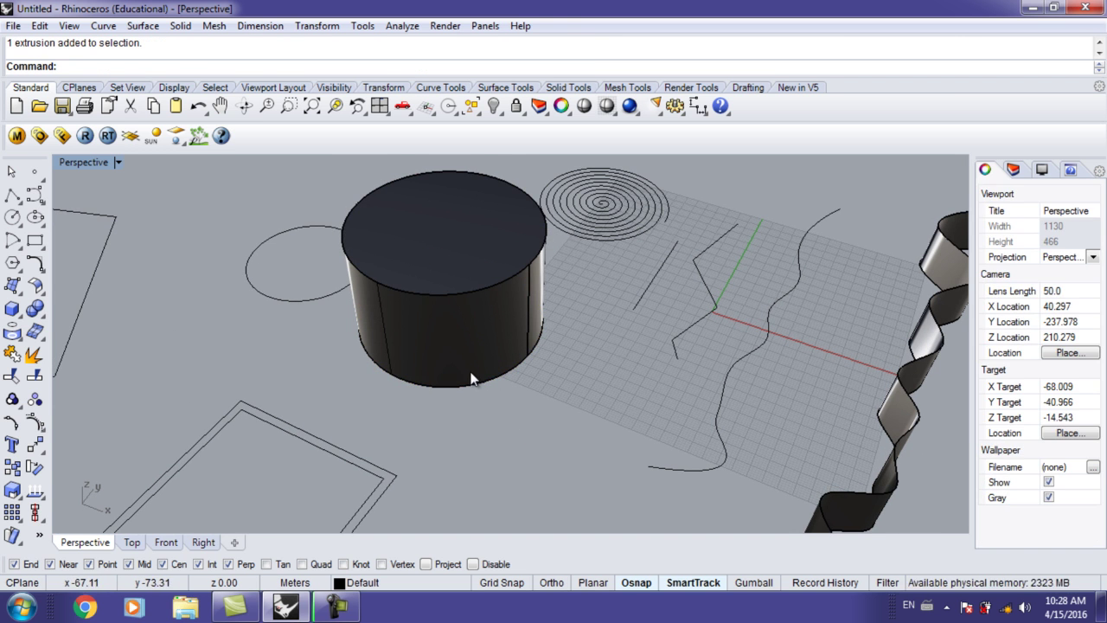
# - Extrude the smaller circle about 42 m upward with Solid set to No to make an open tube
pyautogui.click(313, 303)
pyautogui.press('Return')
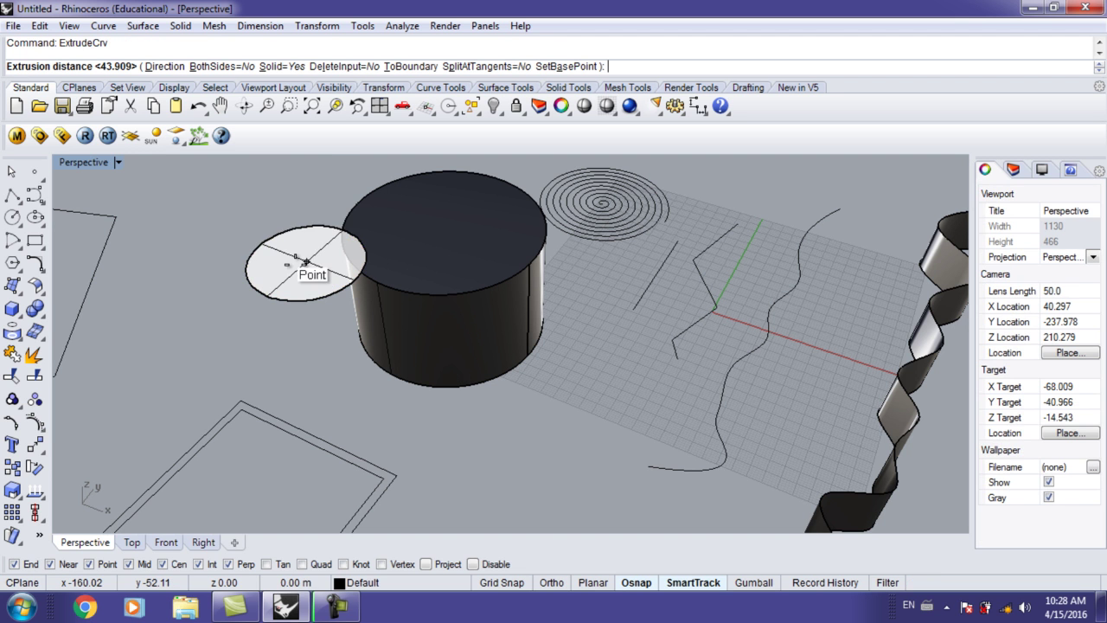
pyautogui.click(272, 76)
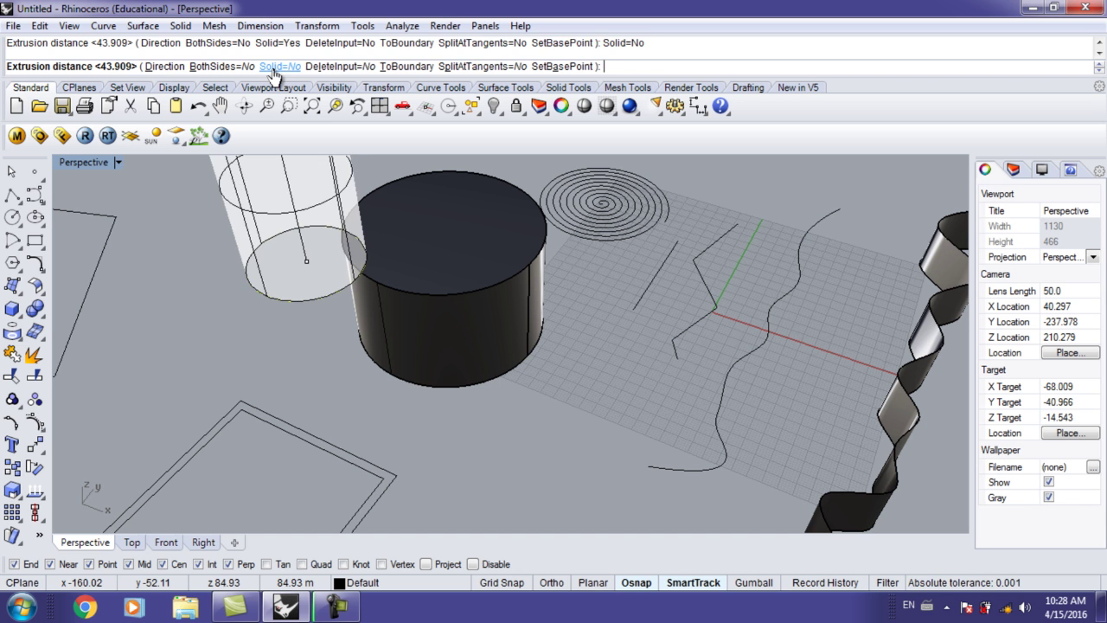
pyautogui.click(182, 206)
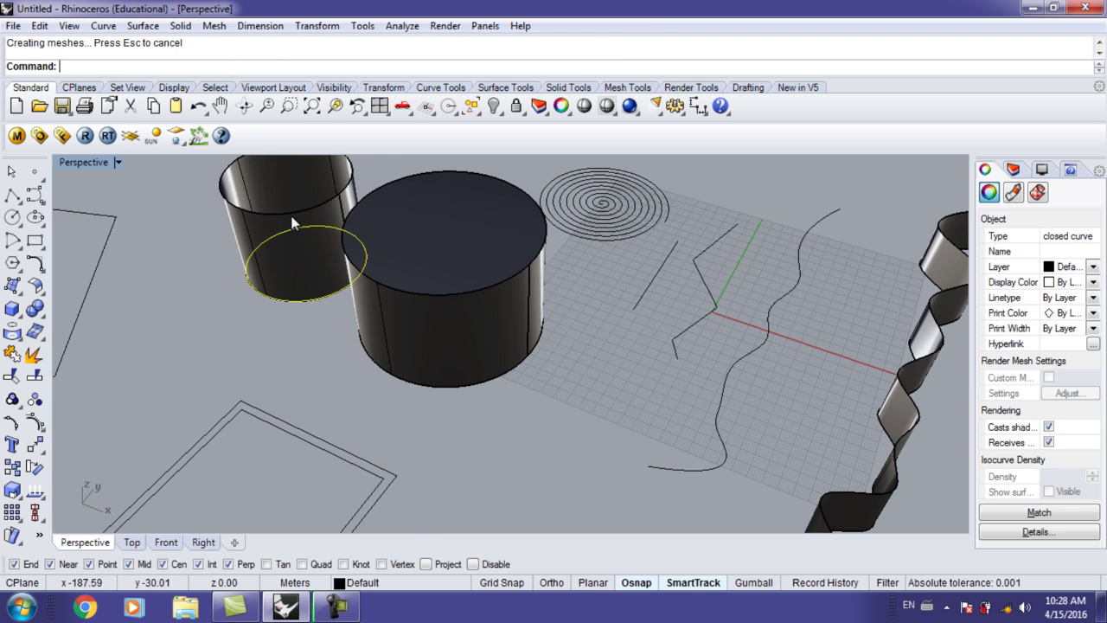
# - Cap the open ends of the smaller circle's tube and select the capped cylinder to check it
pyautogui.keyDown('shift'); pyautogui.moveTo(276, 278); pyautogui.dragTo(374, 359, button='right'); pyautogui.keyUp('shift')
pyautogui.moveTo(387, 302); pyautogui.dragTo(387, 383, button='right')
pyautogui.moveTo(308, 341); pyautogui.dragTo(403, 326, button='right')
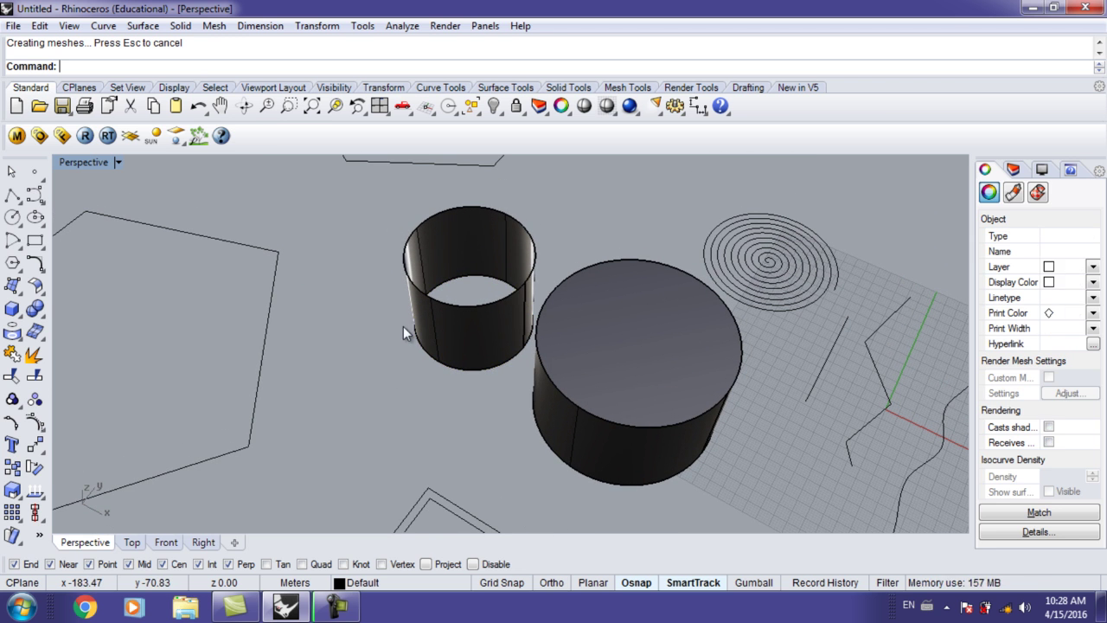
pyautogui.click(403, 326)
pyautogui.click(477, 324)
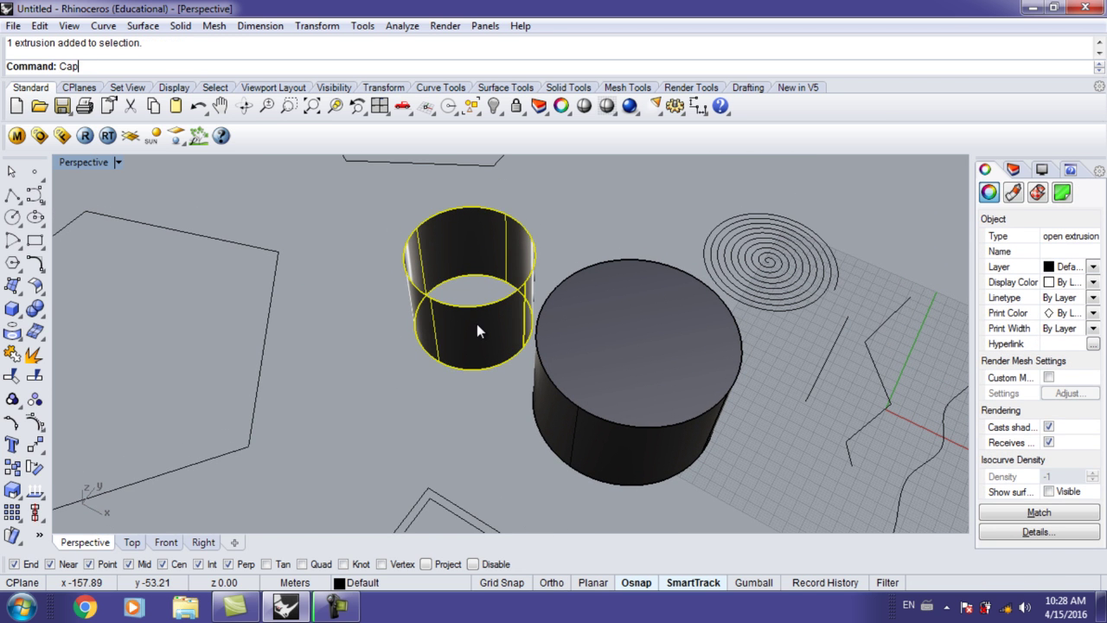
pyautogui.press('Return')
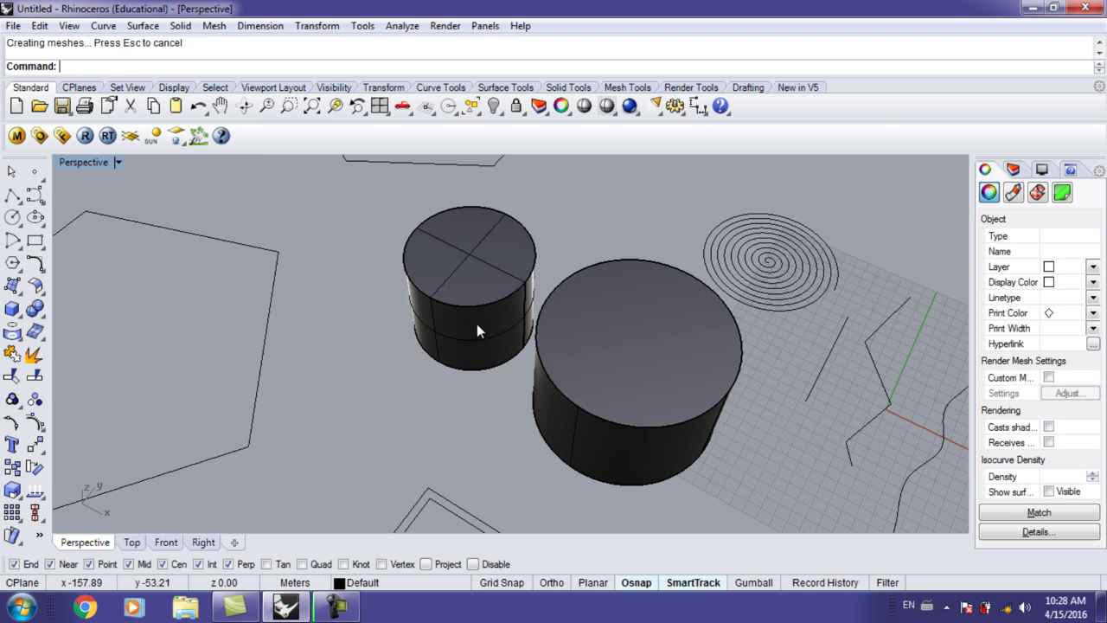
pyautogui.moveTo(414, 347)
pyautogui.keyDown('shift'); pyautogui.mouseDown(button='right')
pyautogui.moveTo(464, 300)
pyautogui.moveTo(434, 341)
pyautogui.mouseUp(button='right'); pyautogui.keyUp('shift')
pyautogui.click(464, 300)
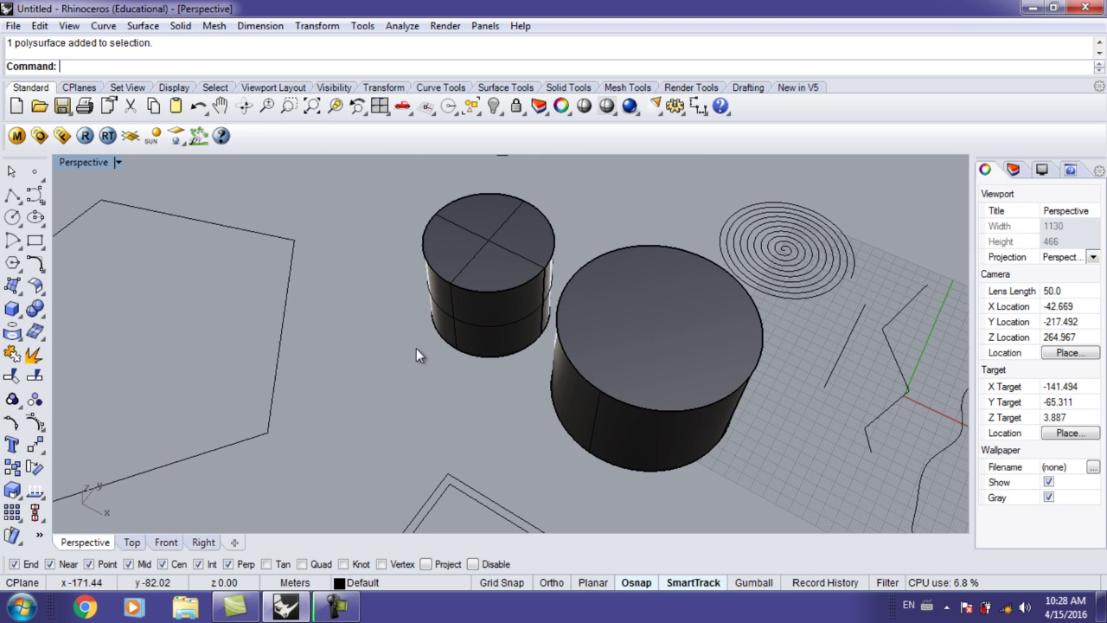
# - Extrude the pentagon about 42 m upward with Solid set to Yes
pyautogui.click(279, 356)
pyautogui.moveTo(291, 346); pyautogui.dragTo(461, 342, button='right')
pyautogui.write('ExtrudeCrv')
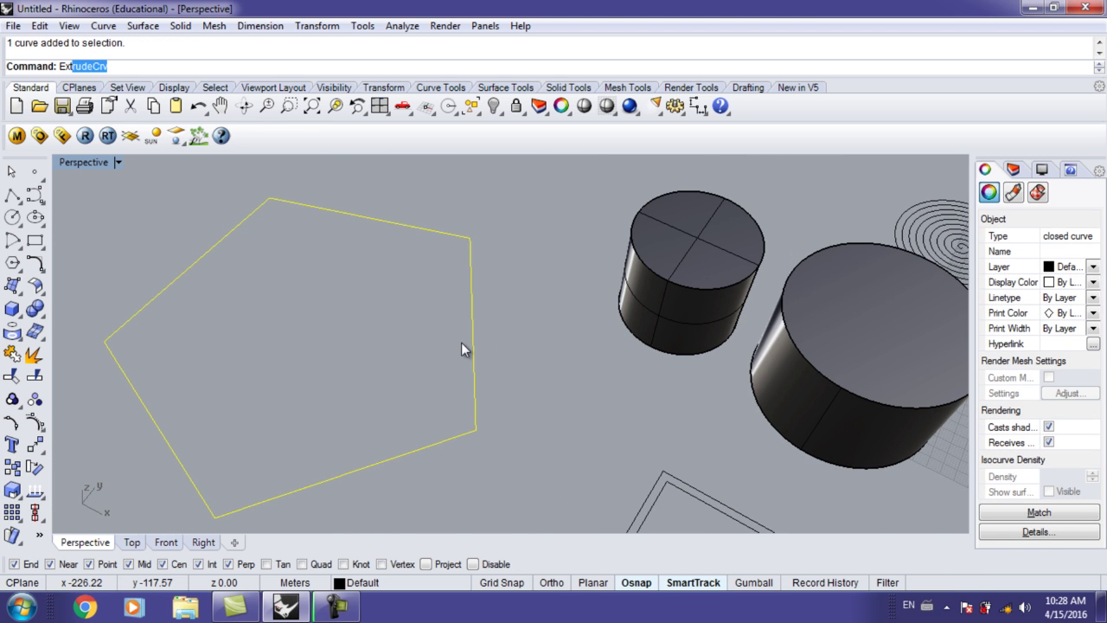
pyautogui.press('Return')
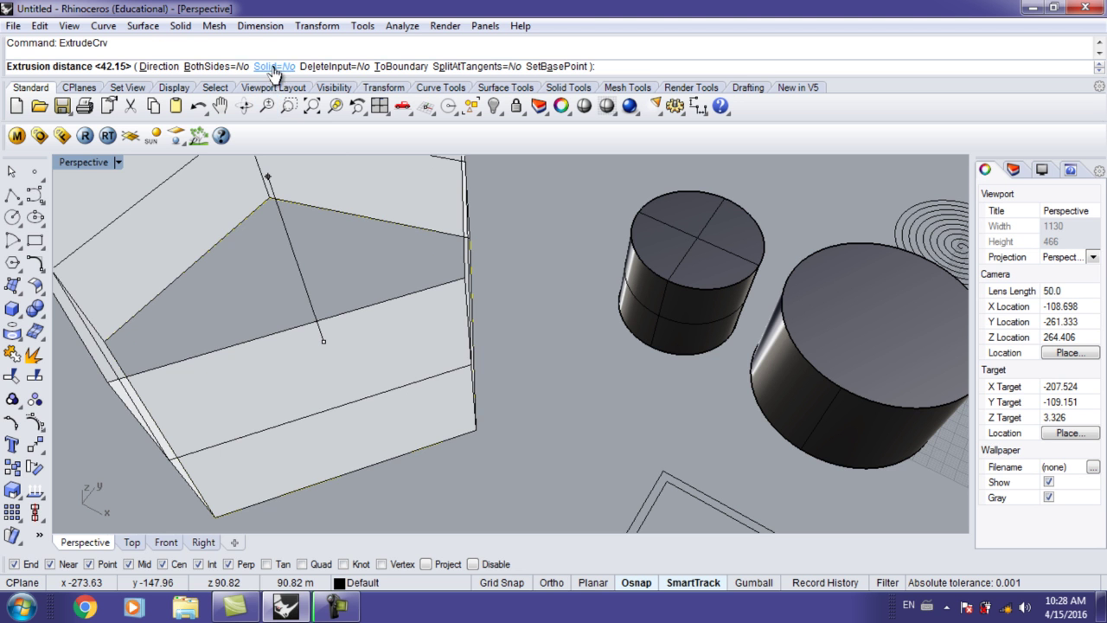
pyautogui.click(273, 67)
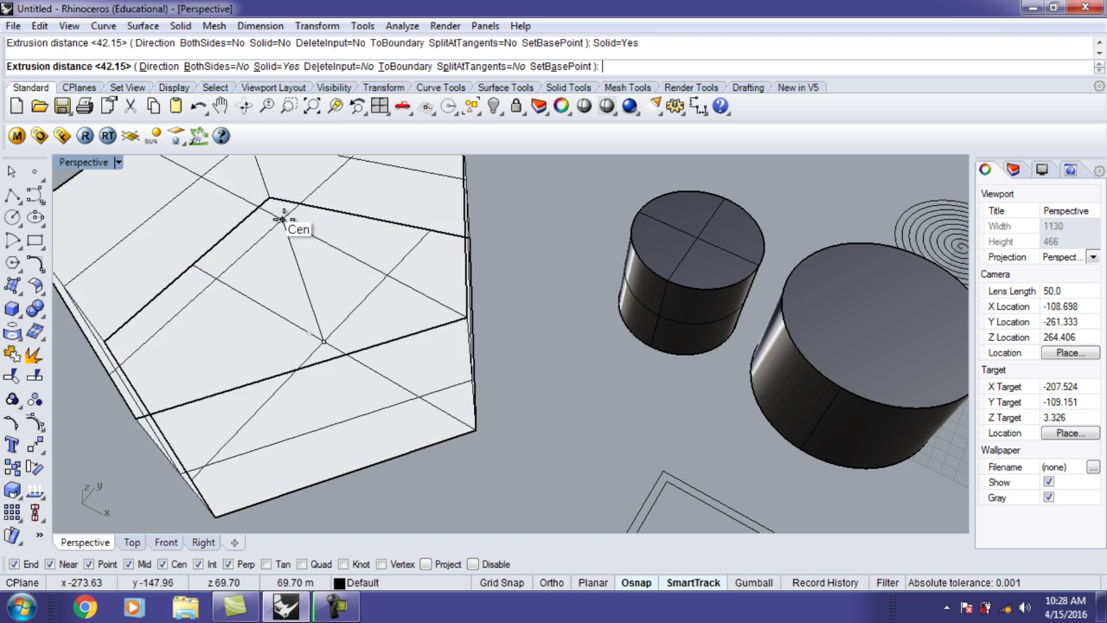
pyautogui.click(621, 222)
# - Extrude the hexagon about 42 m upward with Solid set to No, leaving it open
pyautogui.moveTo(490, 297)
pyautogui.mouseDown(button='right')
pyautogui.moveTo(537, 309)
pyautogui.moveTo(556, 296)
pyautogui.moveTo(560, 225)
pyautogui.moveTo(586, 379)
pyautogui.moveTo(481, 313)
pyautogui.mouseUp(button='right')
pyautogui.moveTo(572, 362); pyautogui.dragTo(490, 351, button='right')
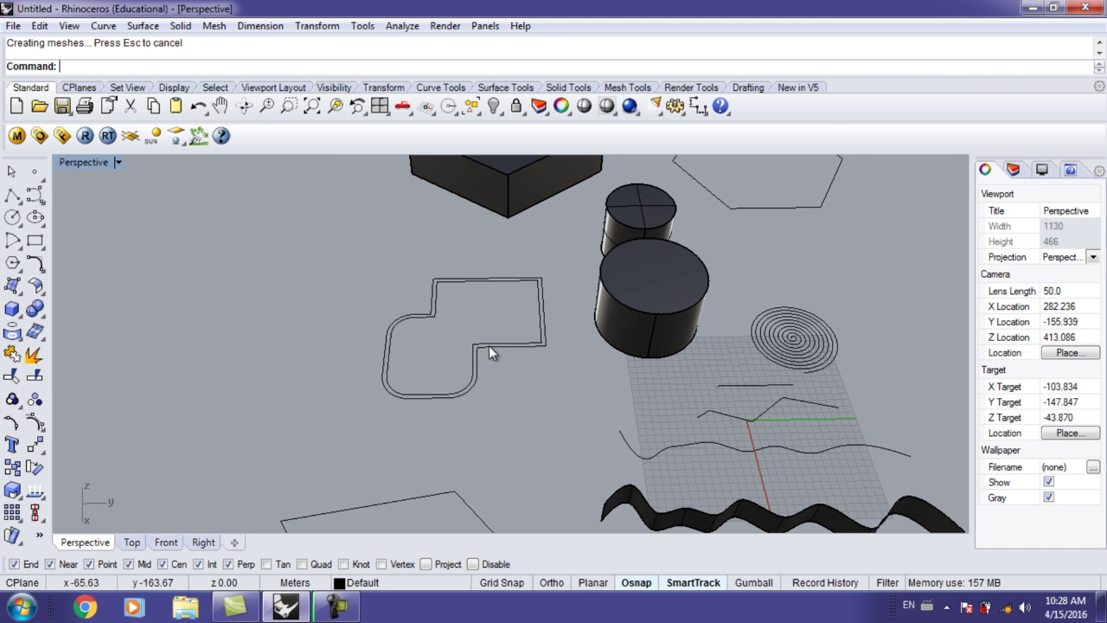
pyautogui.write('ExtrudeCrv')
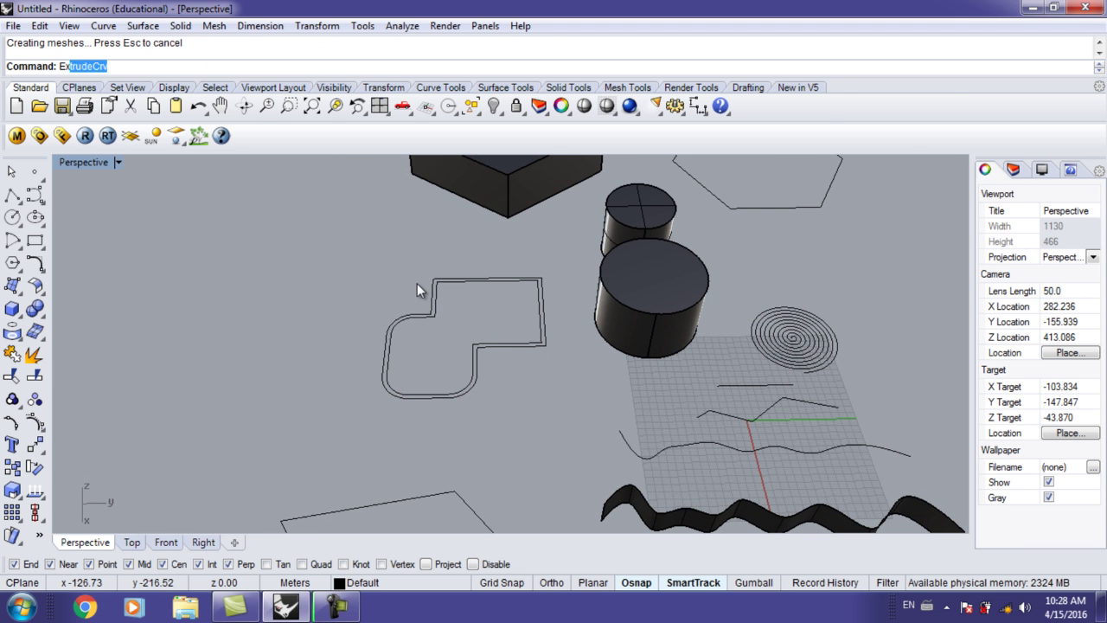
pyautogui.press('Return')
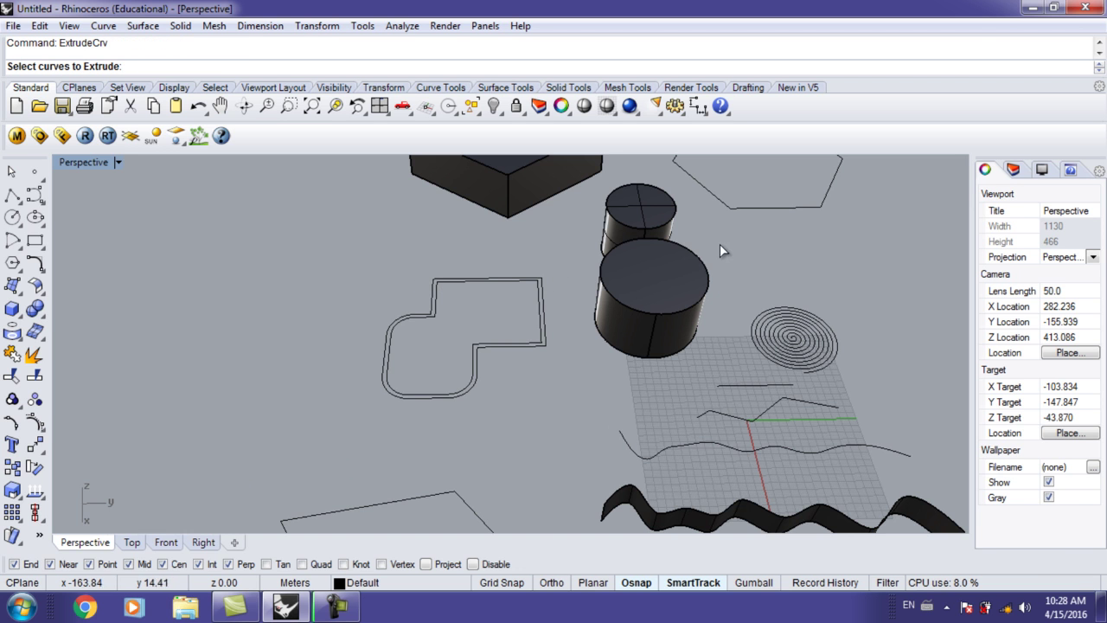
pyautogui.click(729, 209)
pyautogui.press('Return')
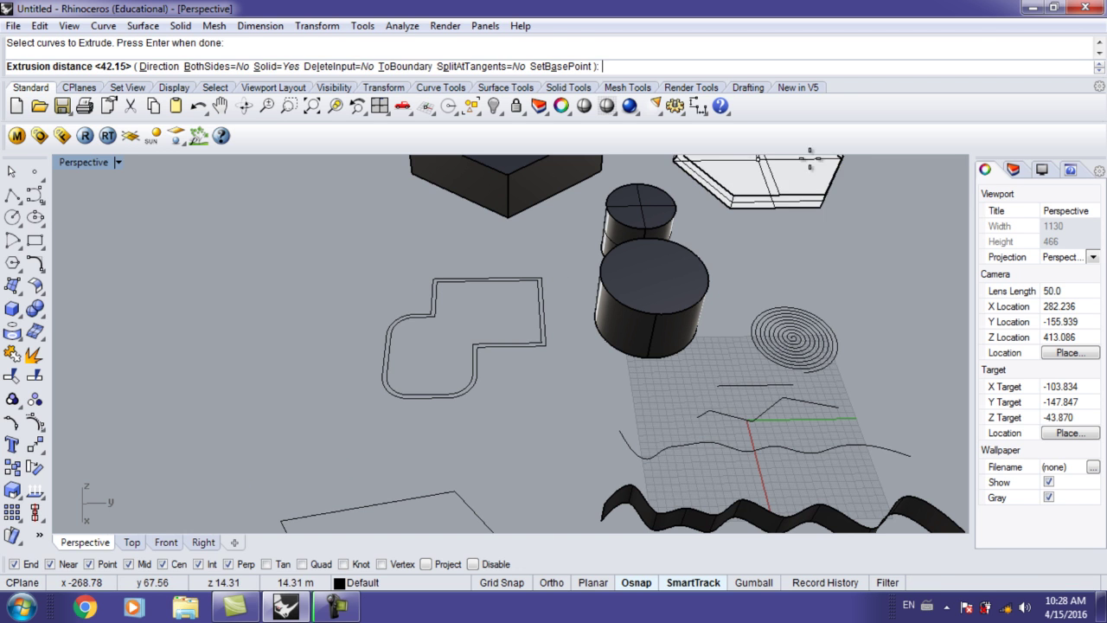
pyautogui.click(272, 67)
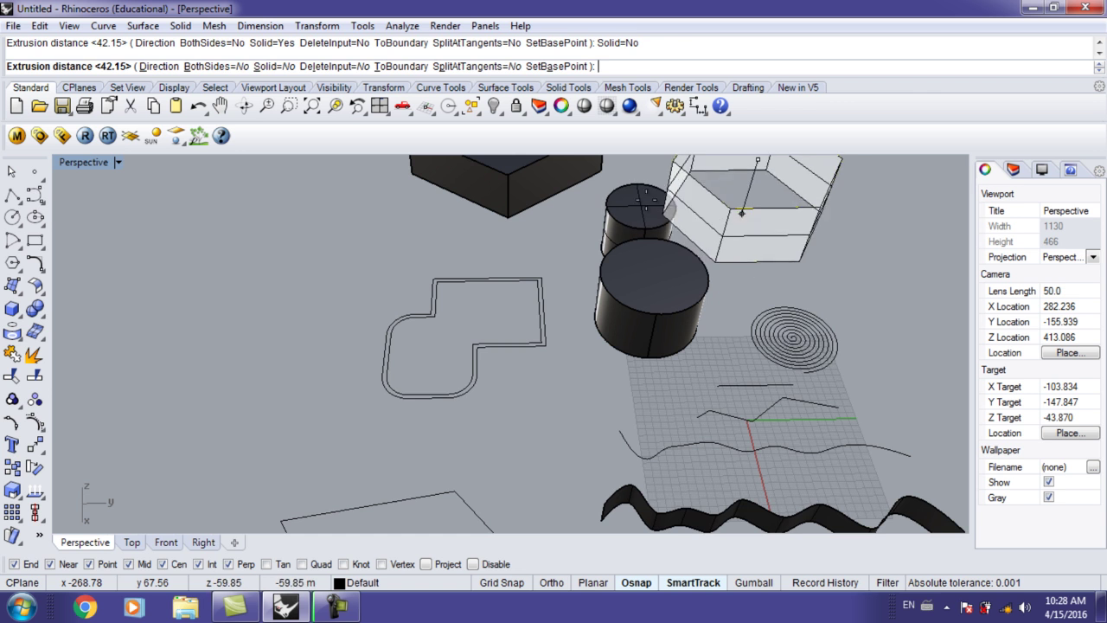
pyautogui.click(673, 210)
# - Extrude both nested outlines of the rounded floor-plan shape together about 44 m upward with Solid set to No
pyautogui.keyDown('shift'); pyautogui.moveTo(673, 209); pyautogui.dragTo(569, 393, button='right'); pyautogui.keyUp('shift')
pyautogui.scroll(6, 569, 392)
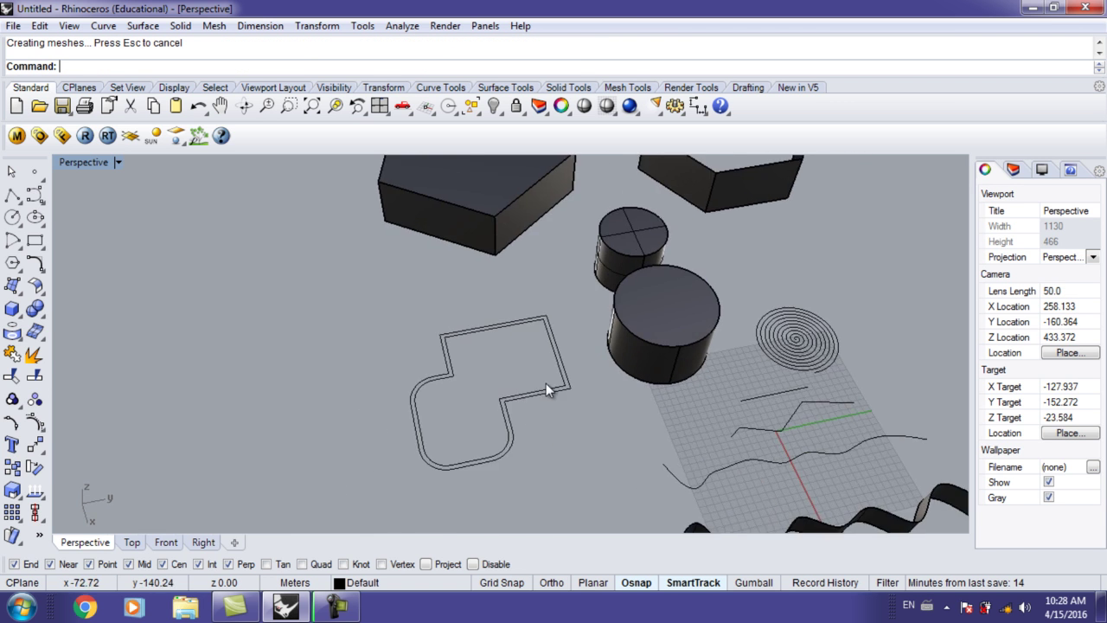
pyautogui.moveTo(600, 241); pyautogui.dragTo(264, 451)
pyautogui.write('ExtrudeCrv')
pyautogui.press('Return')
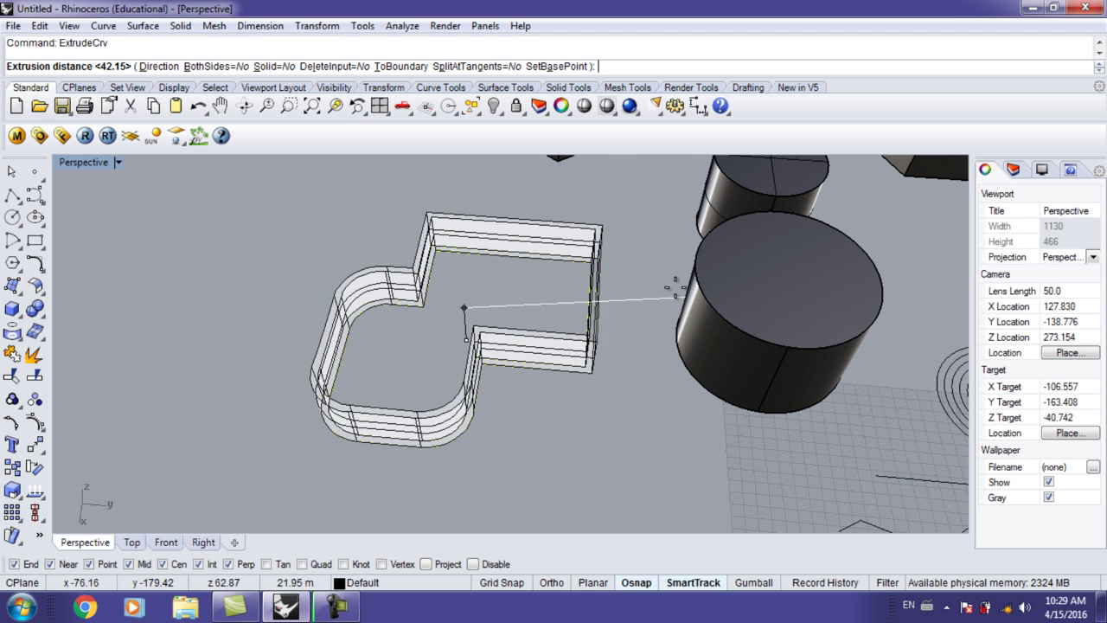
pyautogui.click(697, 275)
pyautogui.press('Escape')
# - Cap both extruded walls of the rounded floor-plan shape
pyautogui.keyDown('shift'); pyautogui.moveTo(541, 334); pyautogui.dragTo(539, 390, button='right'); pyautogui.keyUp('shift')
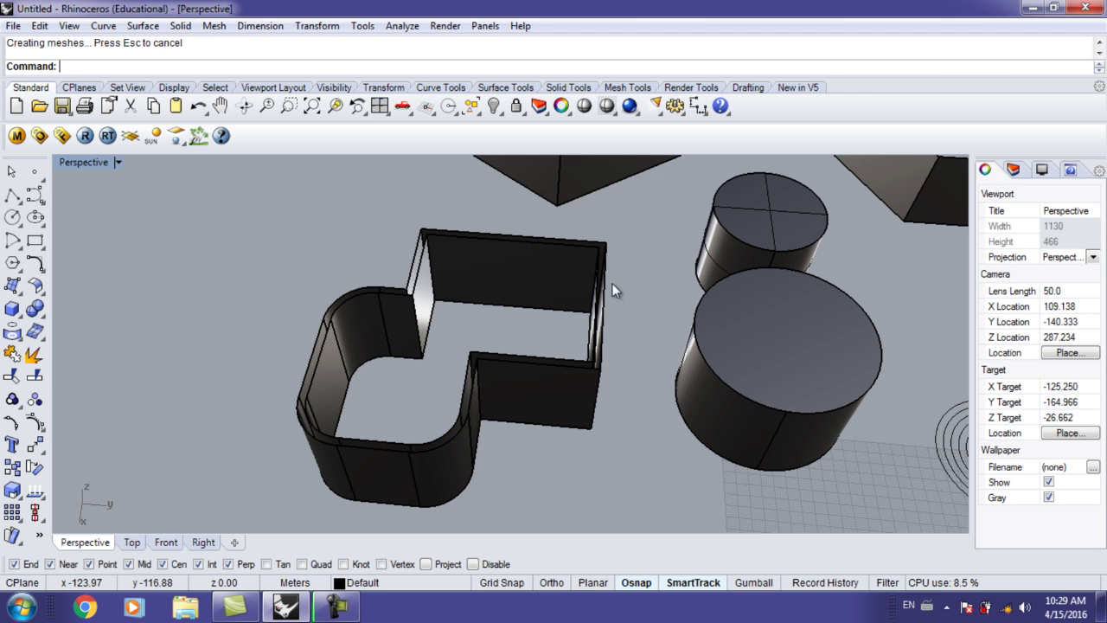
pyautogui.moveTo(424, 309); pyautogui.dragTo(405, 318, button='right')
pyautogui.moveTo(339, 345); pyautogui.dragTo(426, 330, button='right')
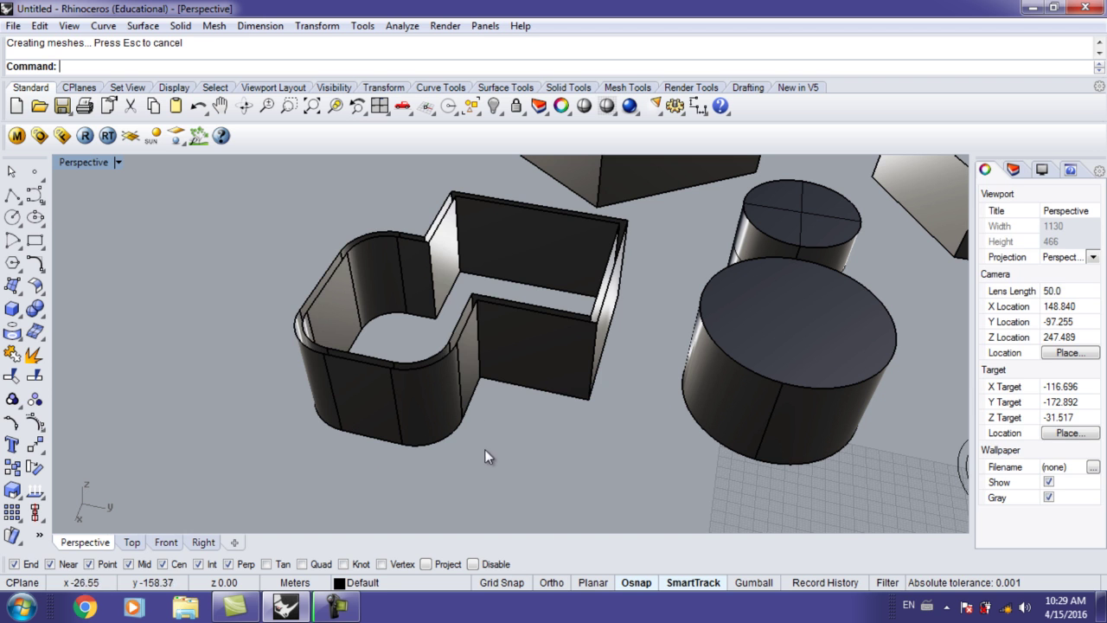
pyautogui.moveTo(683, 458); pyautogui.dragTo(302, 277)
pyautogui.write('Cap')
pyautogui.press('Return')
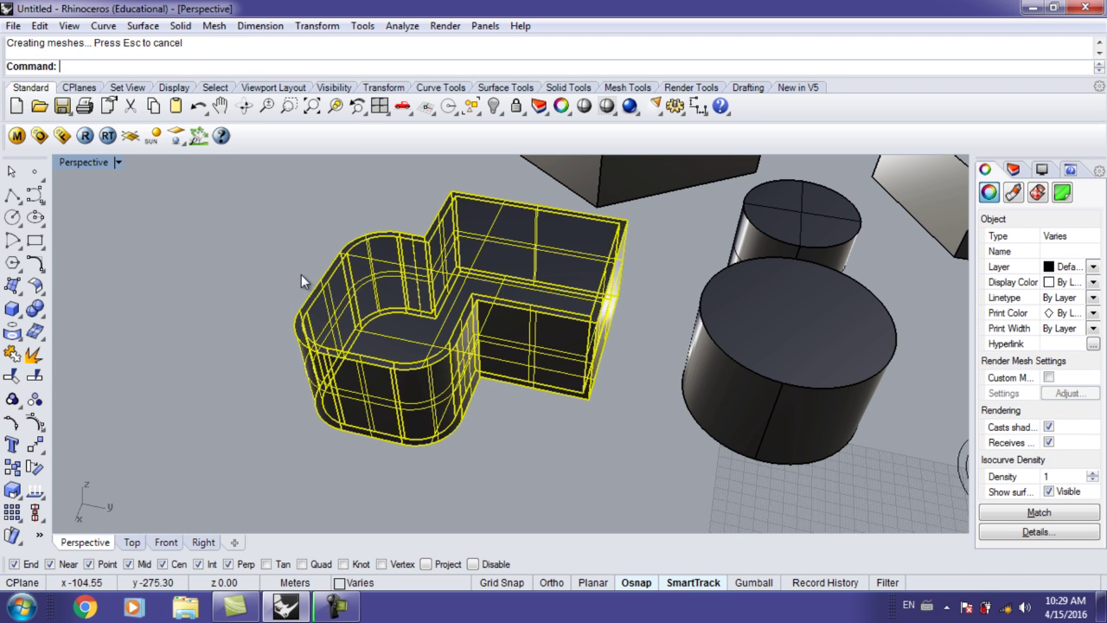
# - Pick the outer capped polysurface of the floor-plan shape from the overlapping objects and delete it
pyautogui.click(230, 320)
pyautogui.click(352, 318)
pyautogui.click(261, 383)
pyautogui.click(405, 308)
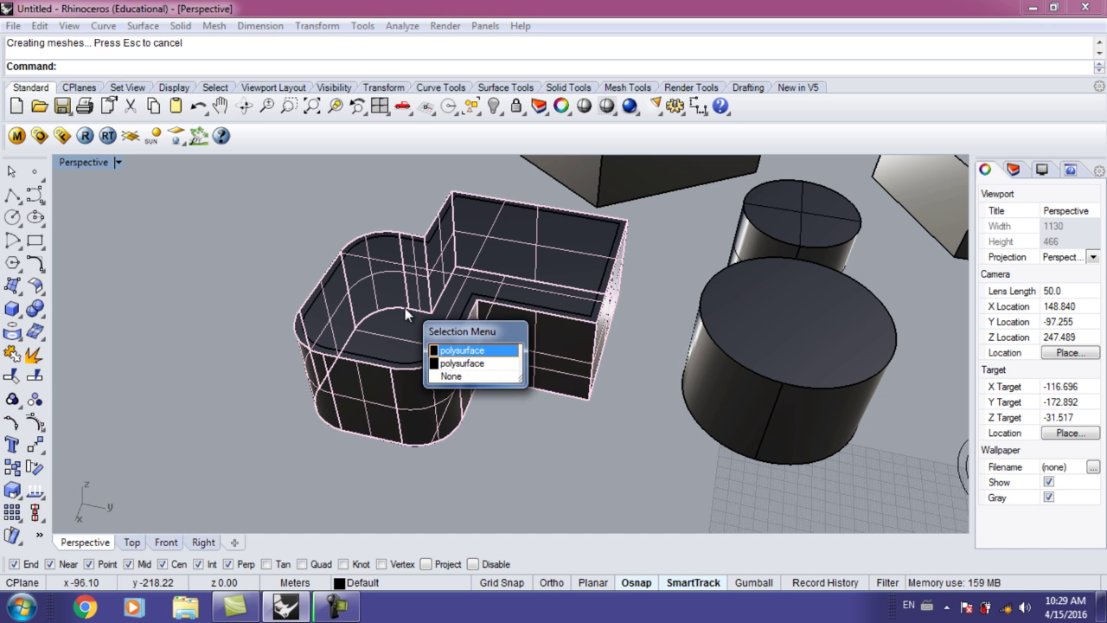
pyautogui.press('Delete')
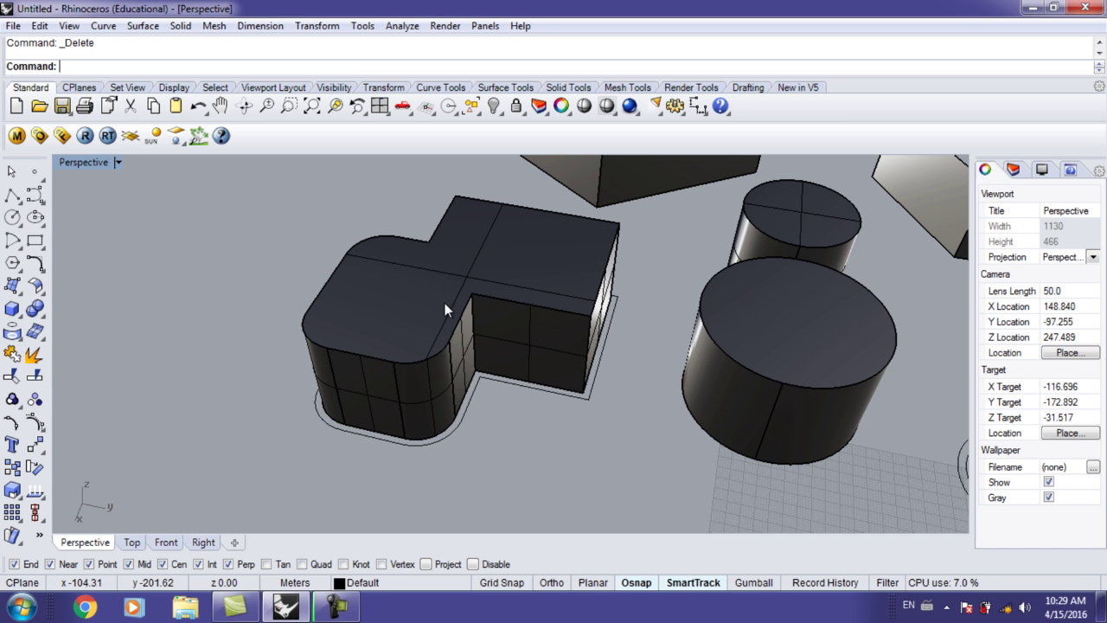
# - Undo the deletion, the capping and the extrusion of the two nested outlines
pyautogui.hotkey('ctrl', 'z')
pyautogui.hotkey('ctrl', 'z')
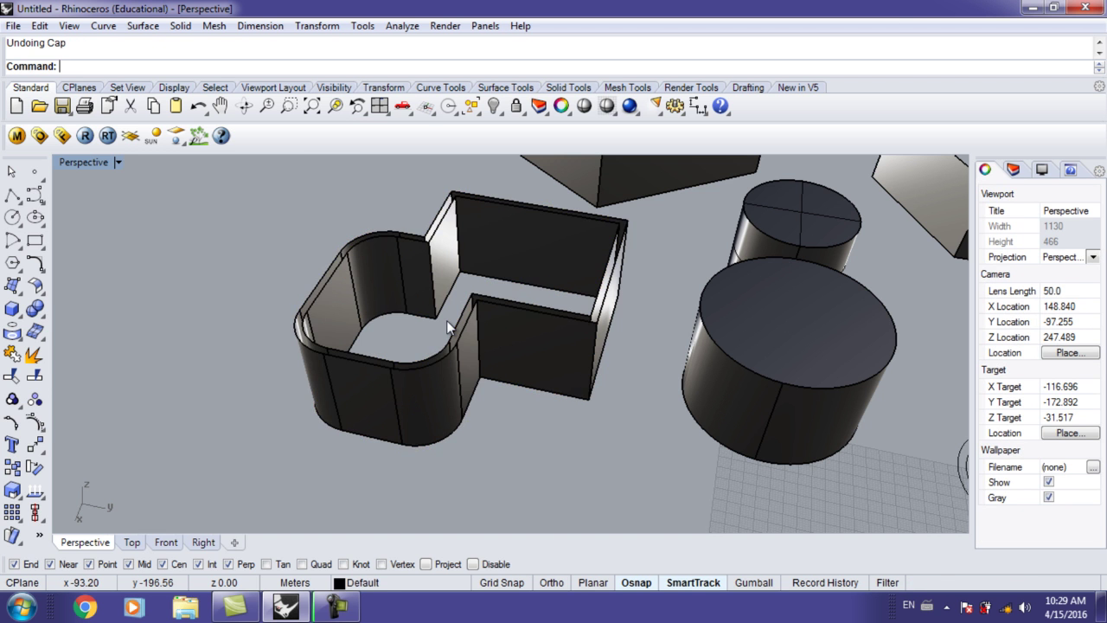
pyautogui.hotkey('ctrl', 'z')
# - Extrude both nested outlines of the rounded floor-plan shape upward together with ExtrudeCrv and Solid set to Yes
pyautogui.moveTo(586, 249); pyautogui.dragTo(248, 469)
pyautogui.write('Ext')
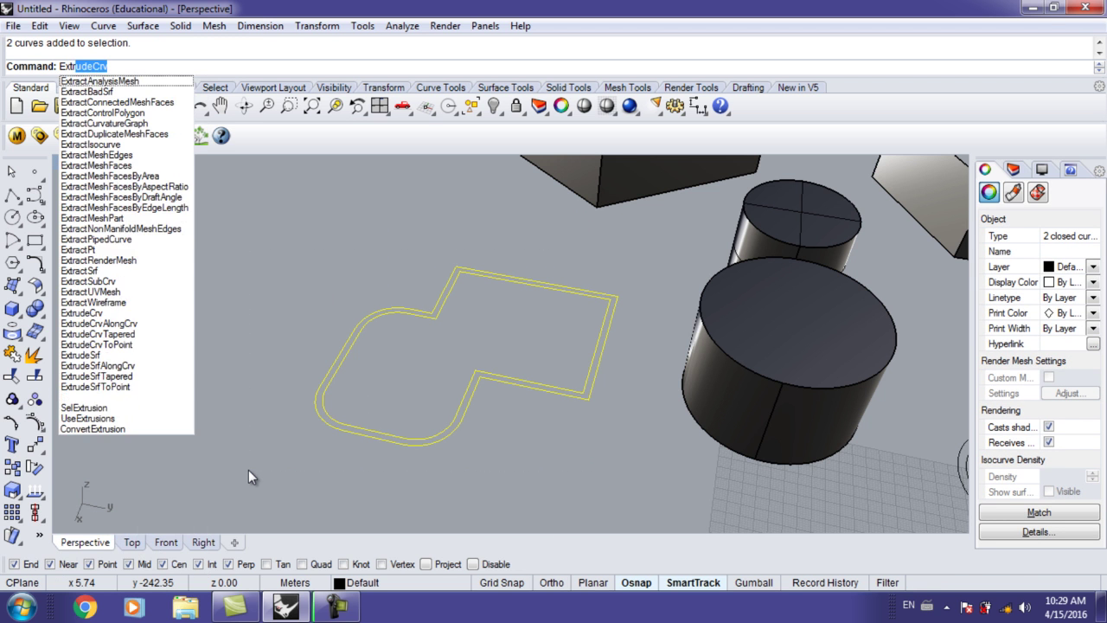
pyautogui.write('r')
pyautogui.press('Return')
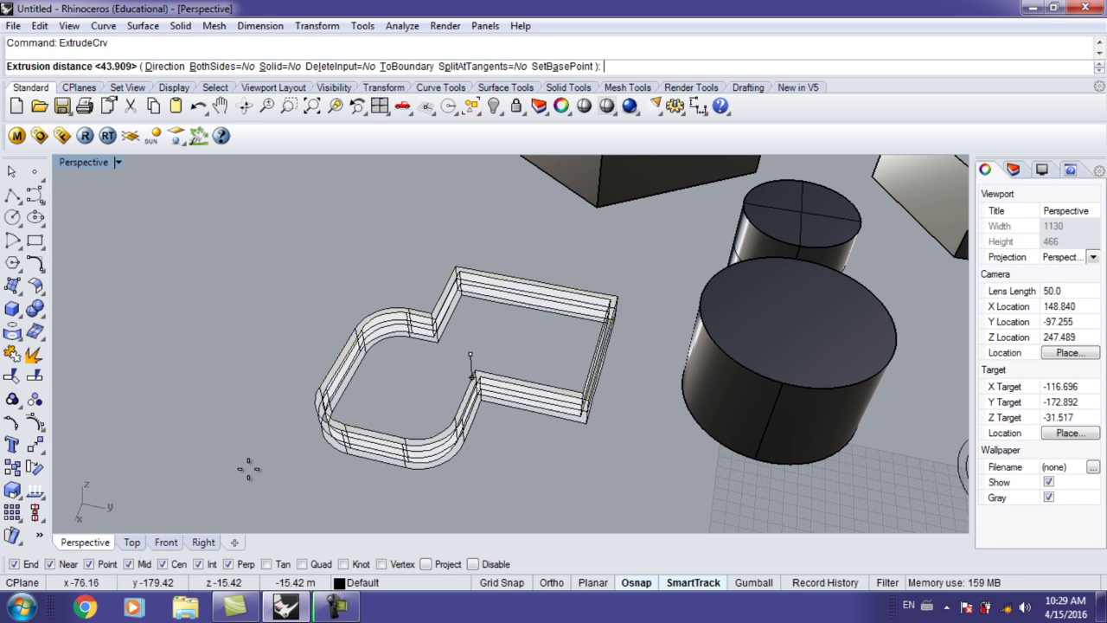
pyautogui.click(289, 69)
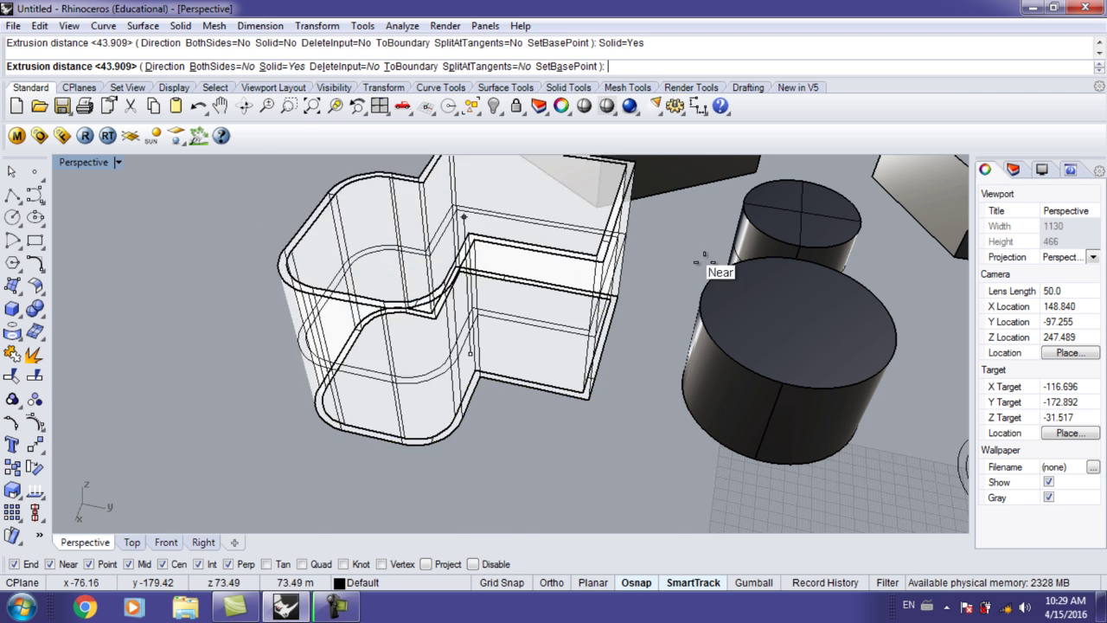
pyautogui.click(703, 288)
# - Select the open wavy curve crossing the construction grid and turn on its edit points
pyautogui.moveTo(525, 286); pyautogui.dragTo(489, 366, button='right')
pyautogui.keyDown('shift'); pyautogui.moveTo(380, 363); pyautogui.dragTo(363, 305, button='right'); pyautogui.keyUp('shift')
pyautogui.scroll(-6, 395, 338)
pyautogui.moveTo(401, 338); pyautogui.dragTo(537, 324, button='right')
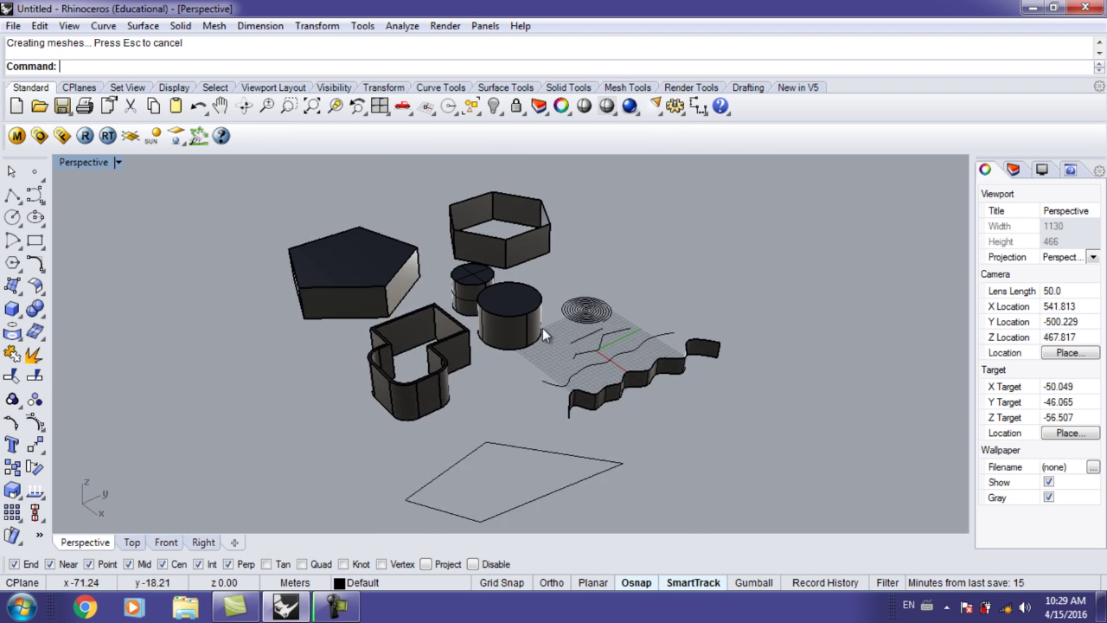
pyautogui.scroll(6, 614, 387)
pyautogui.click(506, 373)
pyautogui.moveTo(498, 432); pyautogui.dragTo(661, 373, button='right')
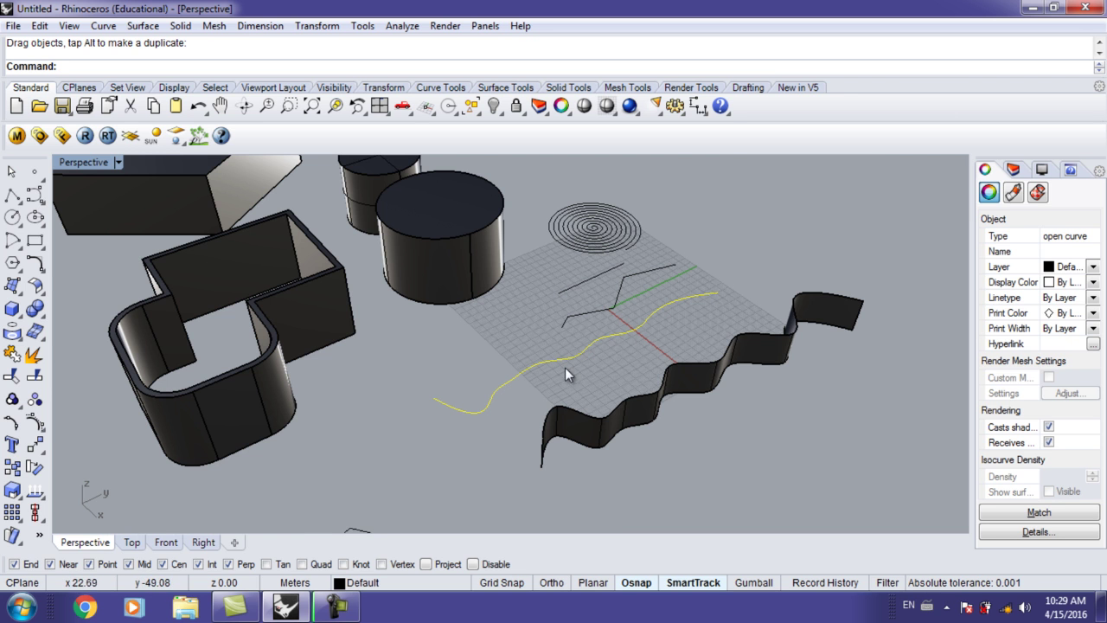
pyautogui.moveTo(466, 413); pyautogui.dragTo(680, 311, button='right')
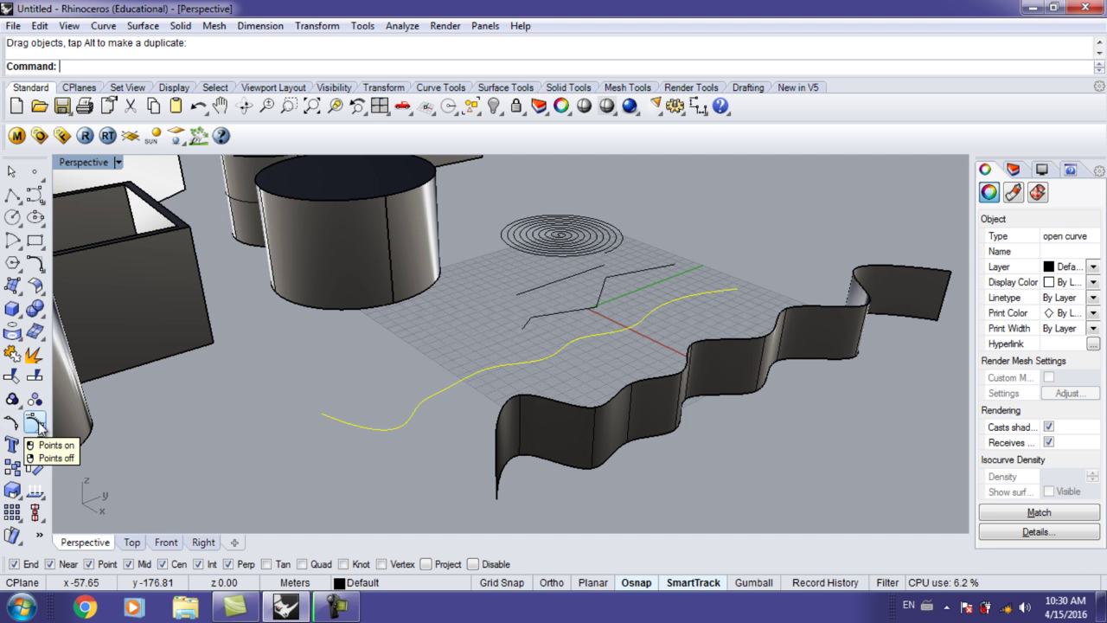
pyautogui.click(11, 421)
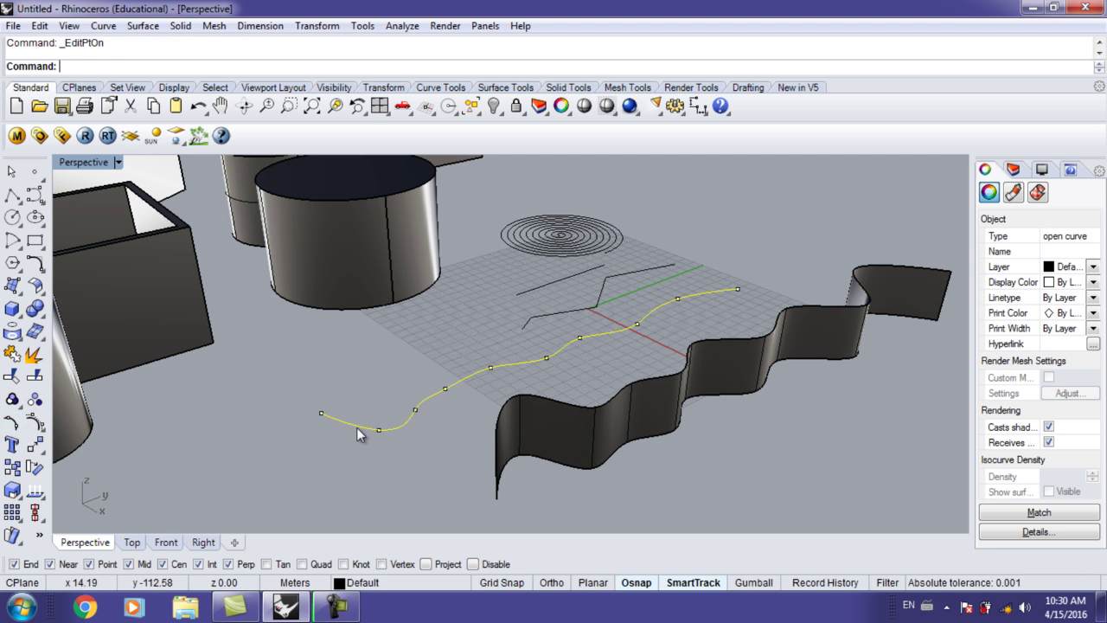
# - Pull four alternating edit points of the wavy curve toward the extruded wavy wall to deepen its bends
pyautogui.moveTo(510, 356); pyautogui.dragTo(730, 276, button='right')
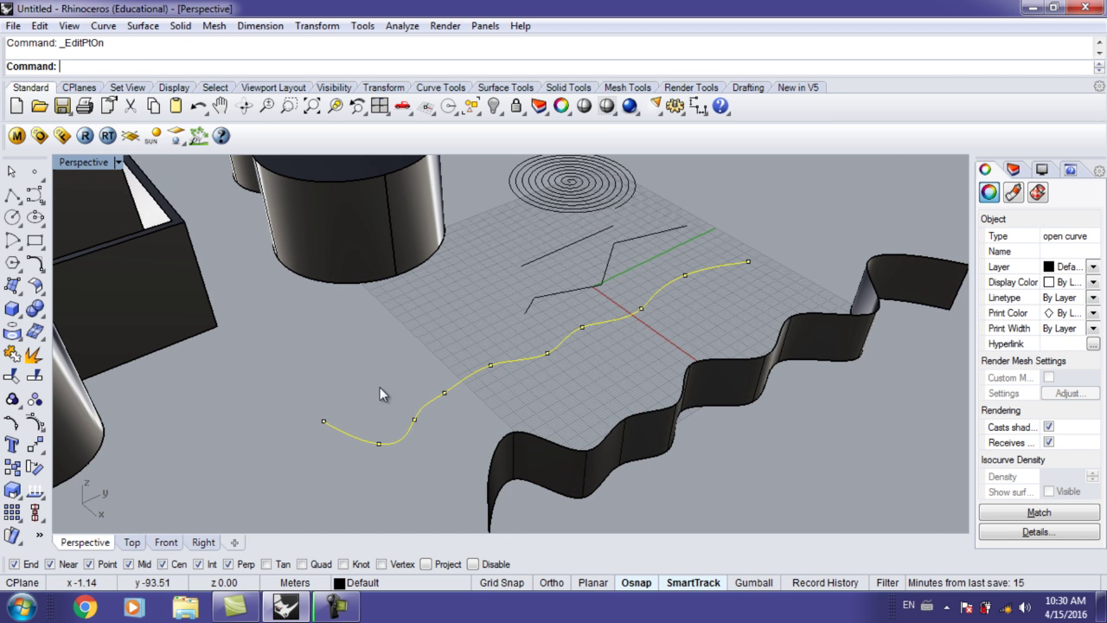
pyautogui.moveTo(383, 392); pyautogui.dragTo(714, 288, button='right')
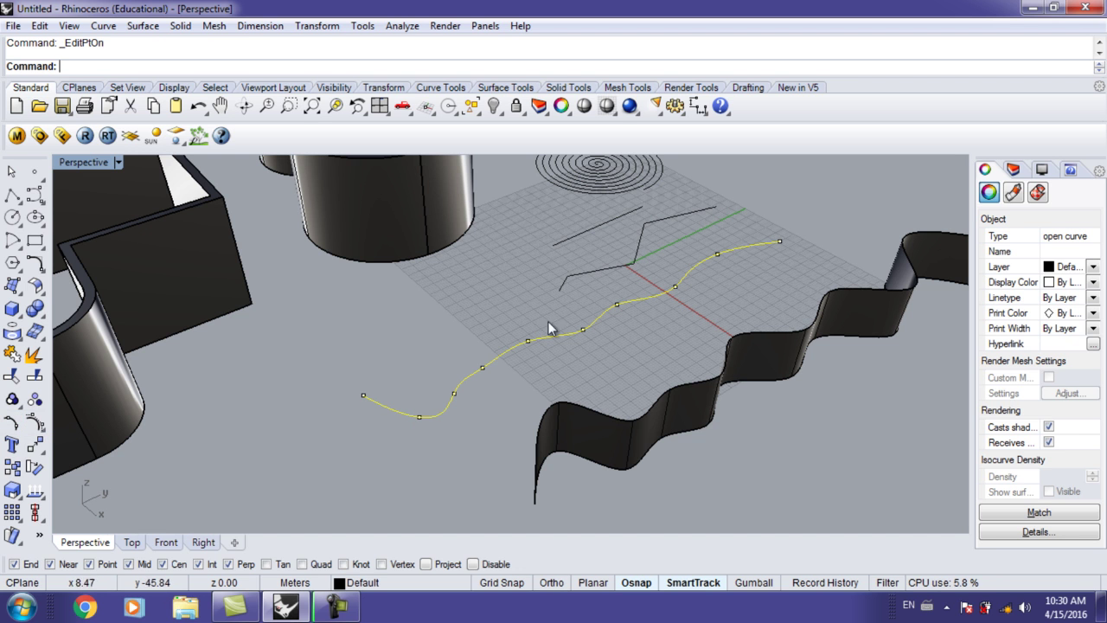
pyautogui.click(677, 286)
pyautogui.moveTo(683, 294); pyautogui.dragTo(608, 355)
pyautogui.click(480, 365)
pyautogui.moveTo(480, 365); pyautogui.dragTo(510, 394)
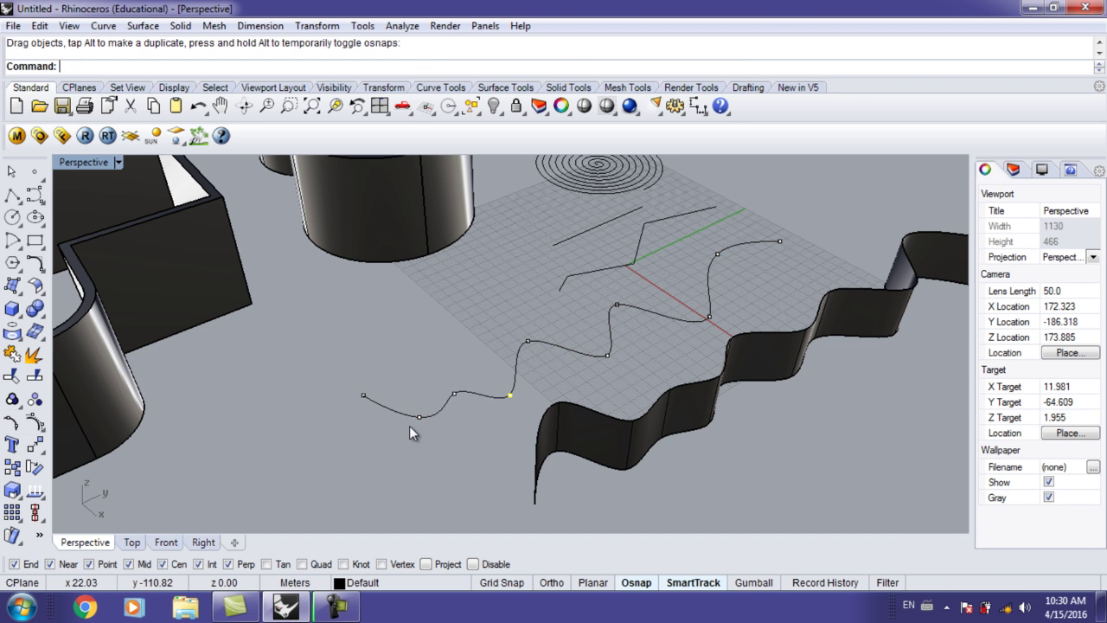
pyautogui.moveTo(419, 417); pyautogui.dragTo(418, 440)
# - Raise two middle edit points of the wavy curve off the construction plane to make it three-dimensional
pyautogui.moveTo(502, 458); pyautogui.dragTo(822, 165, button='right')
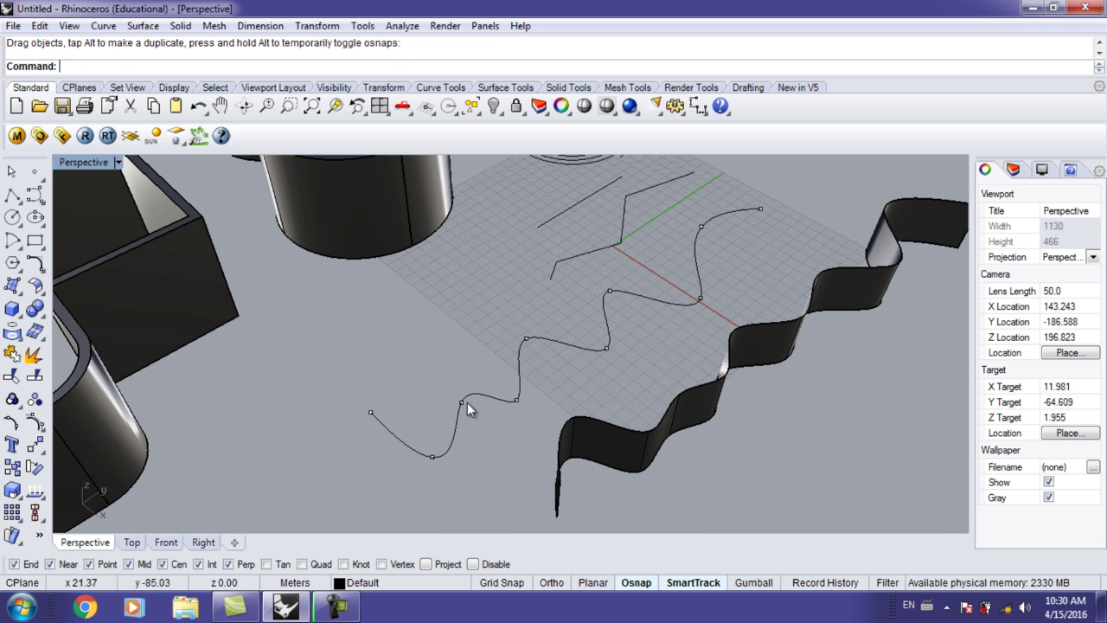
pyautogui.click(525, 339)
pyautogui.moveTo(526, 338); pyautogui.dragTo(524, 262)
pyautogui.moveTo(545, 276); pyautogui.dragTo(467, 320, button='right')
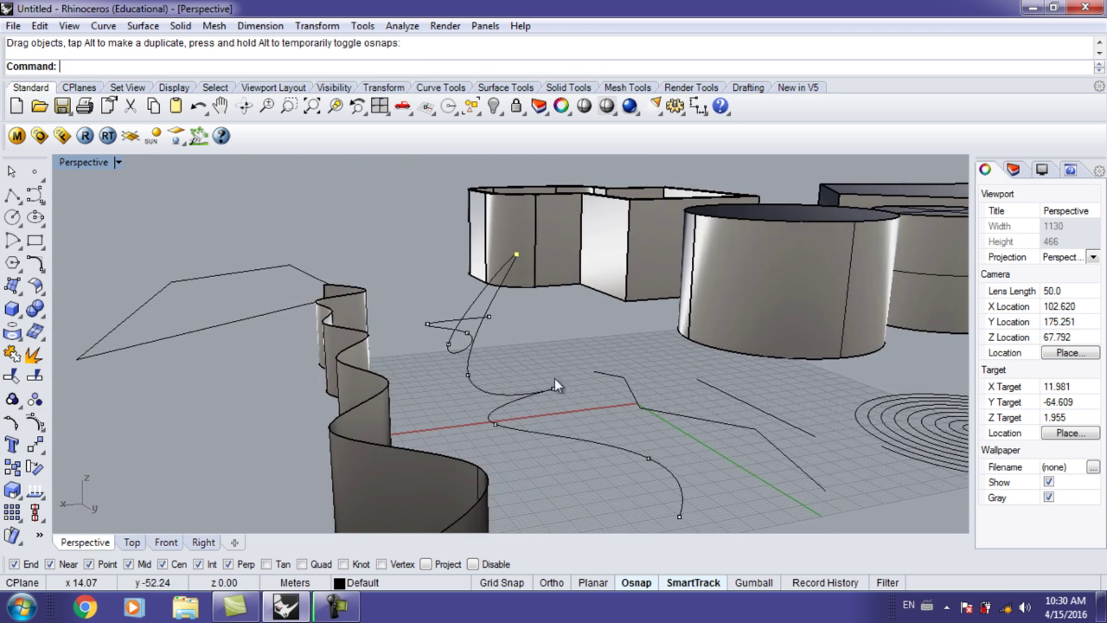
pyautogui.click(554, 344)
pyautogui.moveTo(553, 340); pyautogui.dragTo(554, 316)
pyautogui.click(576, 352)
# - Extrude the reshaped three-dimensional curve about 92 m downward with ExtrudeCrv
pyautogui.moveTo(547, 404); pyautogui.dragTo(437, 391, button='right')
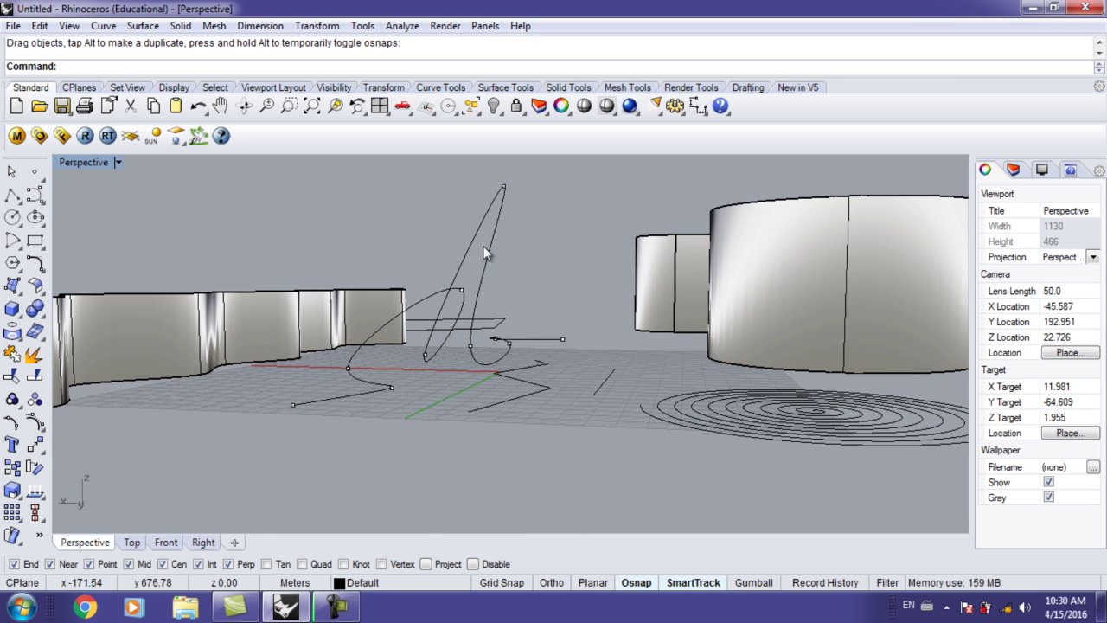
pyautogui.moveTo(469, 344); pyautogui.dragTo(434, 375, button='right')
pyautogui.moveTo(393, 407); pyautogui.dragTo(462, 458, button='right')
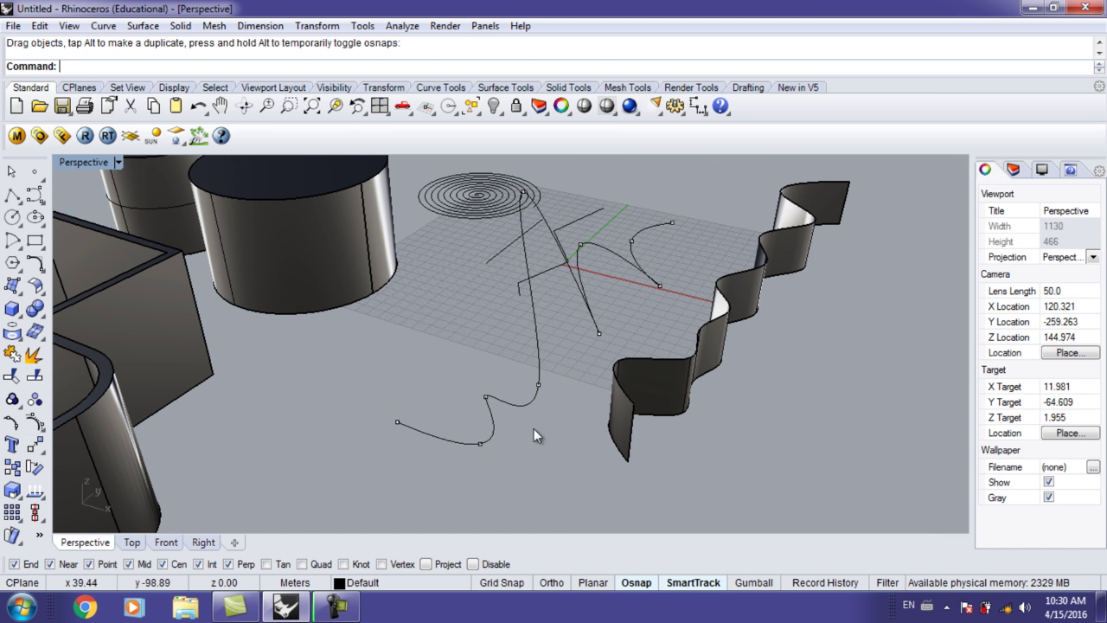
pyautogui.click(523, 407)
pyautogui.write('ExtrudeCrv')
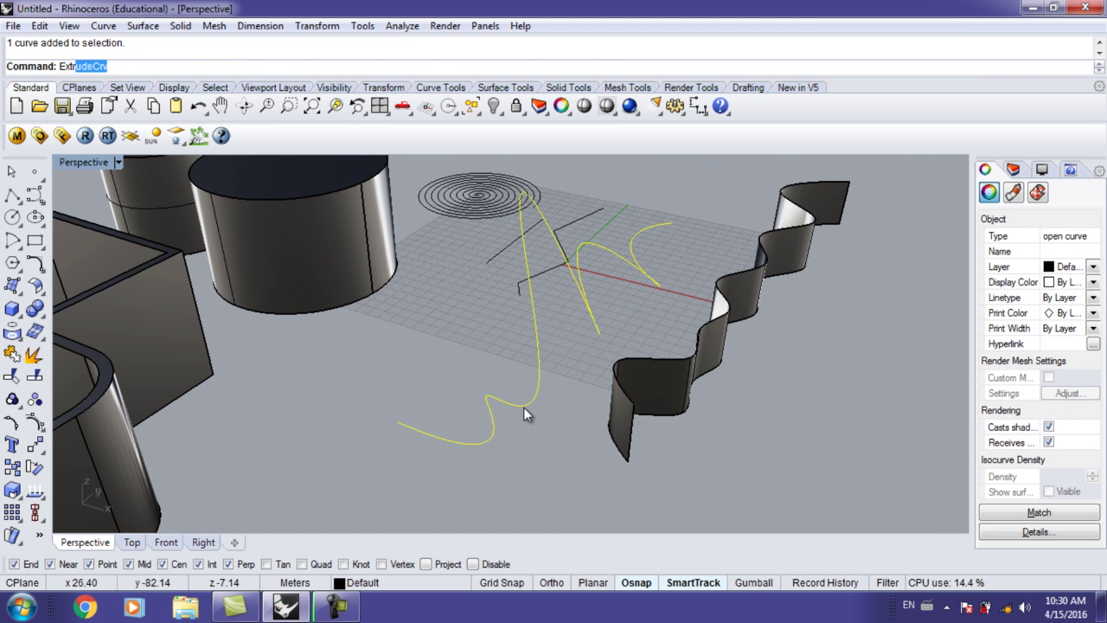
pyautogui.press('Return')
pyautogui.moveTo(523, 406); pyautogui.dragTo(497, 376, button='right')
pyautogui.click(632, 436)
pyautogui.scroll(-2, 632, 437)
pyautogui.keyDown('shift'); pyautogui.moveTo(632, 432); pyautogui.dragTo(546, 372, button='right'); pyautogui.keyUp('shift')
pyautogui.keyDown('shift'); pyautogui.moveTo(472, 355); pyautogui.dragTo(544, 366, button='right'); pyautogui.keyUp('shift')
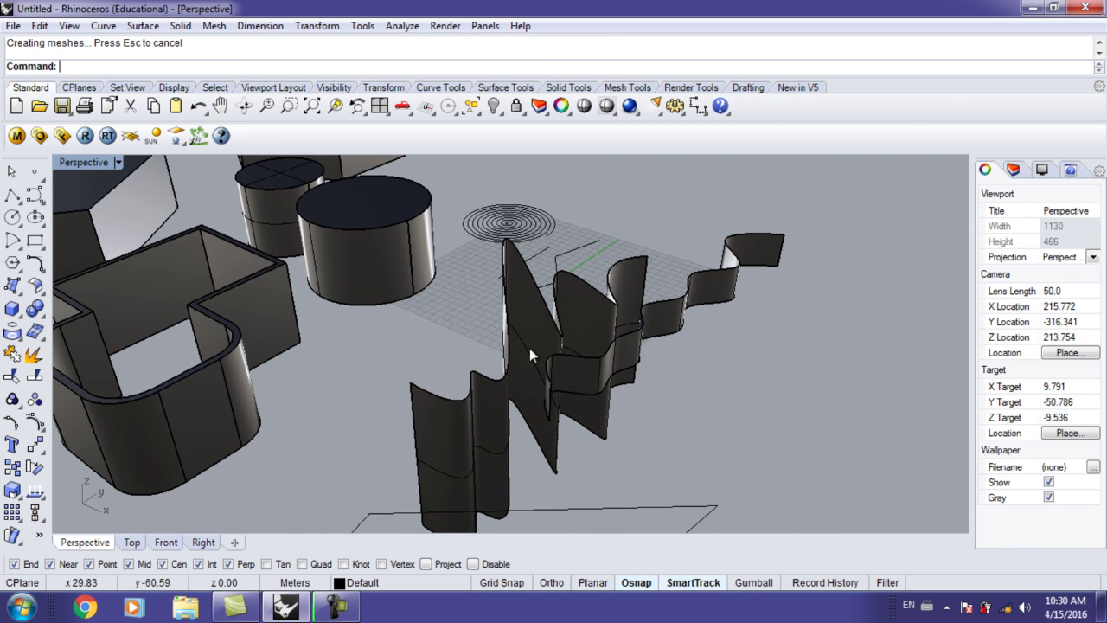
# - Select the flat spiral curve beside the grid and extrude it upward into a coiled wall
pyautogui.moveTo(477, 385); pyautogui.dragTo(485, 441, button='right')
pyautogui.moveTo(625, 315); pyautogui.dragTo(542, 400, button='right')
pyautogui.scroll(-8, 606, 394)
pyautogui.moveTo(583, 425)
pyautogui.mouseDown(button='right')
pyautogui.moveTo(579, 375)
pyautogui.moveTo(589, 384)
pyautogui.moveTo(586, 443)
pyautogui.mouseUp(button='right')
pyautogui.moveTo(587, 450); pyautogui.dragTo(688, 195)
pyautogui.click(663, 270)
pyautogui.moveTo(619, 271); pyautogui.dragTo(568, 338, button='right')
pyautogui.scroll(5, 595, 374)
pyautogui.click(590, 384)
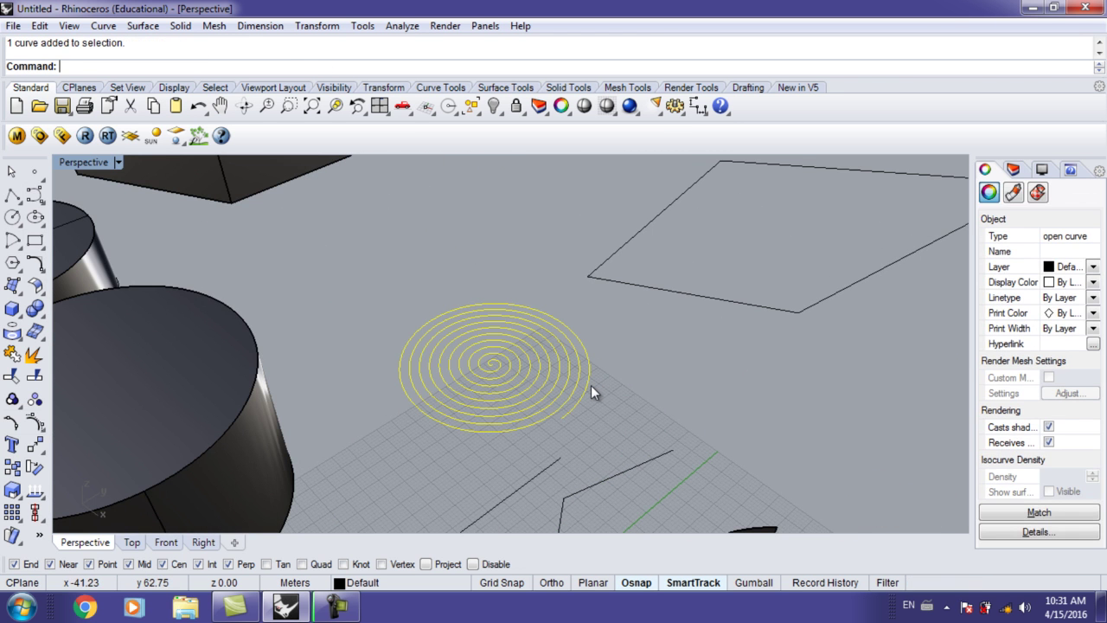
pyautogui.press('Return')
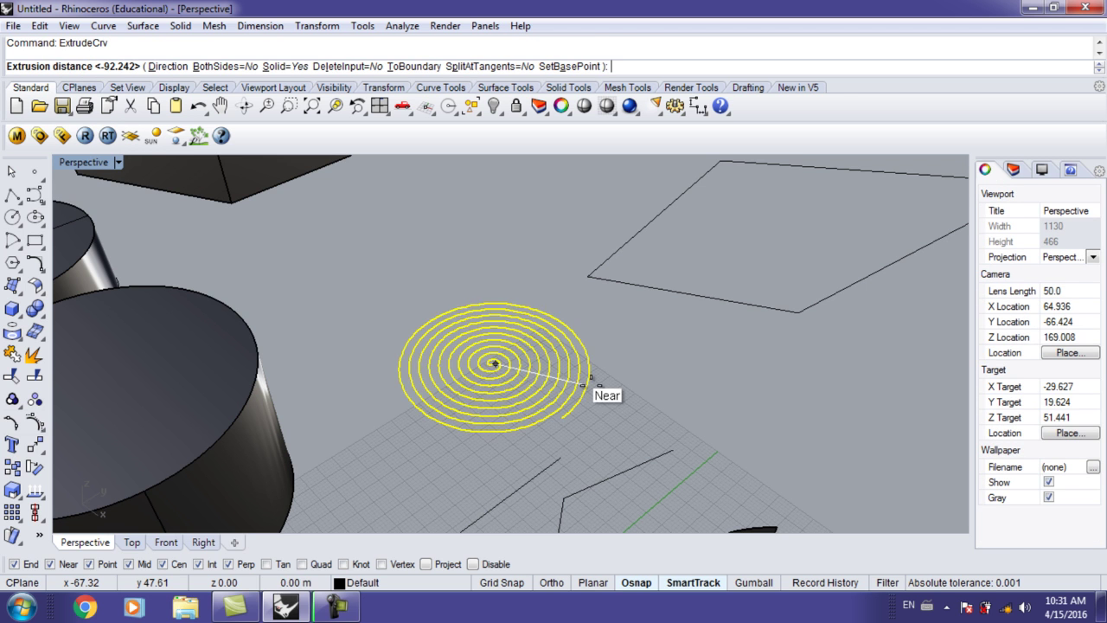
pyautogui.click(244, 295)
pyautogui.press('Escape')
# - Extrude the single straight line on the construction grid upward into a vertical surface
pyautogui.scroll(-4, 467, 252)
pyautogui.scroll(-2, 468, 252)
pyautogui.scroll(3, 488, 327)
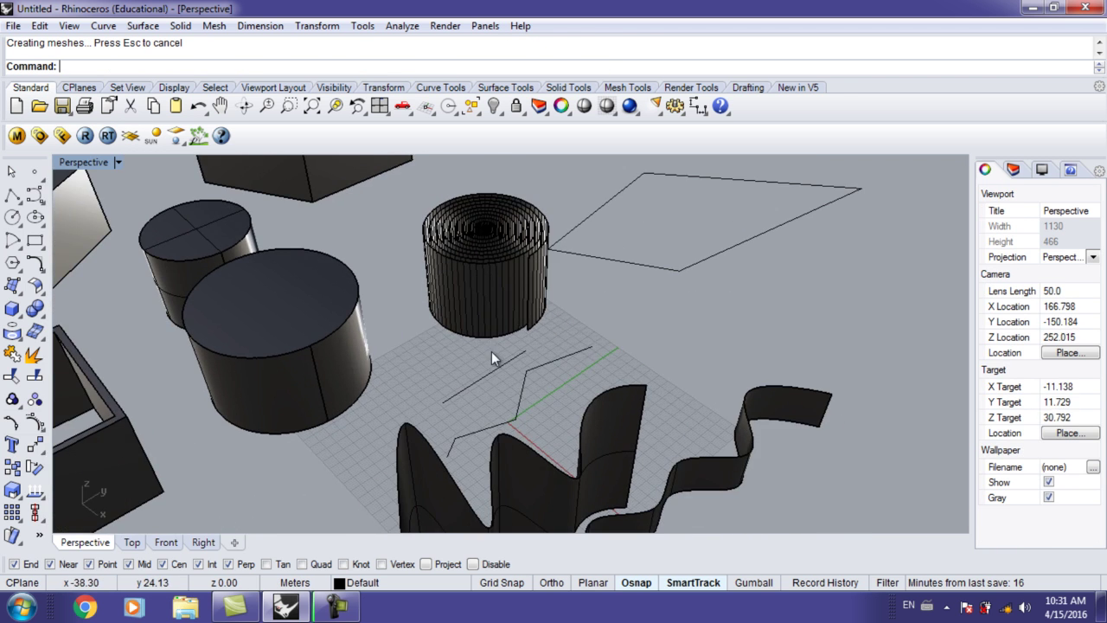
pyautogui.click(494, 366)
pyautogui.press('Return')
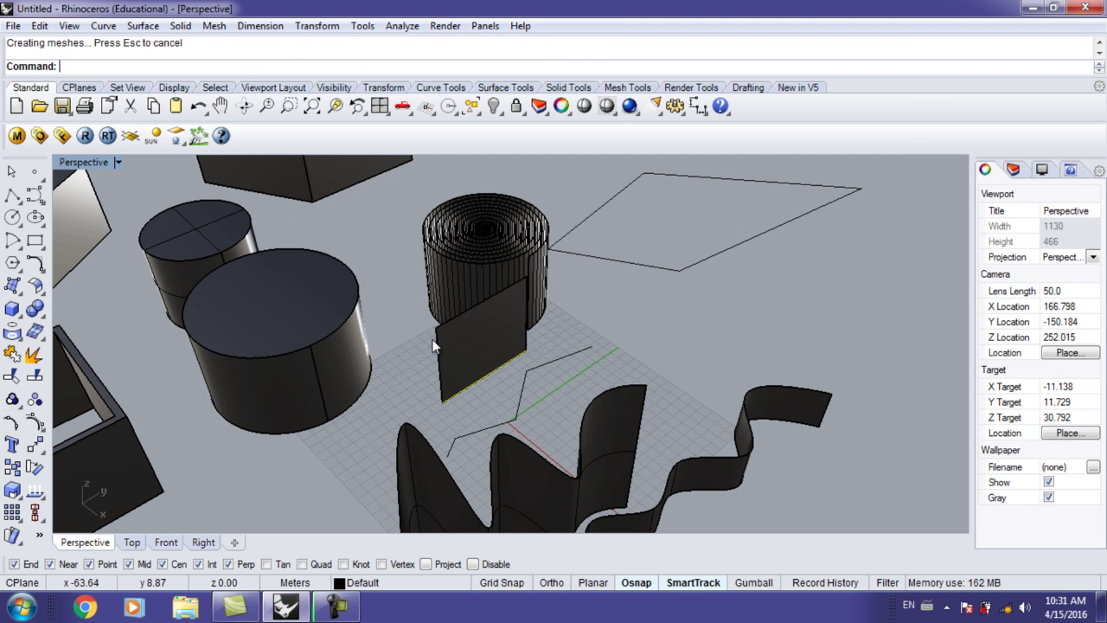
pyautogui.scroll(-4, 528, 360)
pyautogui.moveTo(544, 323); pyautogui.dragTo(514, 381, button='right')
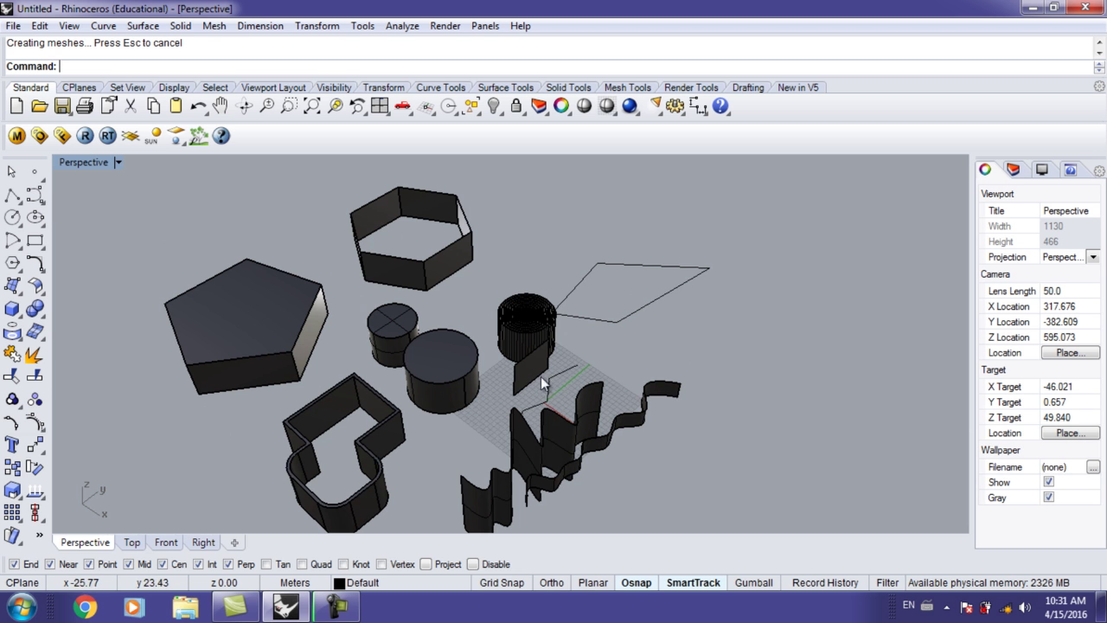
pyautogui.moveTo(383, 332); pyautogui.dragTo(511, 374, button='right')
pyautogui.keyDown('shift'); pyautogui.moveTo(511, 375); pyautogui.dragTo(476, 357, button='right'); pyautogui.keyUp('shift')
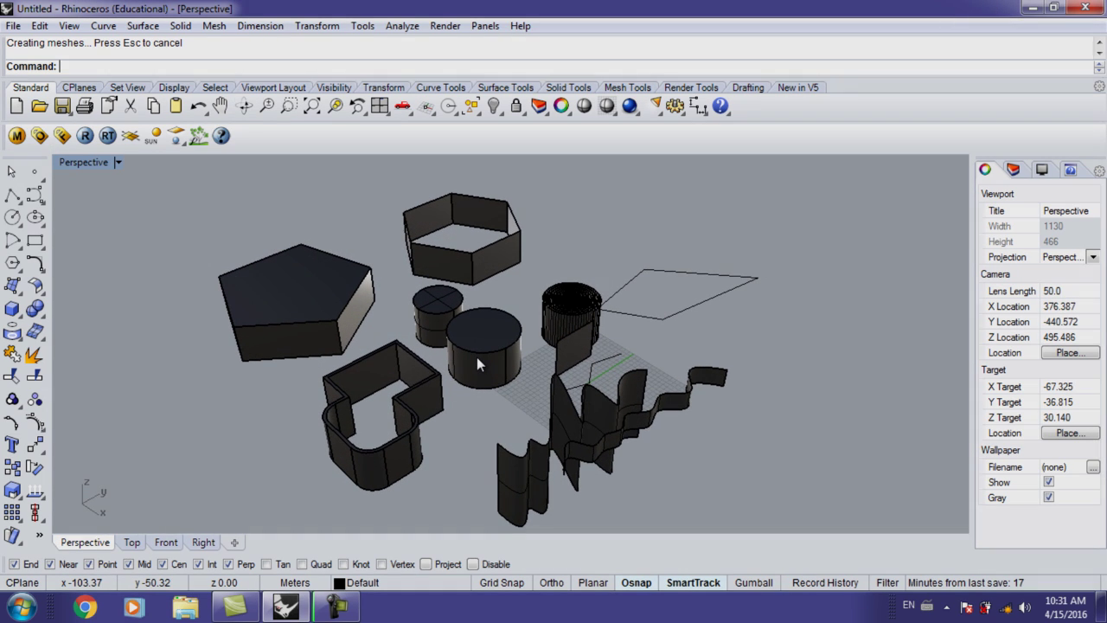